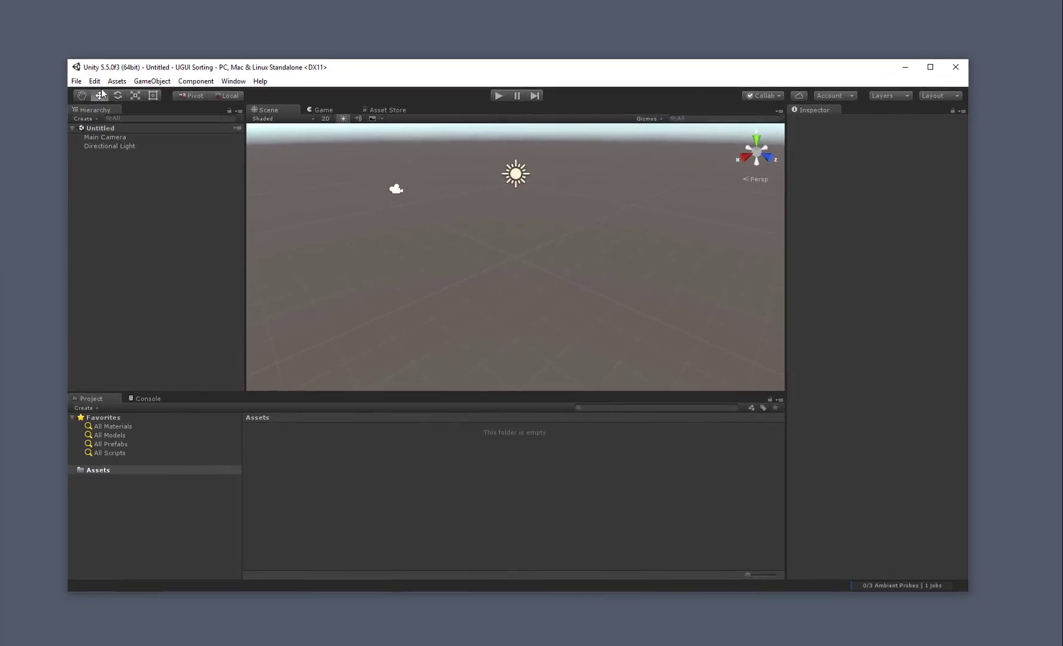
- Open the Hierarchy's object-creation menu in the empty Untitled scene
right_click(98, 182)
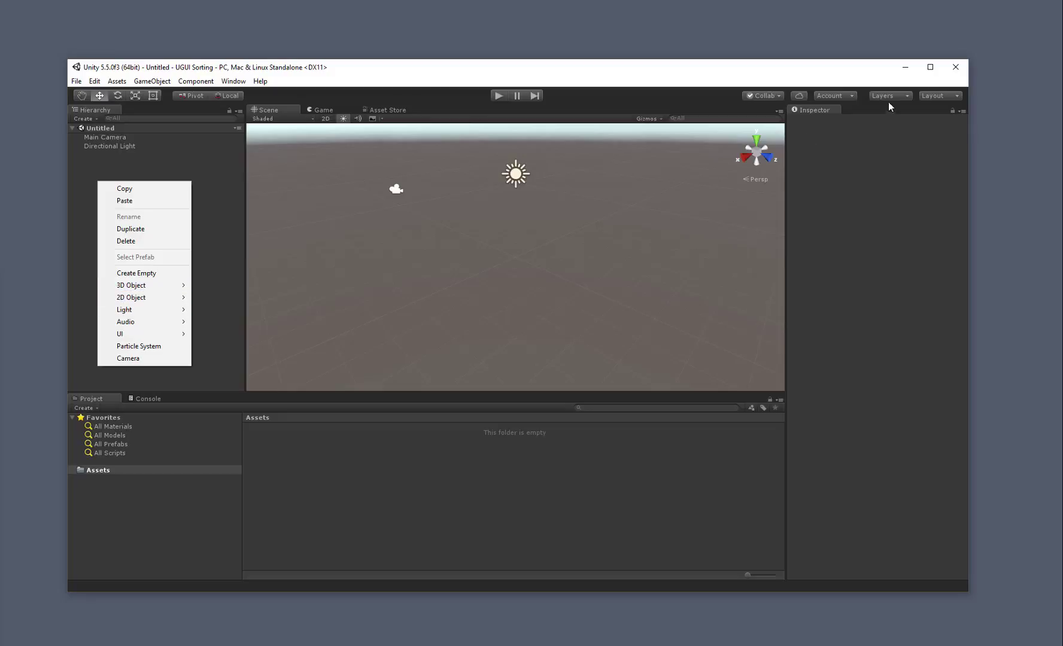
- Switch the editor to the DanWorkspace layout
left_click(929, 96)
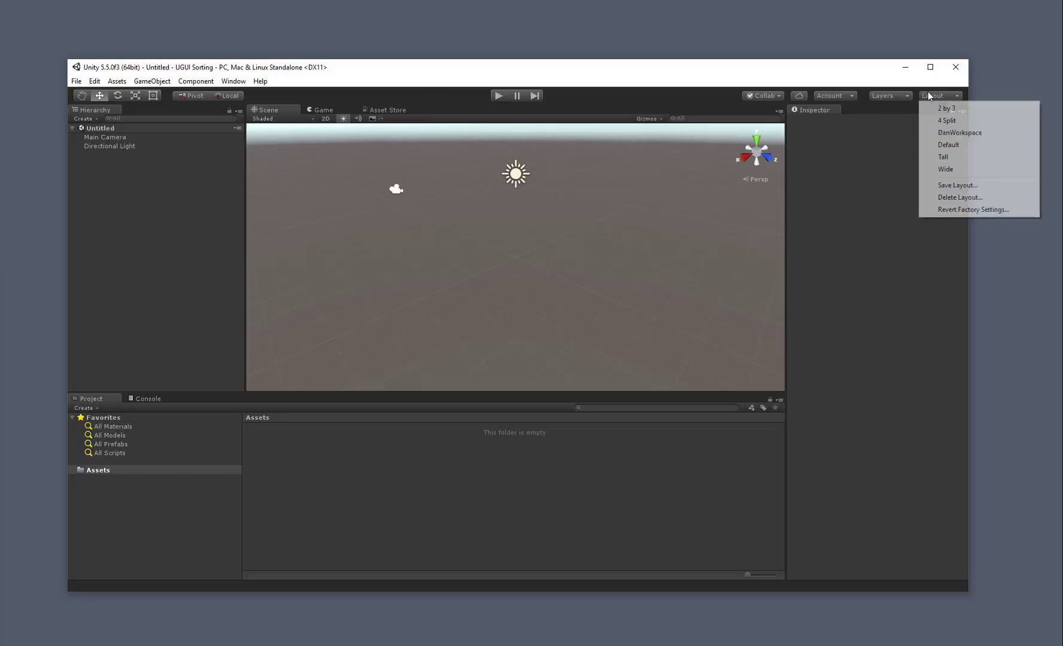
left_click(959, 133)
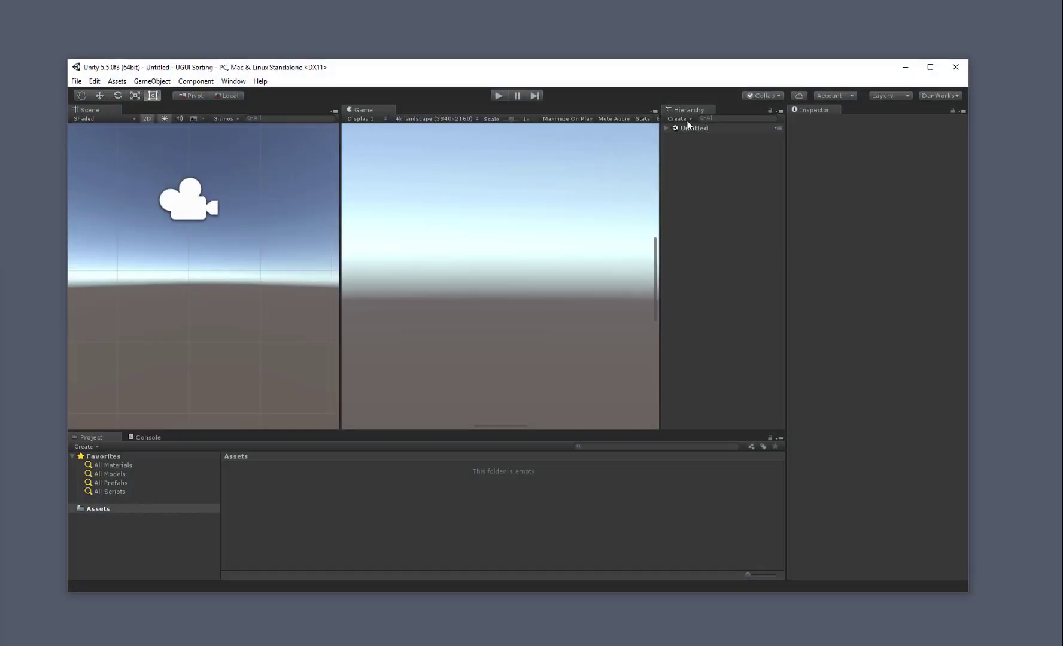
left_click(939, 96)
left_click(691, 203)
- Add a UI Canvas to the scene from the Hierarchy menu
right_click(685, 159)
left_click(666, 128)
right_click(691, 172)
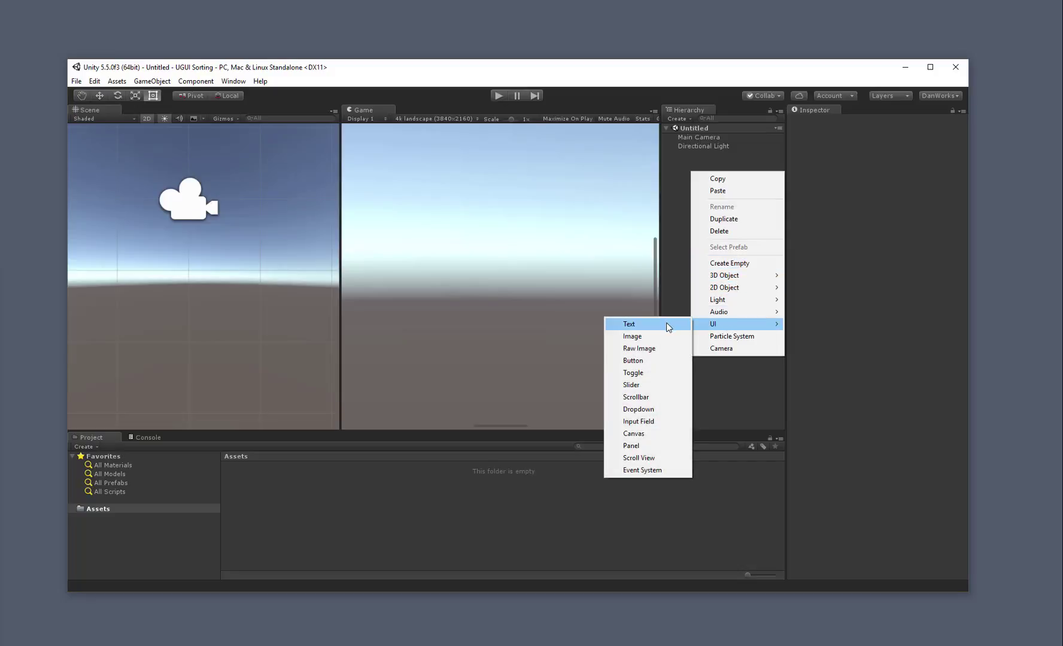
left_click(646, 433)
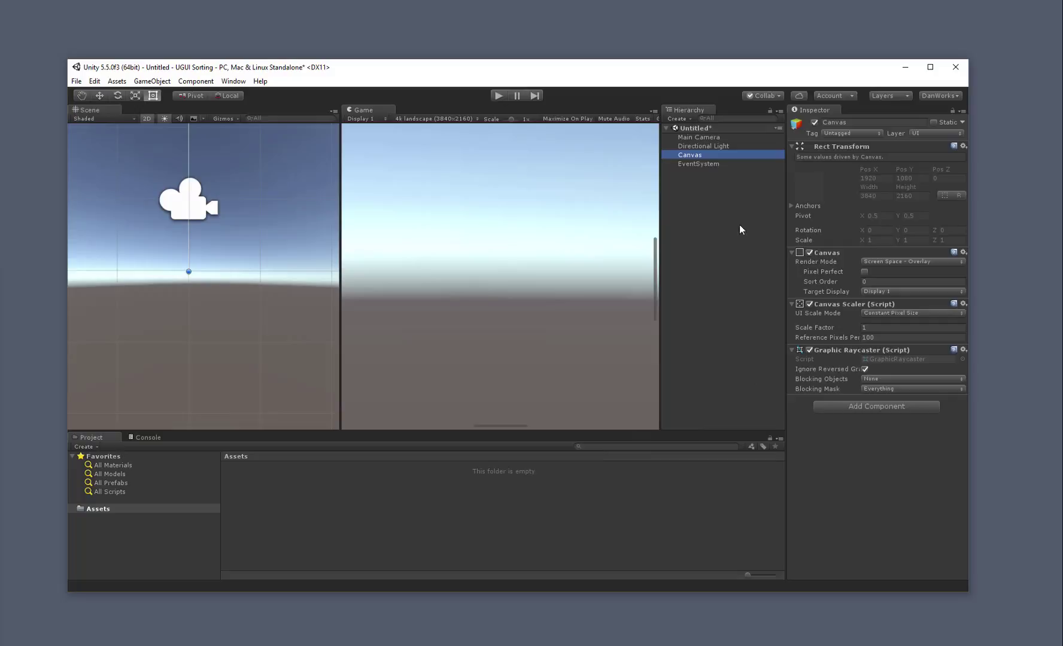
- Add a UI Image inside the Canvas
right_click(683, 157)
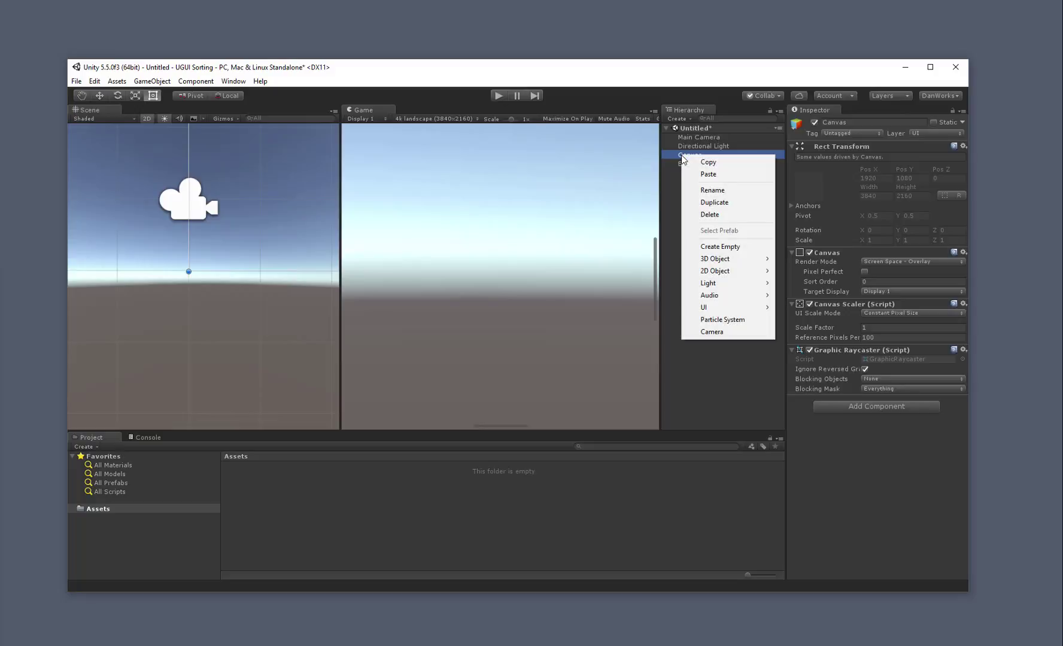
mouse_move(728, 308)
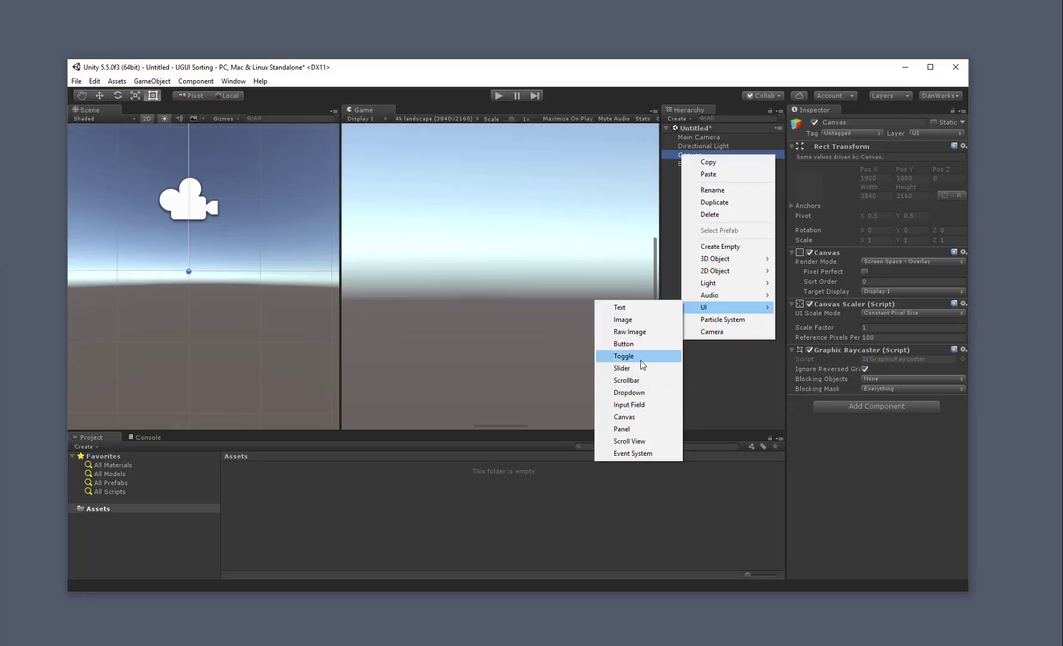
left_click(644, 320)
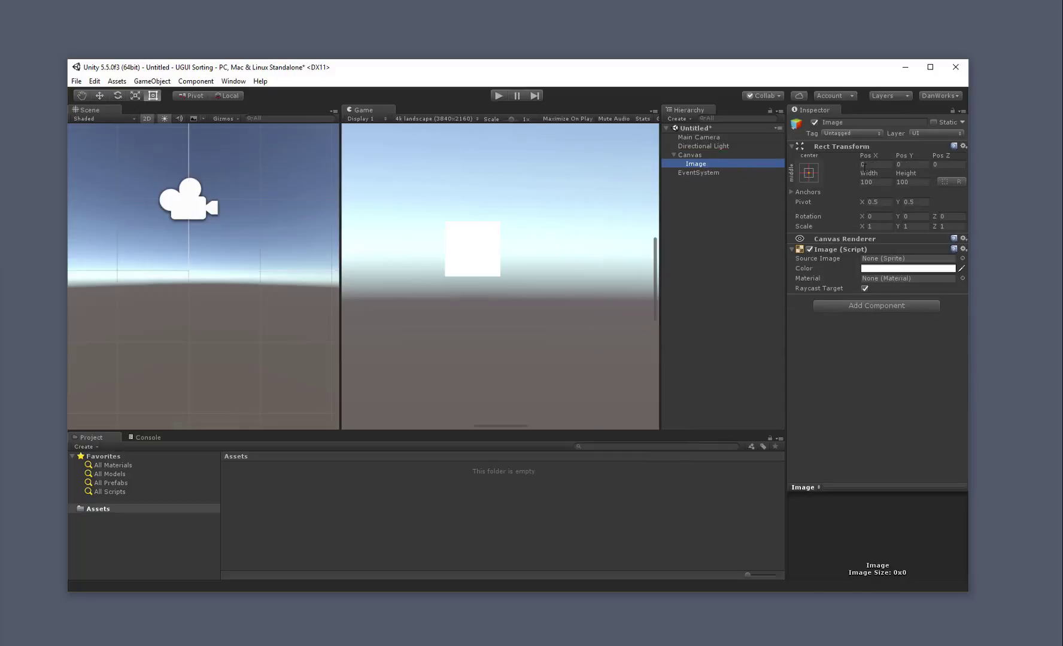
- Set the Game view preview to a 16:9 aspect
scroll(474, 249, "down", 5)
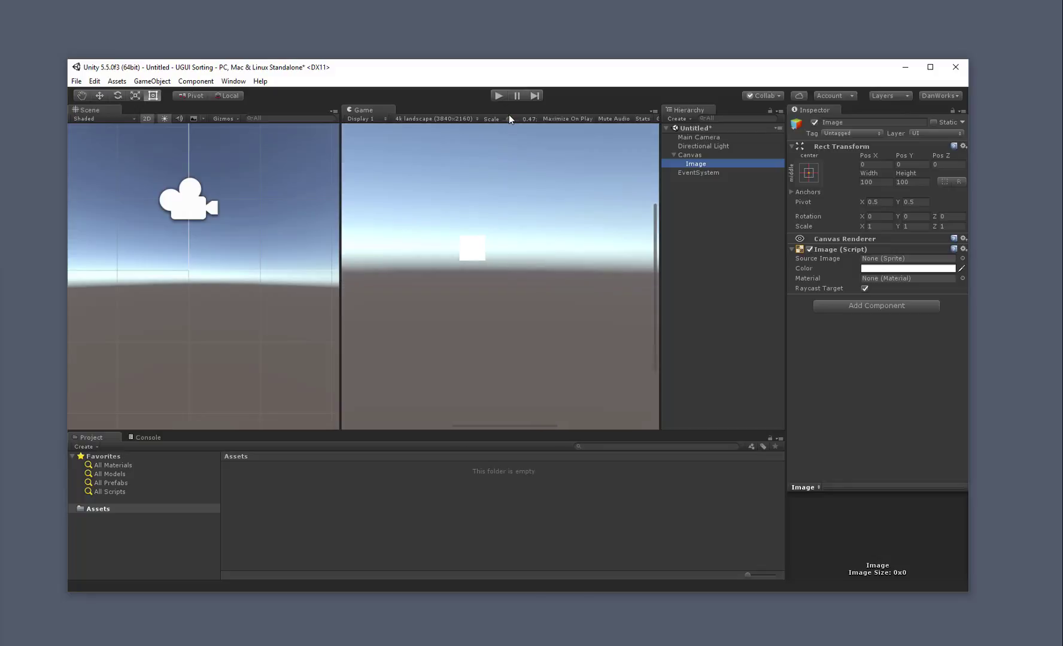
left_click_drag(509, 119, 500, 120)
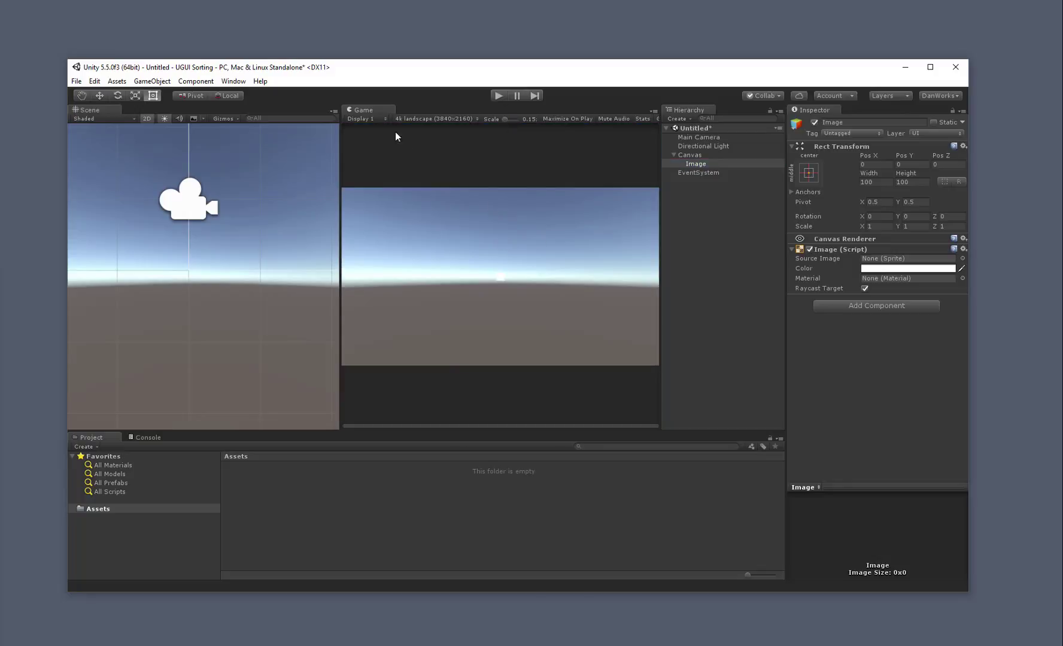
left_click(414, 118)
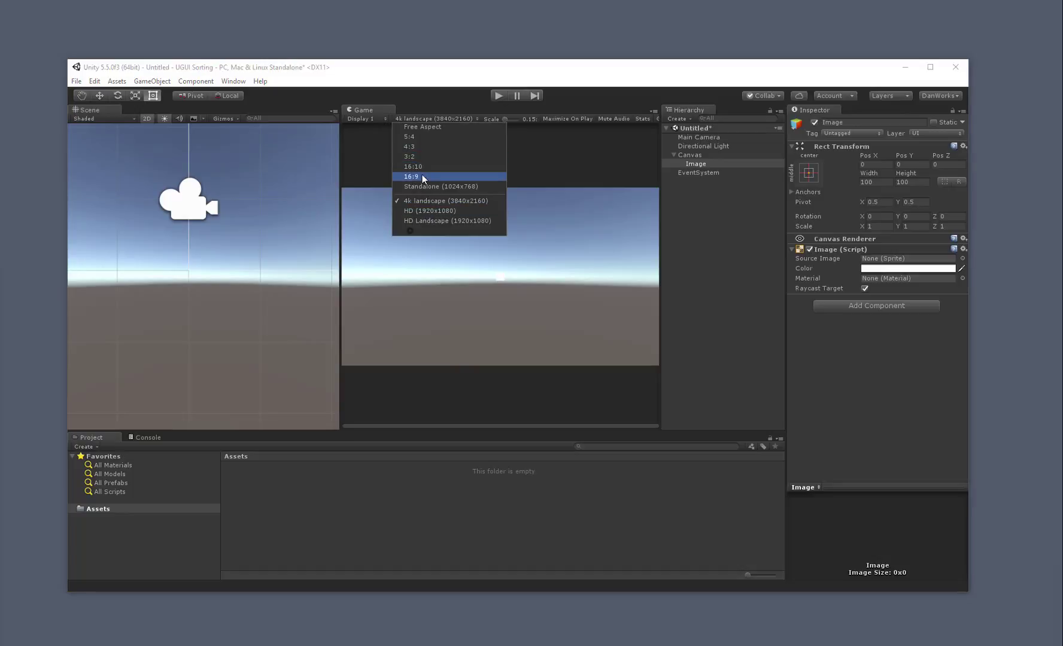
left_click(423, 176)
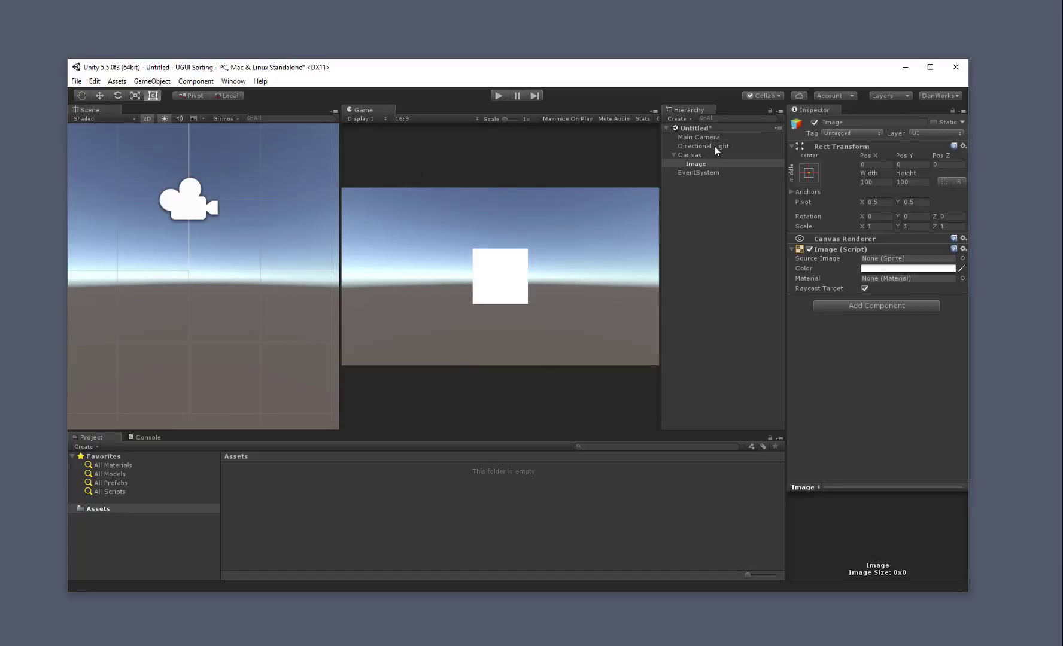
- Colour the first Image red
left_click(891, 270)
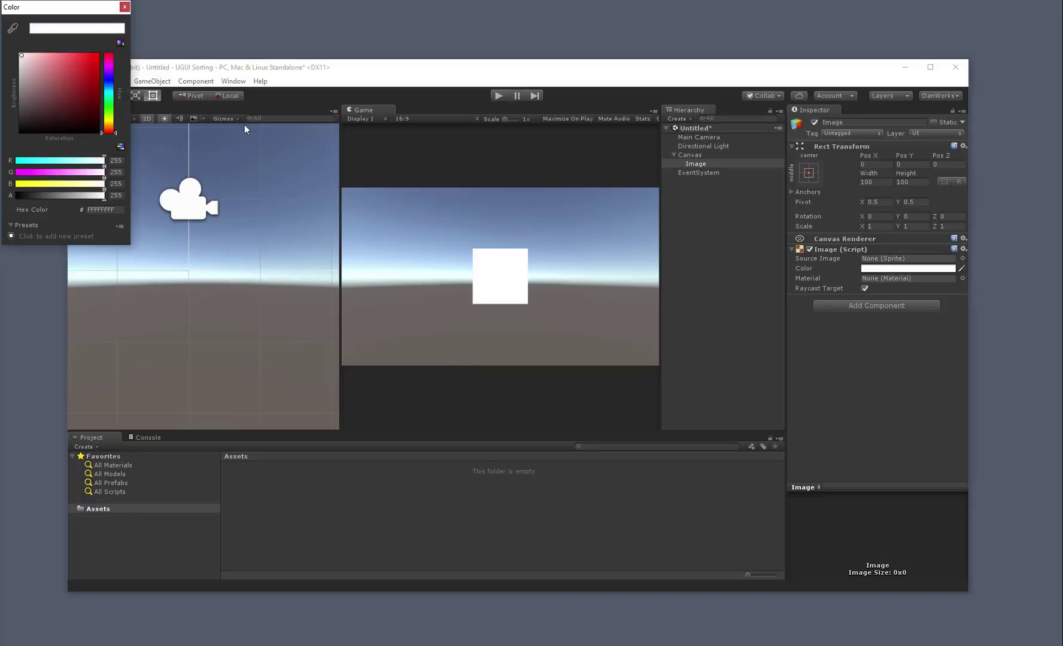
left_click_drag(24, 48, 99, 48)
left_click(124, 7)
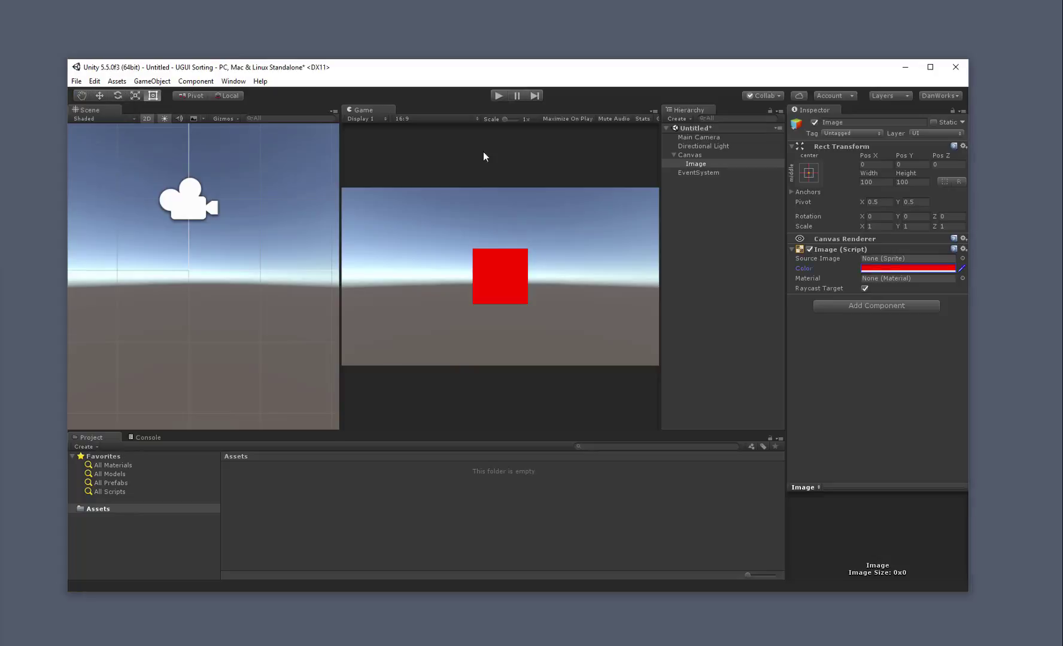
left_click(708, 163)
- Duplicate it as Image (1), colour it green and offset it from red
key("ctrl+d")
right_click_drag(311, 258, 212, 245)
key("f")
scroll(233, 281, "down", 5)
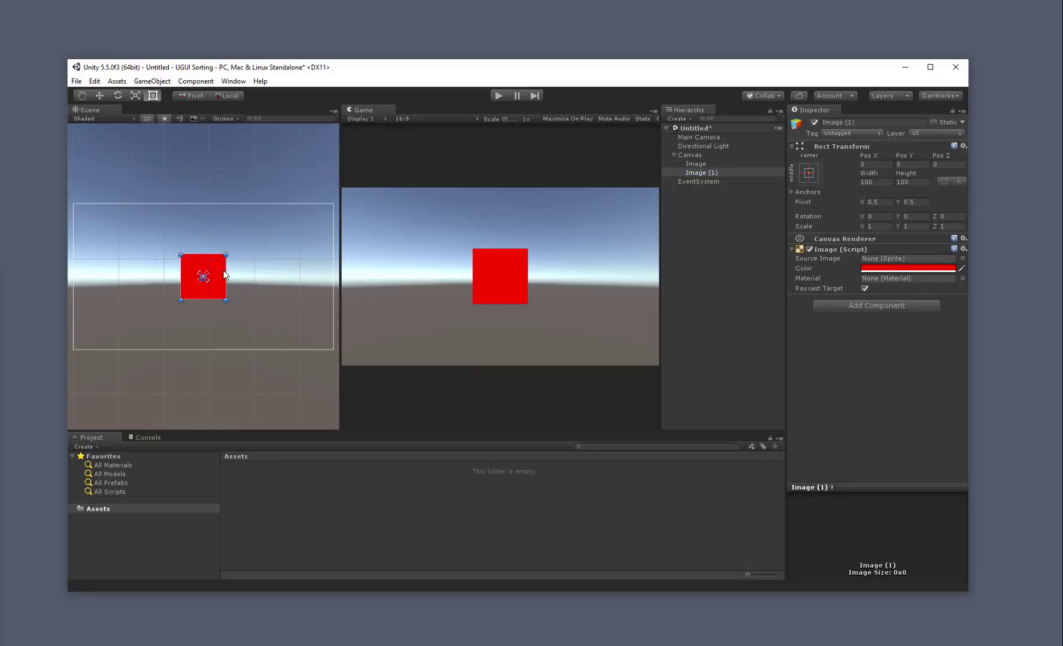
left_click(918, 269)
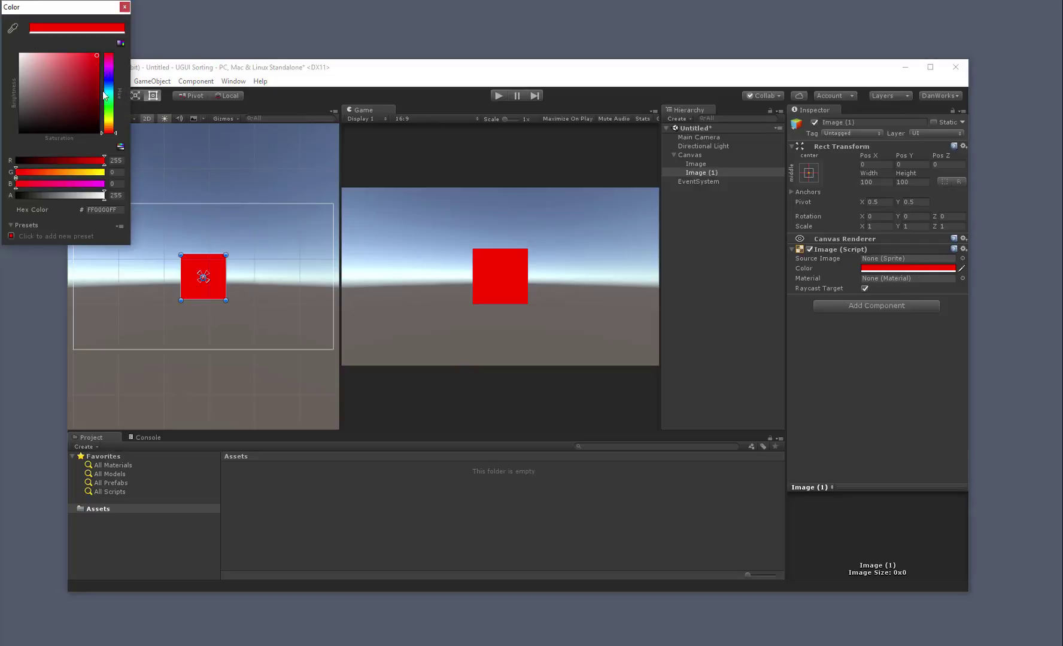
left_click(109, 108)
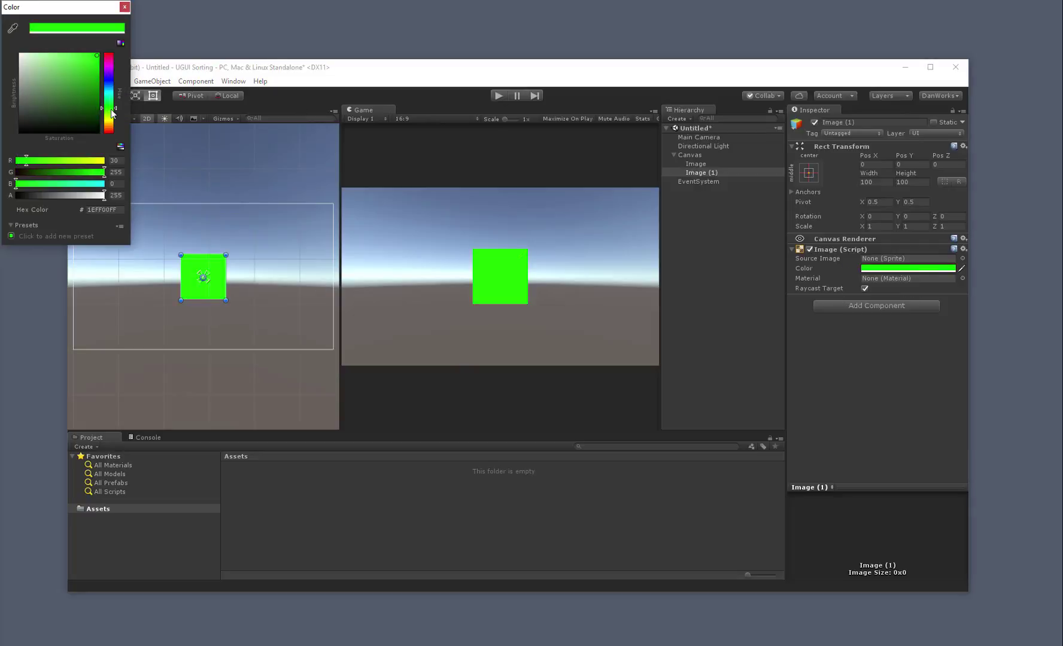
left_click(125, 7)
key("w")
mouse_move(224, 274)
left_mouse_down()
mouse_move(258, 255)
mouse_move(240, 259)
left_mouse_up()
middle_click_drag(240, 259, 224, 272)
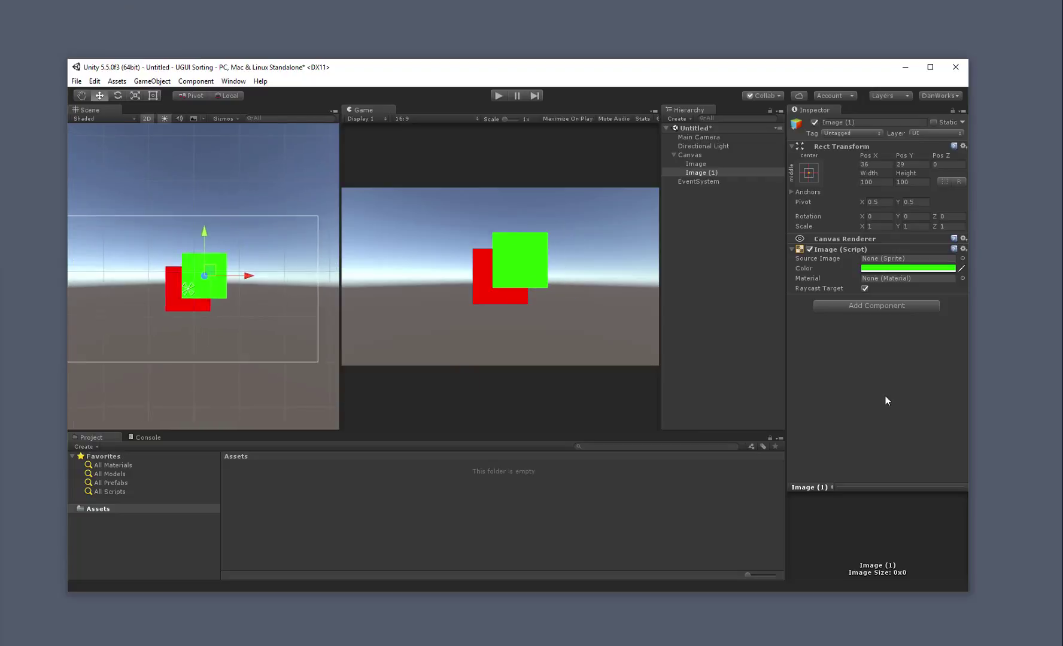
- Duplicate again as Image (2), colour it blue and move it up-right of green
left_click(718, 174)
key("ctrl+d")
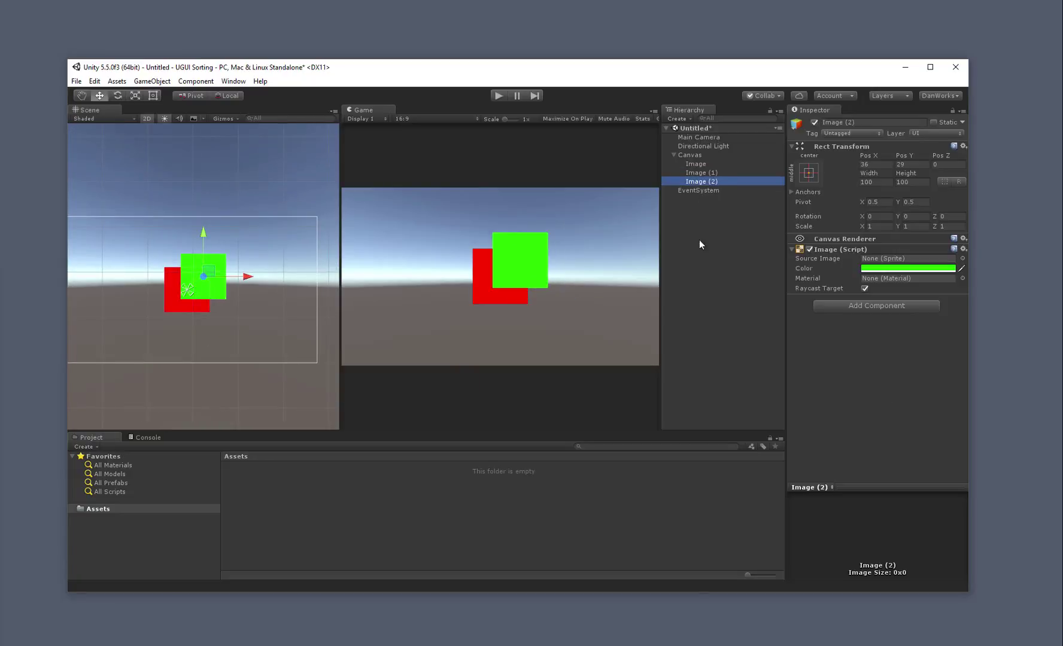
right_click(705, 173)
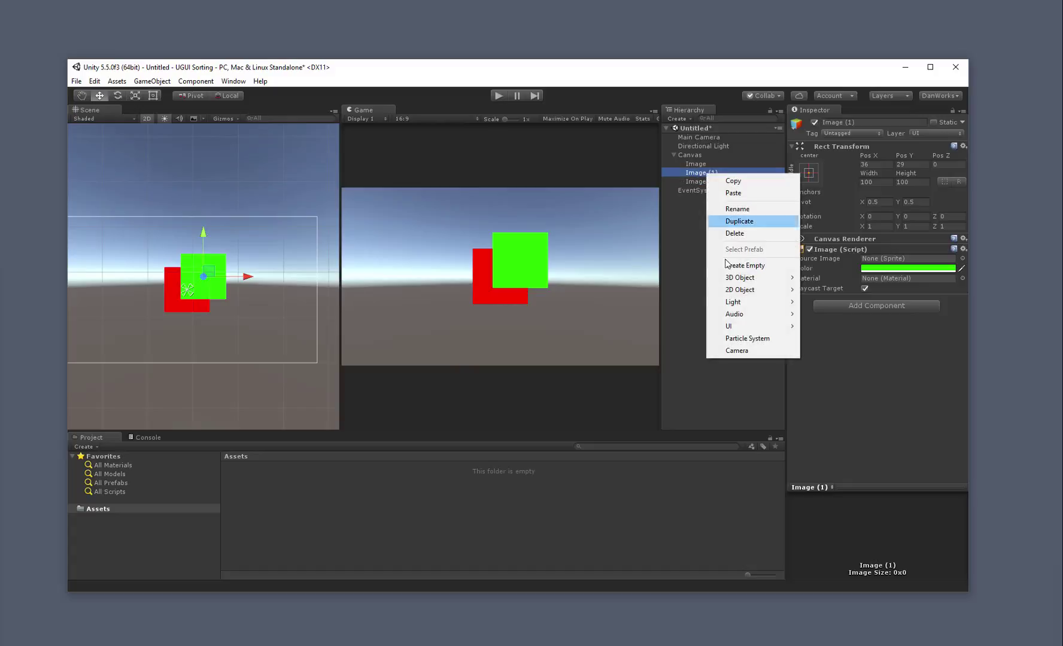
left_click(691, 201)
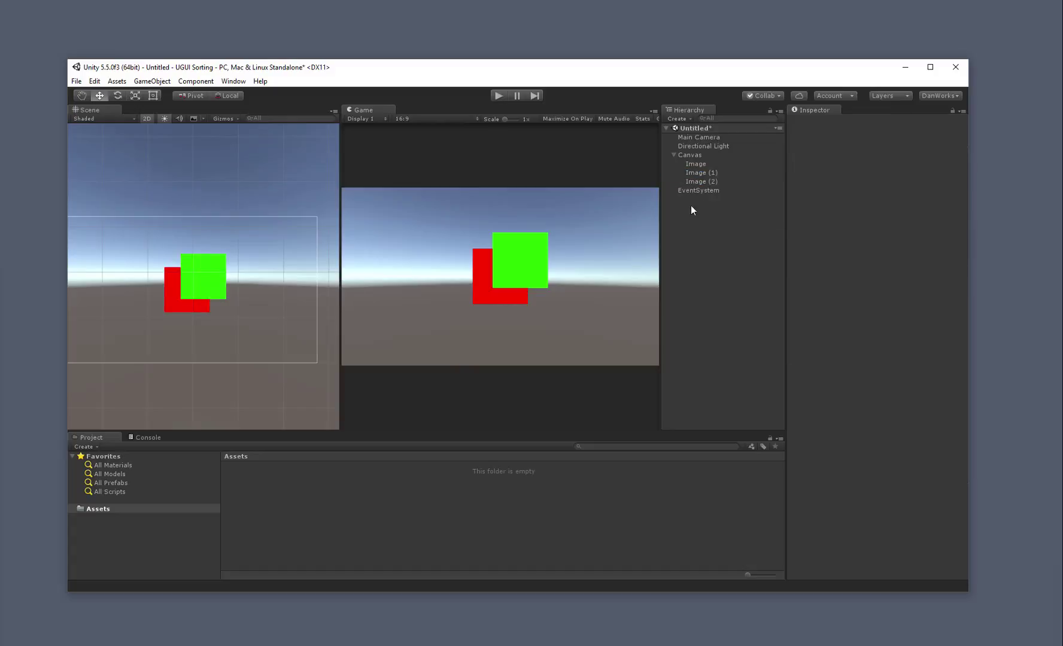
left_click(698, 182)
left_click(898, 269)
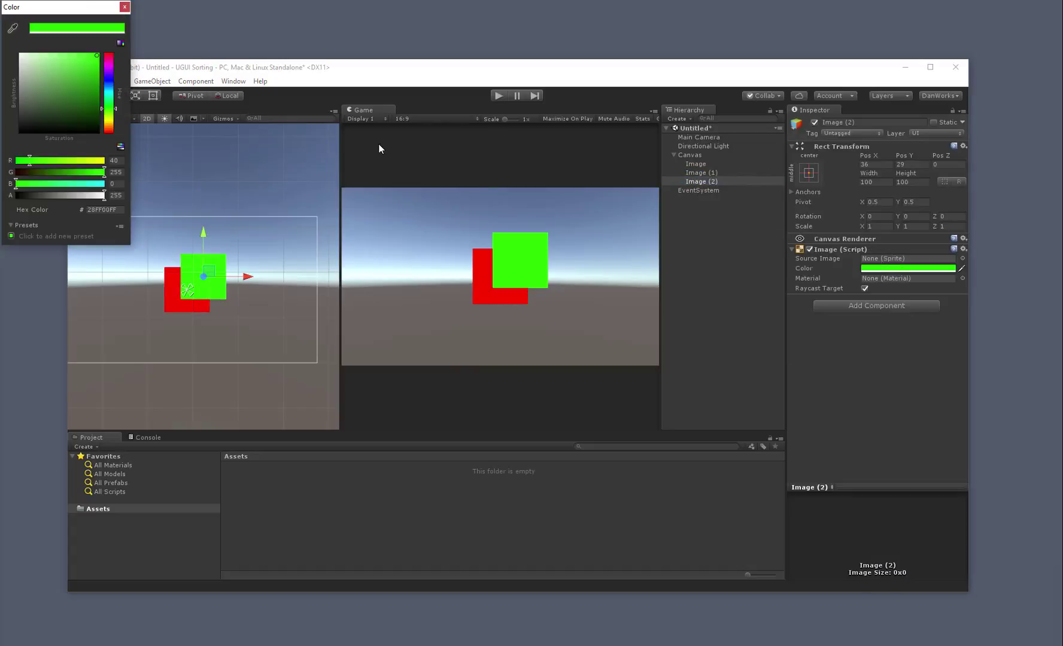
left_click_drag(111, 94, 113, 81)
left_click(124, 6)
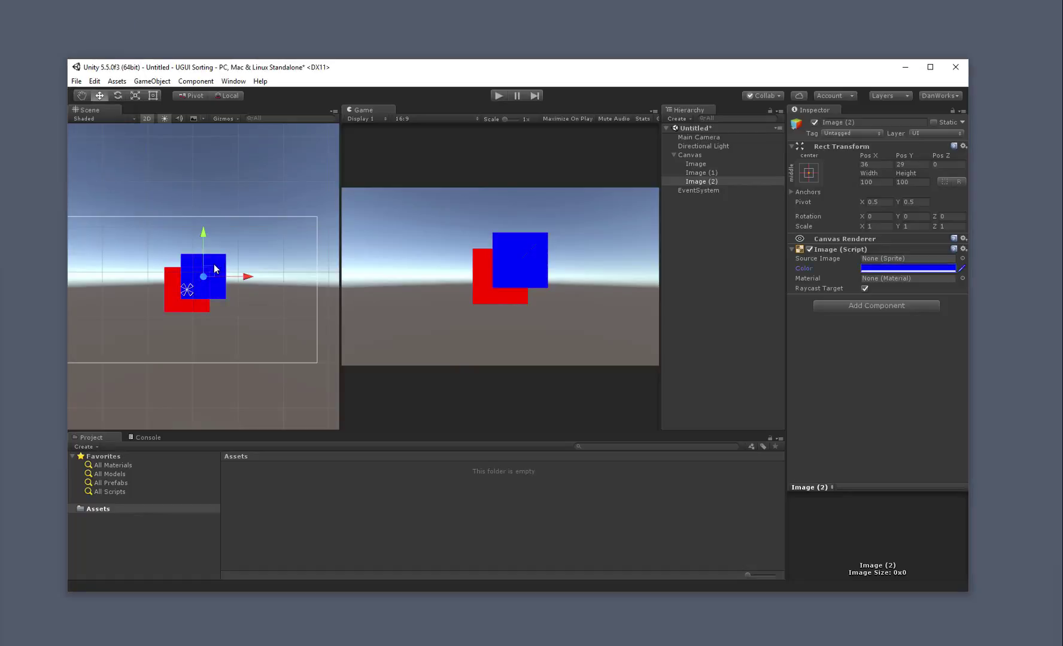
mouse_move(213, 274)
left_mouse_down()
mouse_move(234, 250)
mouse_move(225, 261)
left_mouse_up()
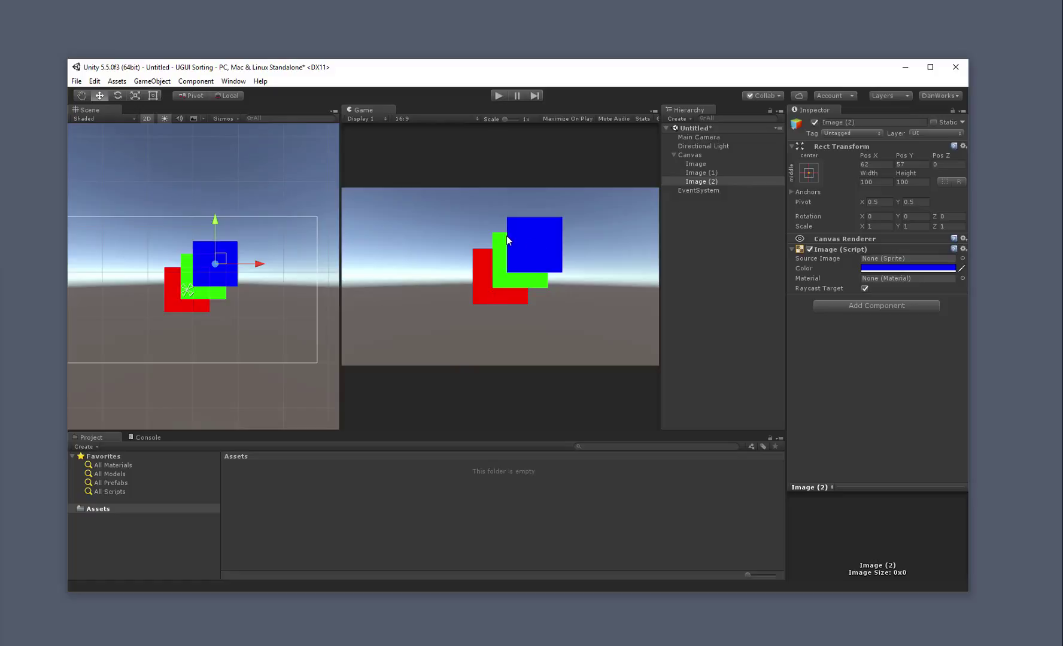
- Rename the three images Blue, Green and Red
left_click(714, 182)
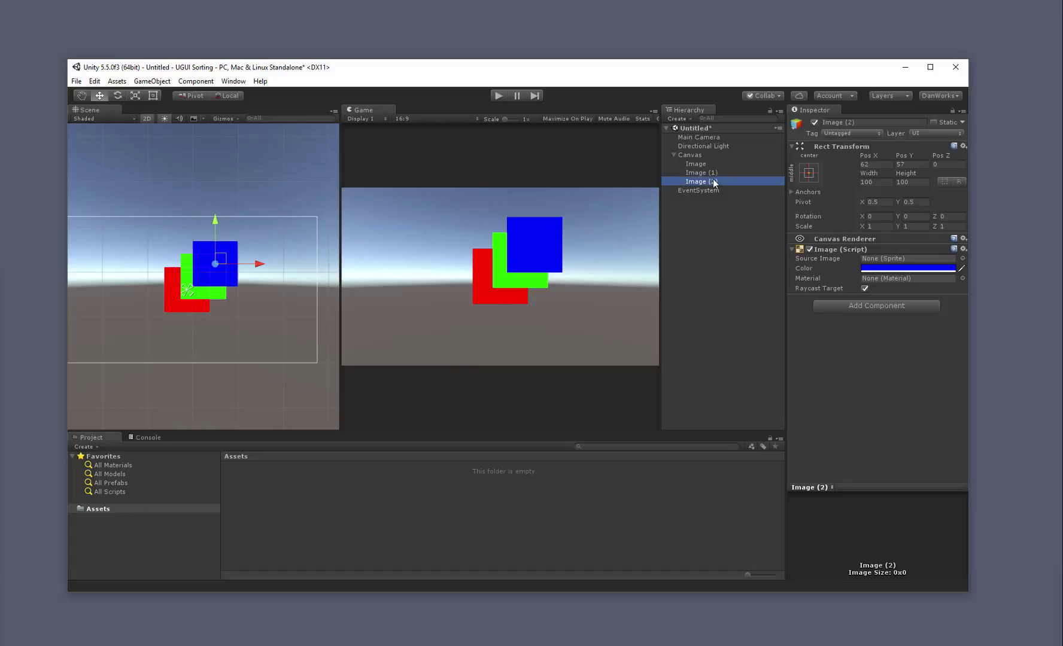
left_click(714, 182)
type("Blue")
key("Return")
left_click(711, 172)
left_click(713, 173)
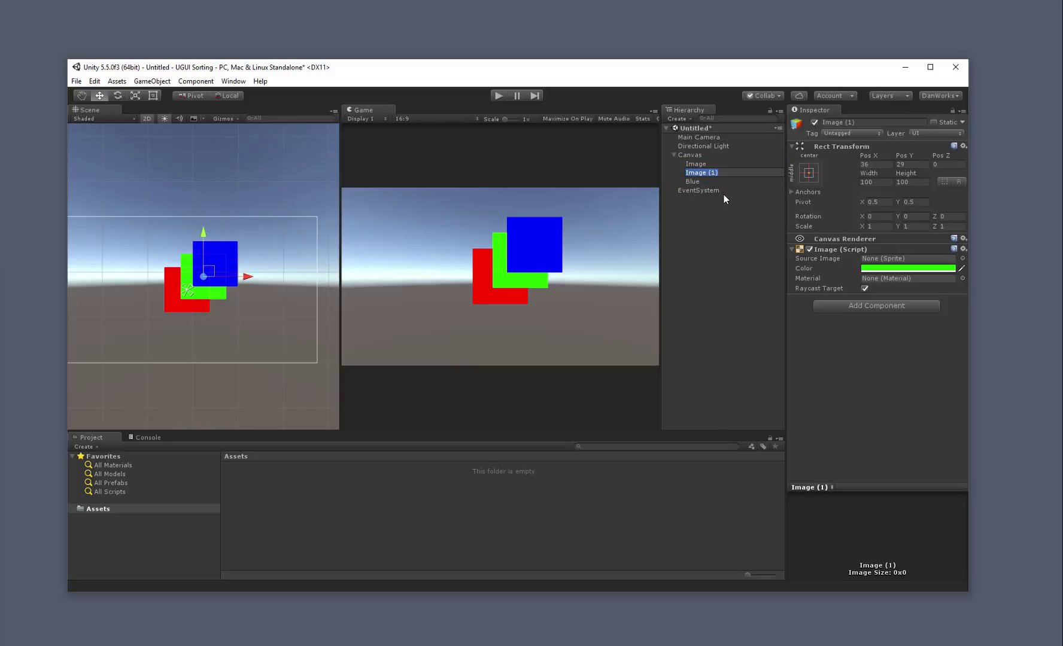
type("Green")
key("Return")
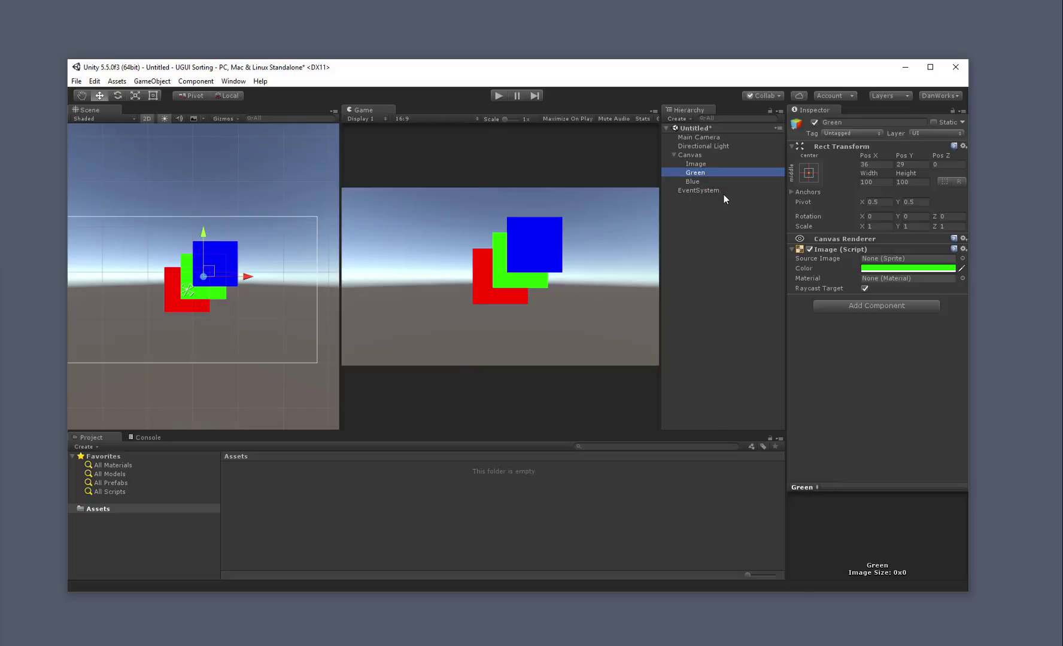
key("Up")
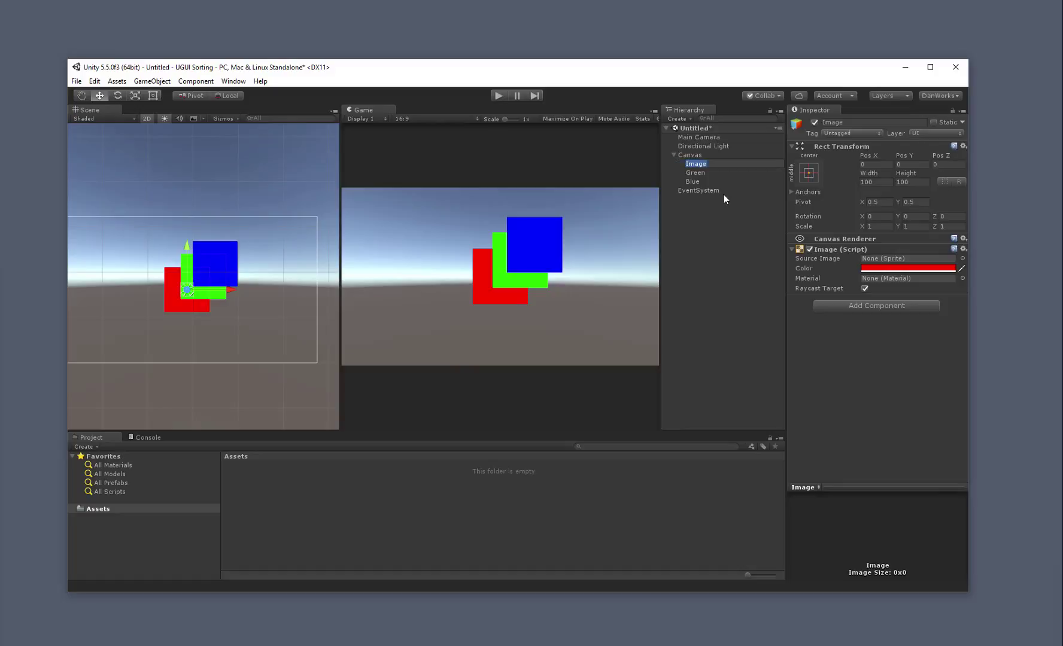
key("BackSpace")
type("Red")
key("Return")
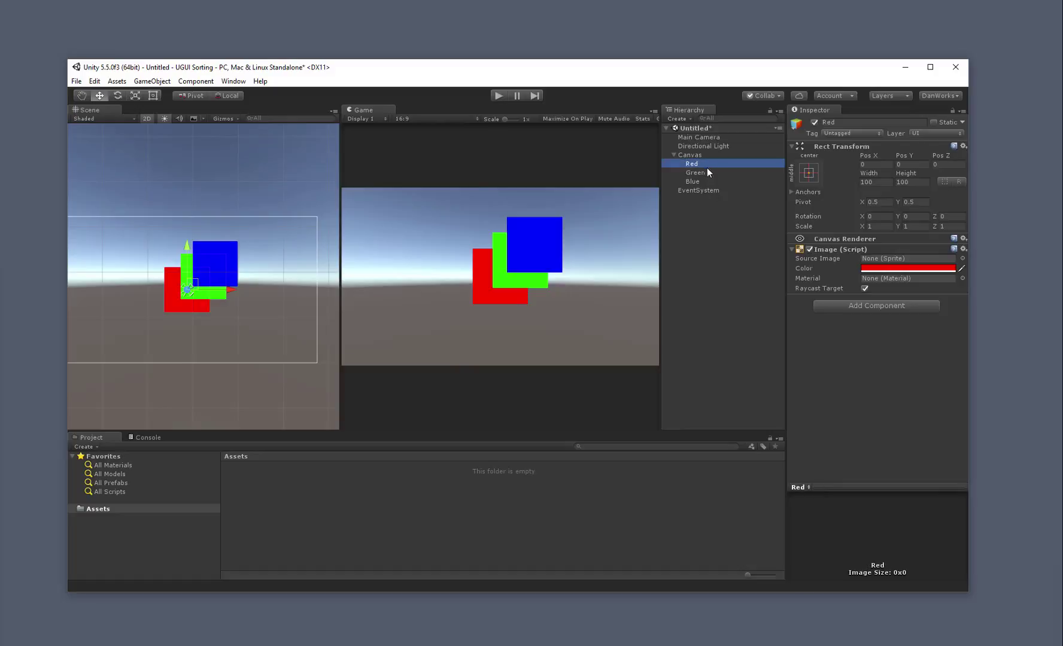
- Reorder Red and Blue under the Canvas so the blue square draws in front
left_click(706, 171)
left_click(702, 181)
left_click(702, 162)
left_click_drag(692, 165, 693, 190)
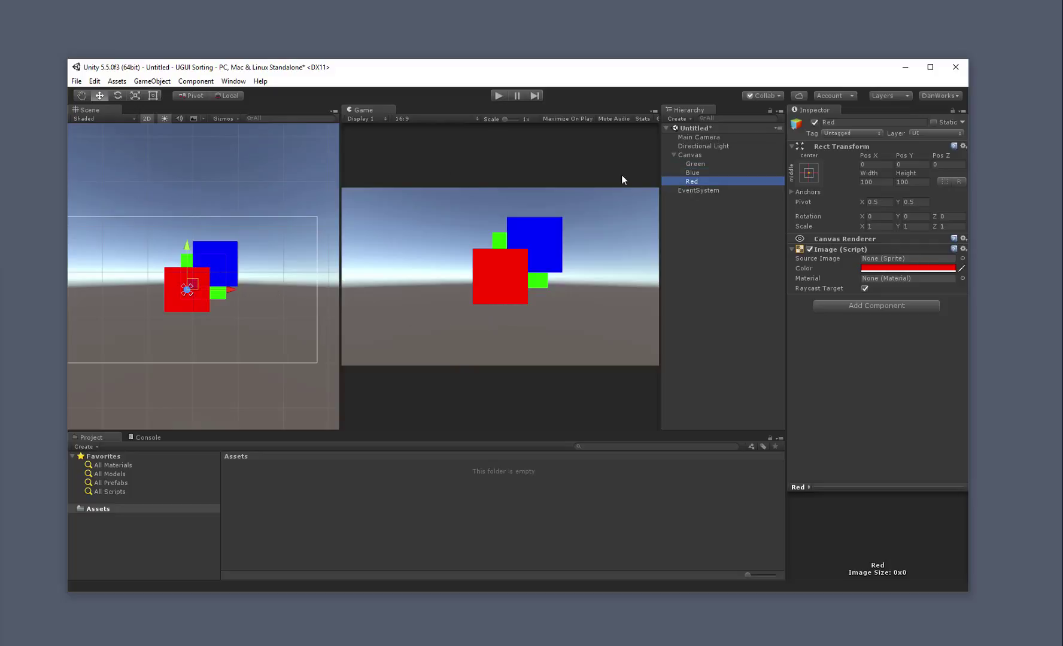
mouse_move(694, 175)
left_mouse_down()
mouse_move(694, 191)
mouse_move(700, 178)
left_mouse_up()
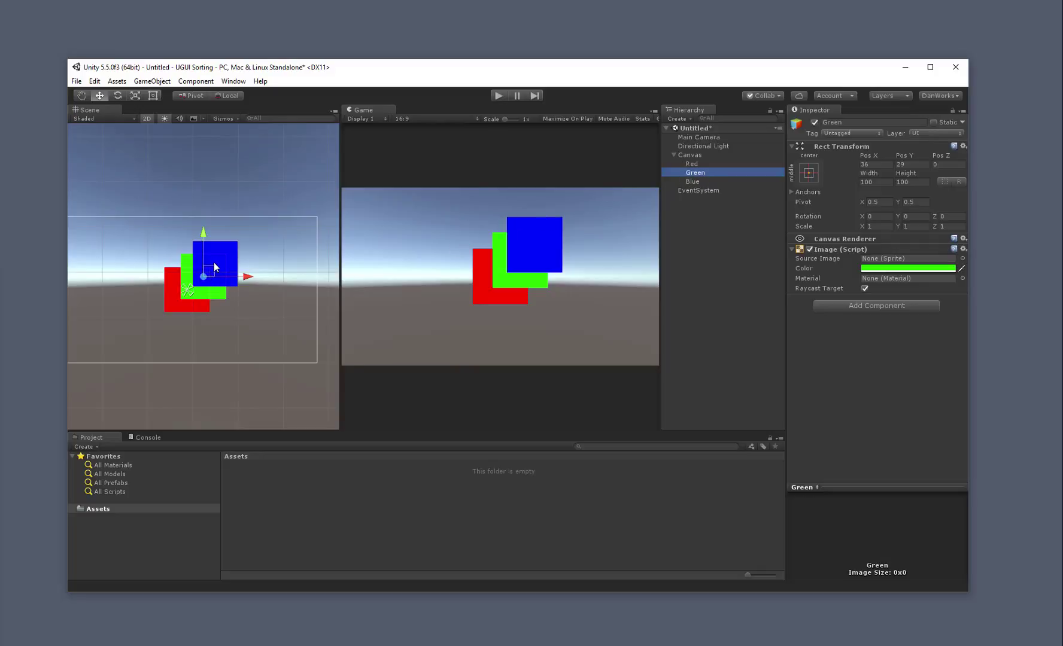
middle_click_drag(157, 230, 187, 216)
- Maximize the editor with taller views, then nudge Green and move it last under Canvas
double_click(276, 67)
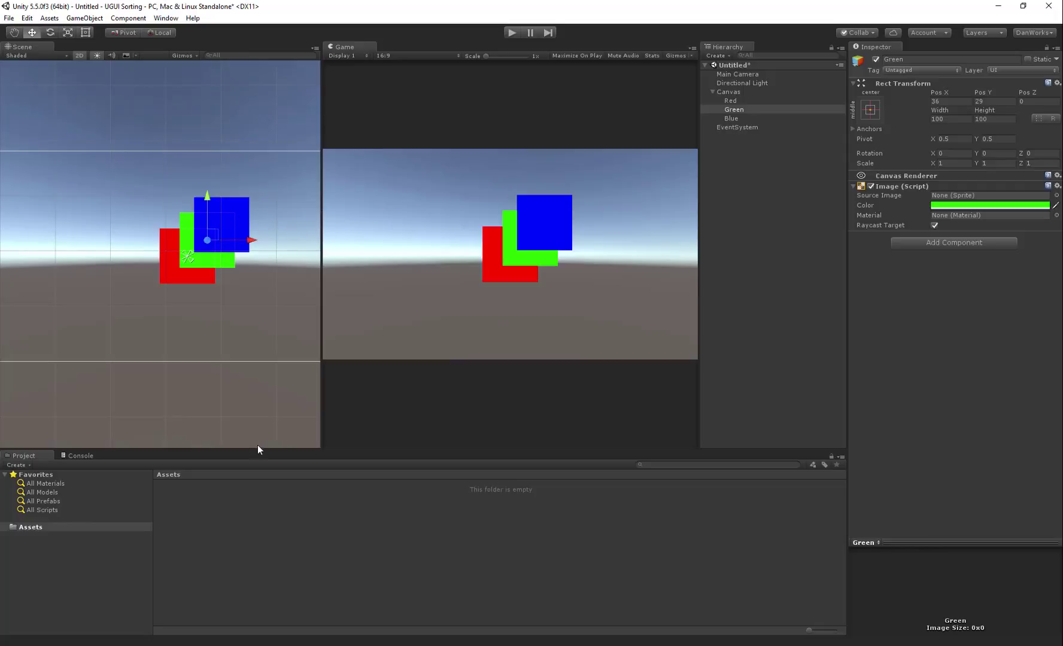
left_click_drag(258, 450, 251, 544)
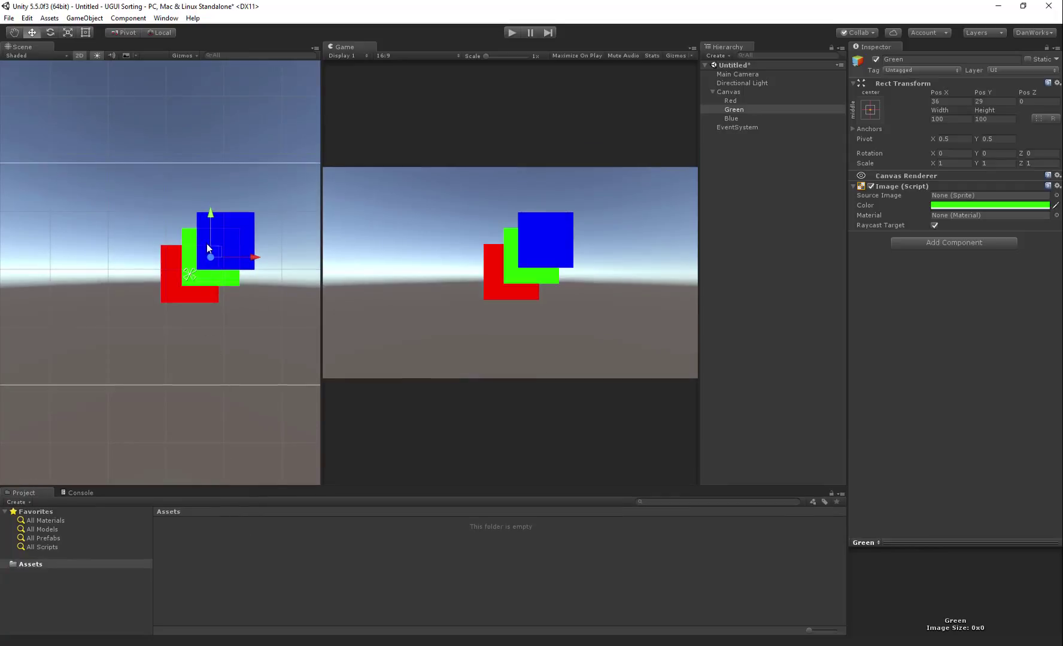
mouse_move(215, 247)
left_mouse_down()
mouse_move(205, 252)
mouse_move(210, 224)
mouse_move(219, 246)
left_mouse_up()
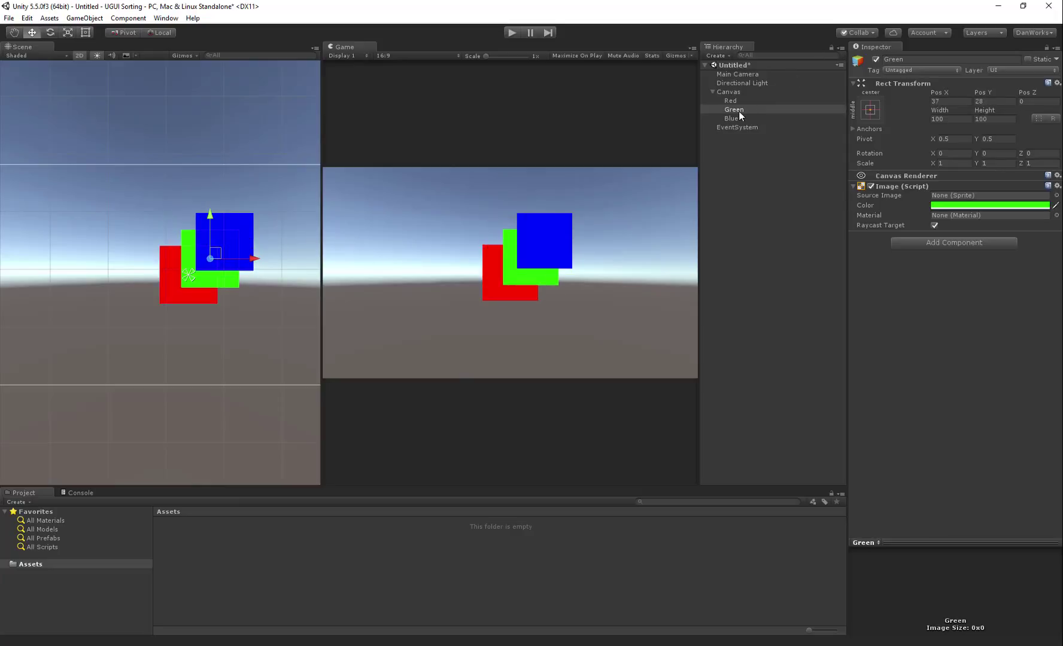
mouse_move(738, 111)
left_mouse_down()
mouse_move(742, 123)
mouse_move(745, 104)
left_mouse_up()
- Scrub Green's Pos Z and reset it to 0
left_click_drag(1030, 96, 453, 127)
left_click_drag(941, 128, 767, 127)
left_click_drag(416, 105, 891, 82)
type("0")
- Turn off 2D mode, orbit around the squares and open the Hierarchy create menu
mouse_move(155, 236)
middle_mouse_down()
mouse_move(171, 301)
mouse_move(145, 218)
middle_mouse_up()
left_click(76, 55)
left_click_drag(120, 198, 679, 160, "alt")
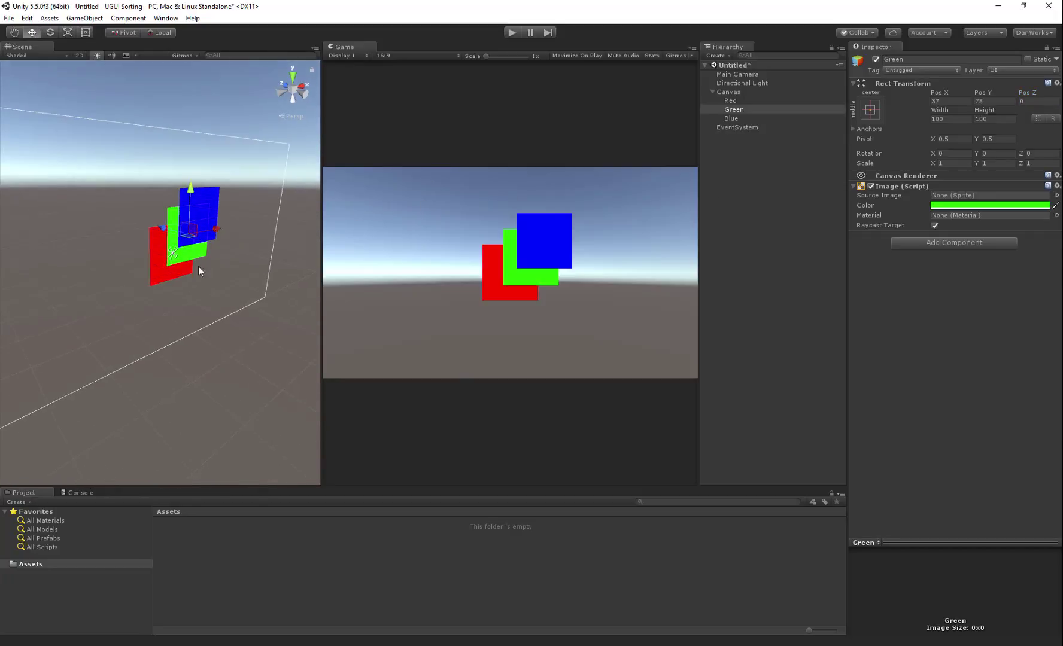
left_click(746, 92)
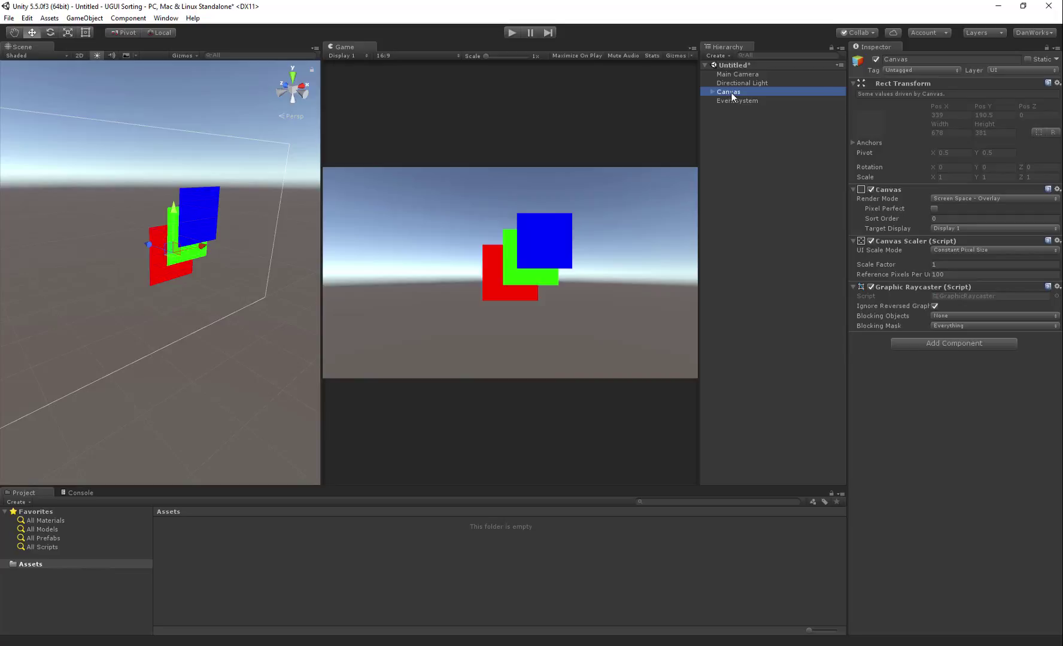
right_click(730, 92)
right_click(716, 140)
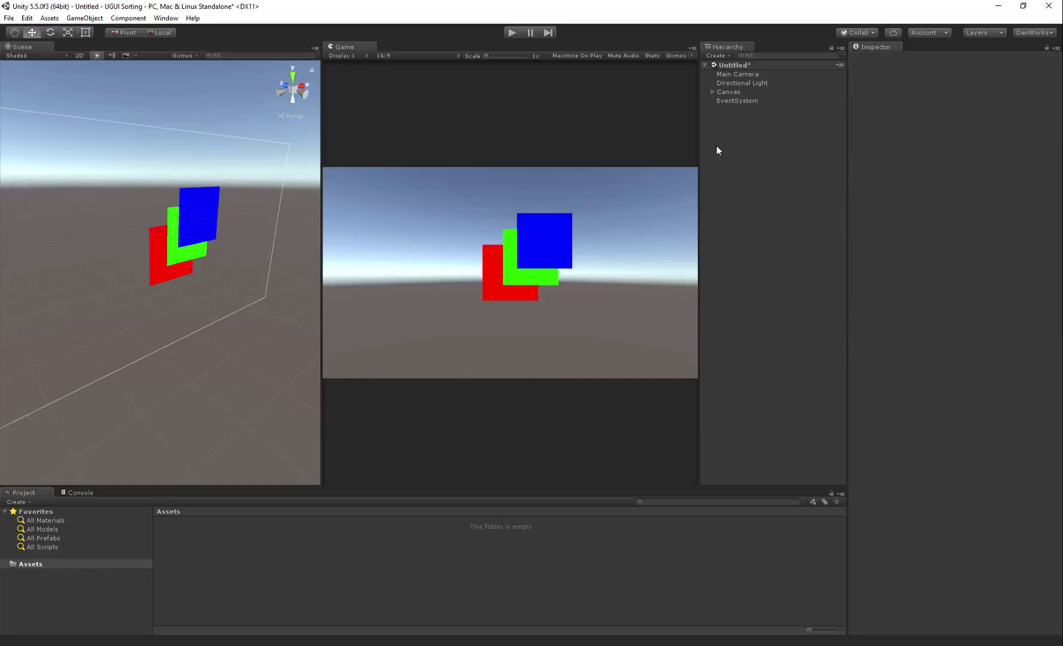
- Create a second UI Canvas with a white UI Image inside it
mouse_move(747, 293)
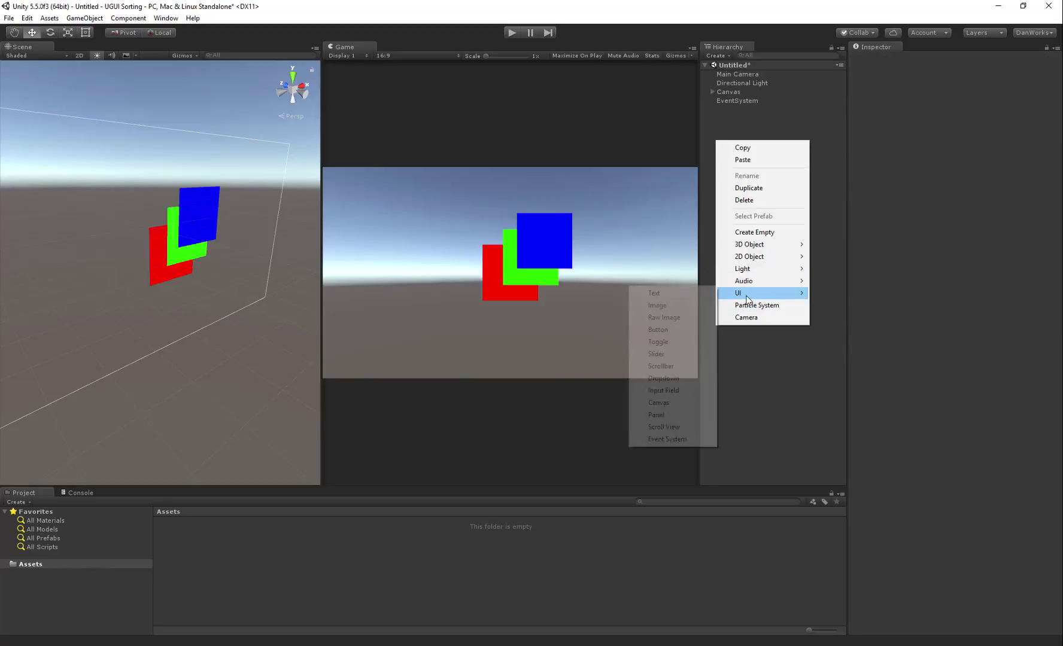
left_click(660, 402)
right_click(721, 108)
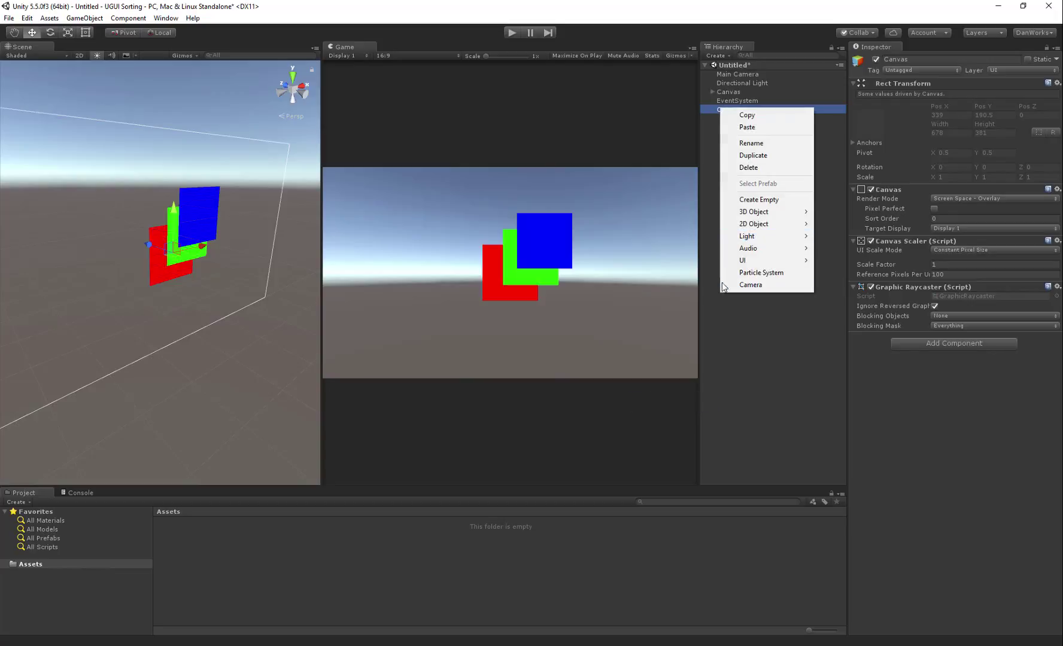
mouse_move(742, 260)
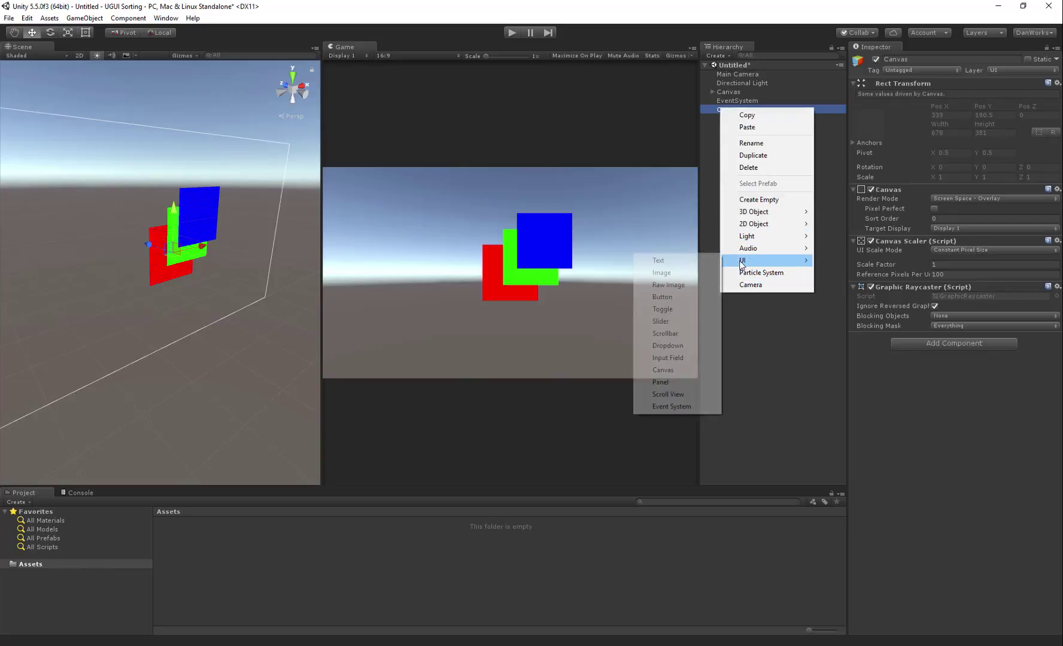
left_click(652, 272)
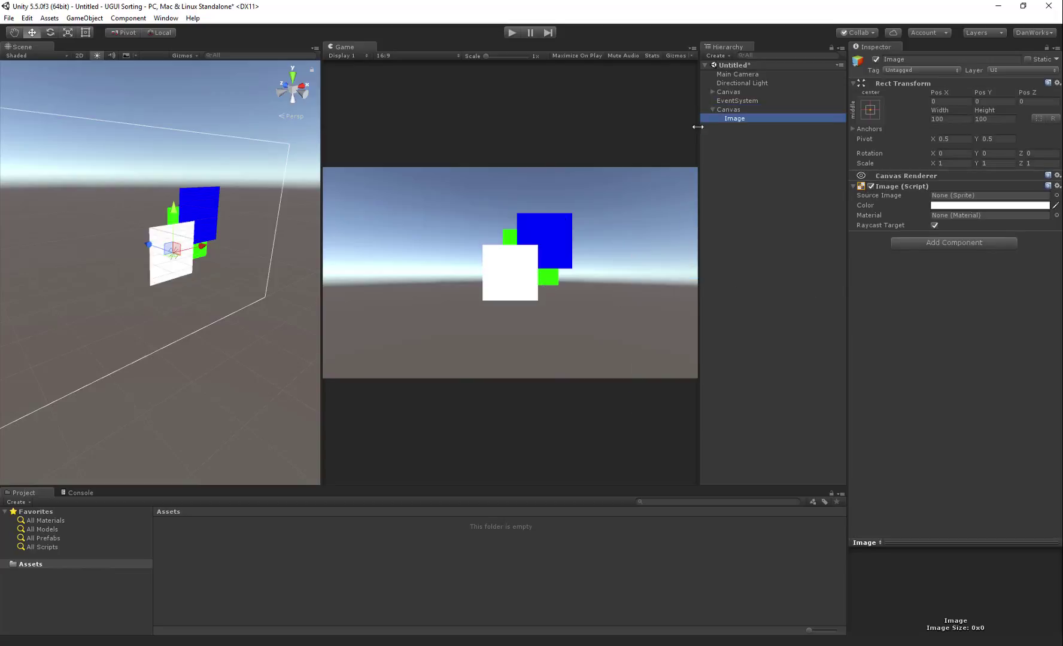
- Place the new Canvas above the original one and adjust its Sort Order
left_click_drag(728, 109, 730, 93)
key("ctrl+z")
left_click_drag(730, 137, 725, 87)
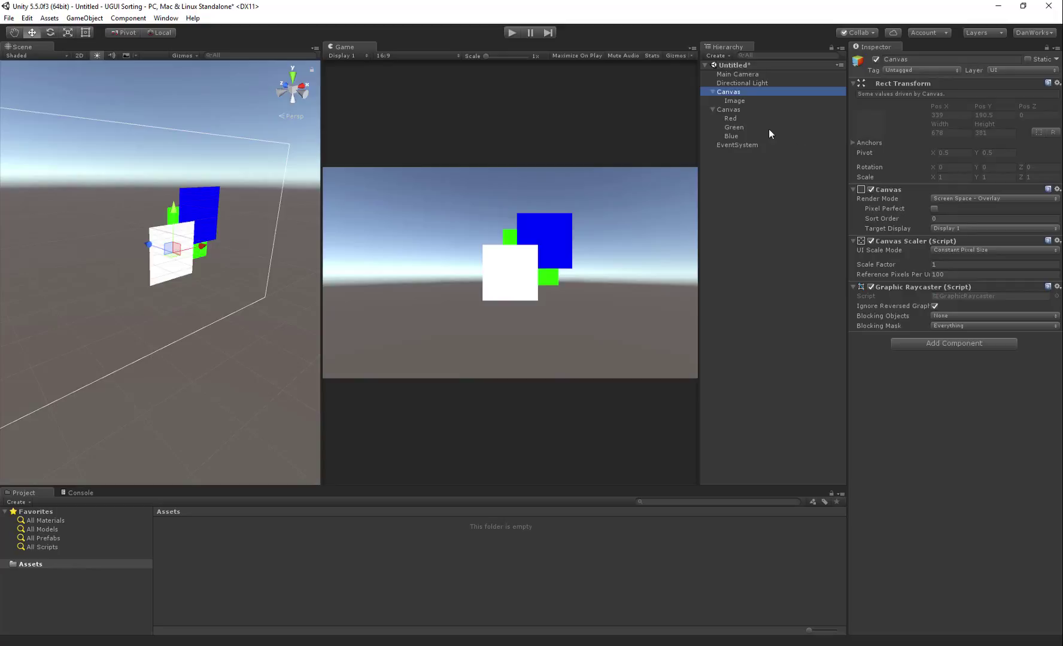
left_click(732, 100)
left_click(729, 94)
mouse_move(884, 216)
left_mouse_down()
mouse_move(857, 222)
mouse_move(903, 224)
mouse_move(879, 222)
left_mouse_up()
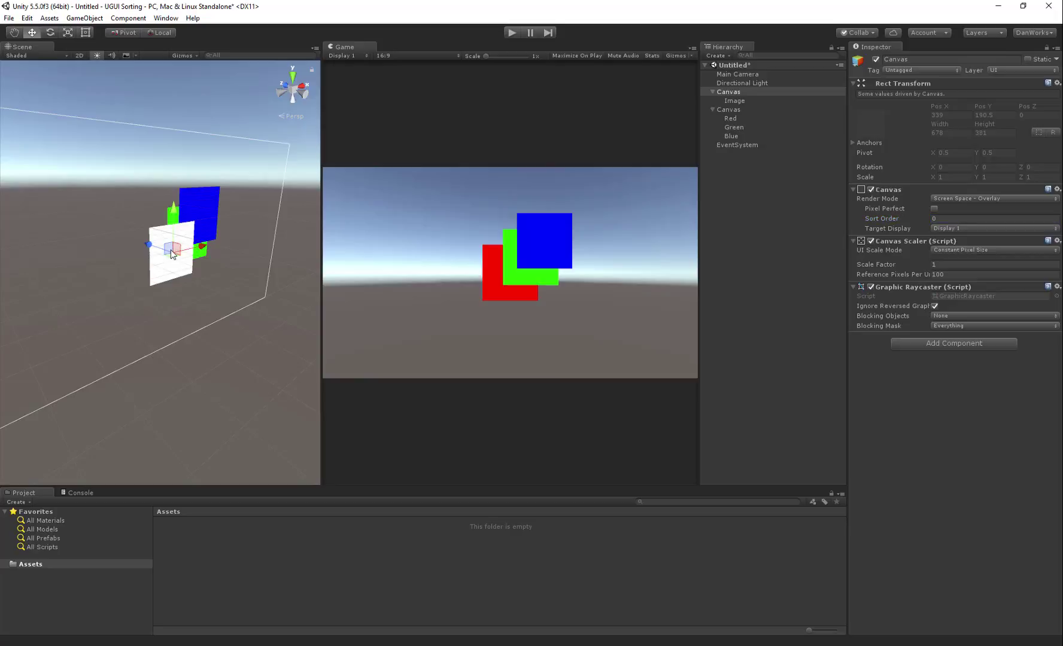
- Move the white square down-left and set its Canvas Sort Order to -77
left_click(724, 99)
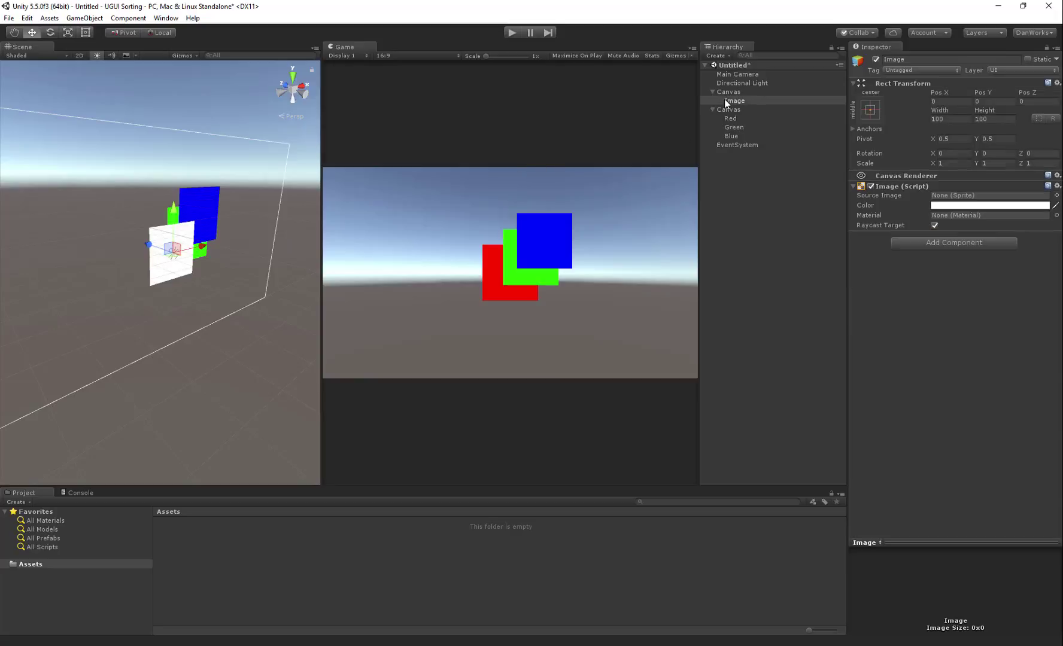
left_click_drag(172, 249, 149, 261)
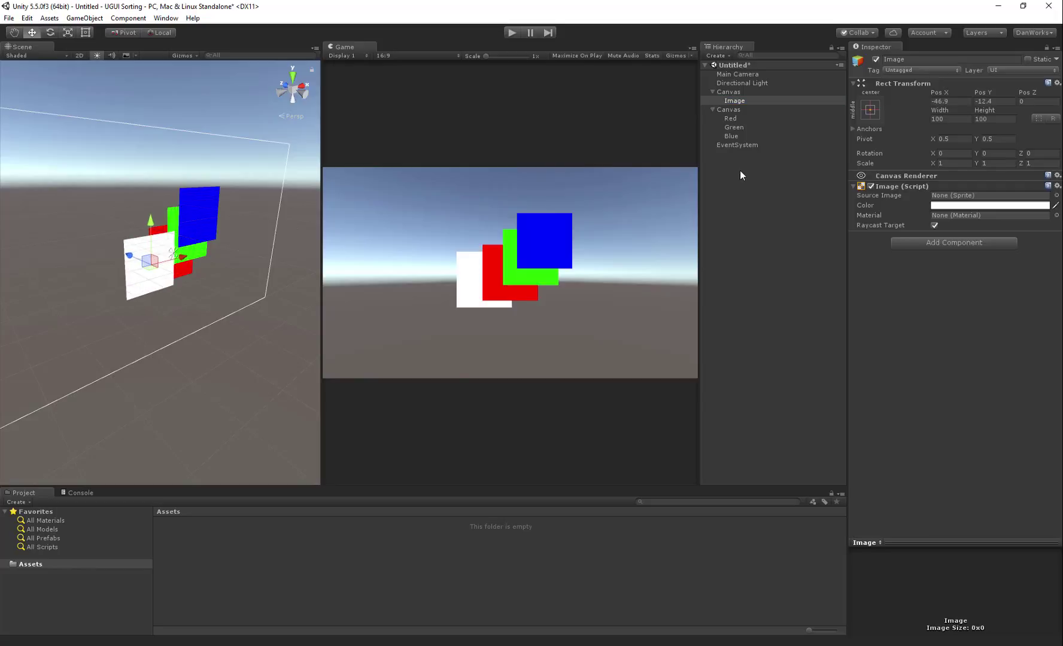
left_click(743, 93)
mouse_move(919, 221)
left_mouse_down()
mouse_move(929, 218)
mouse_move(909, 214)
mouse_move(936, 221)
mouse_move(921, 219)
left_mouse_up()
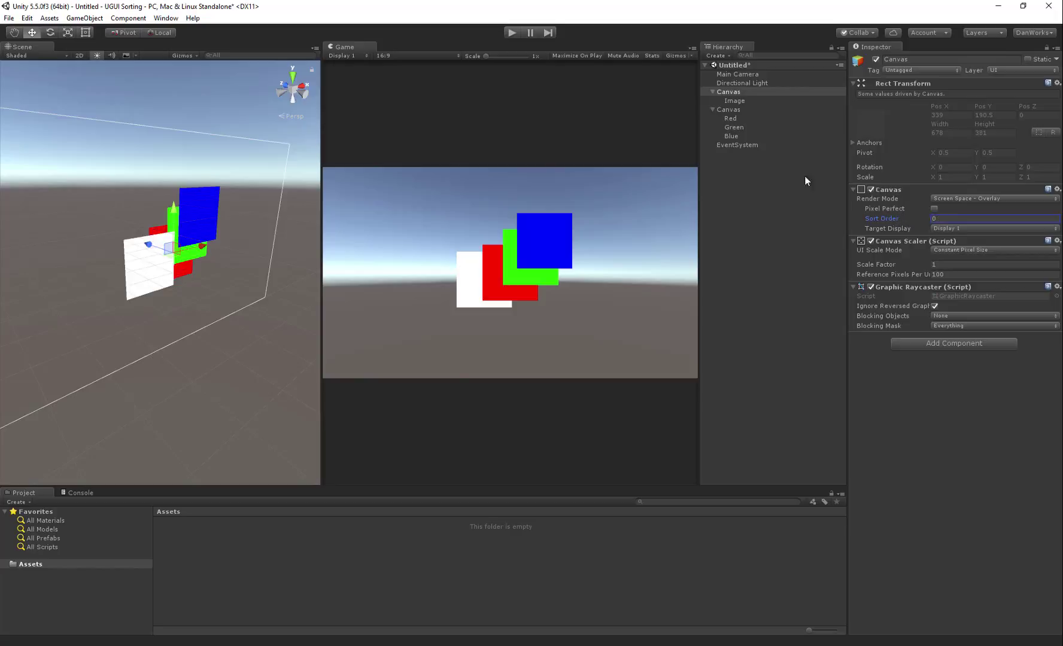
left_click(734, 100)
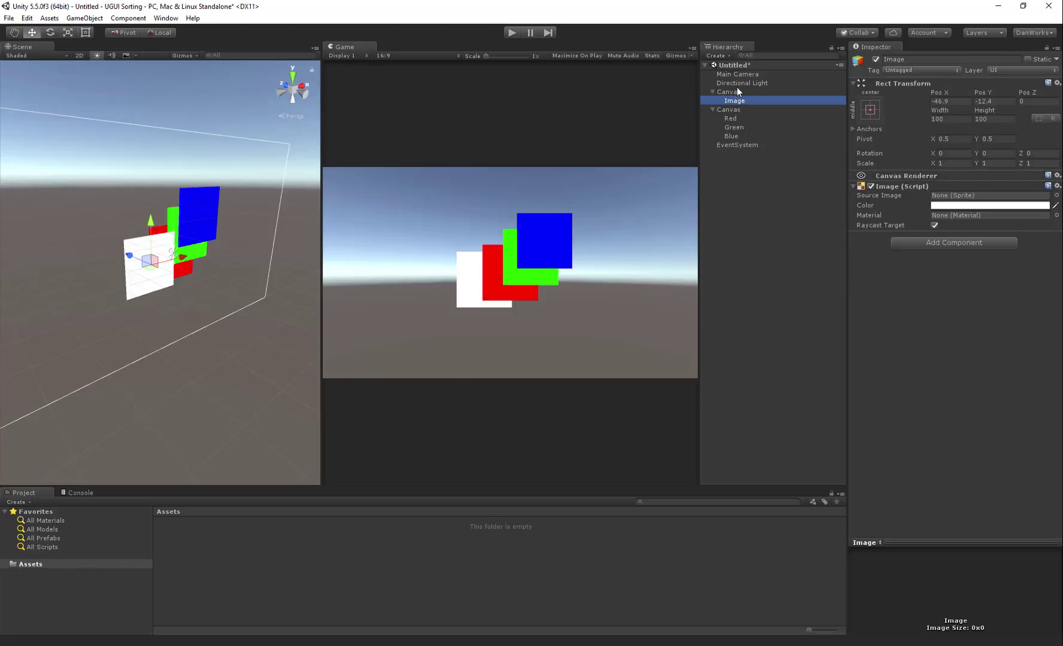
left_click(733, 91)
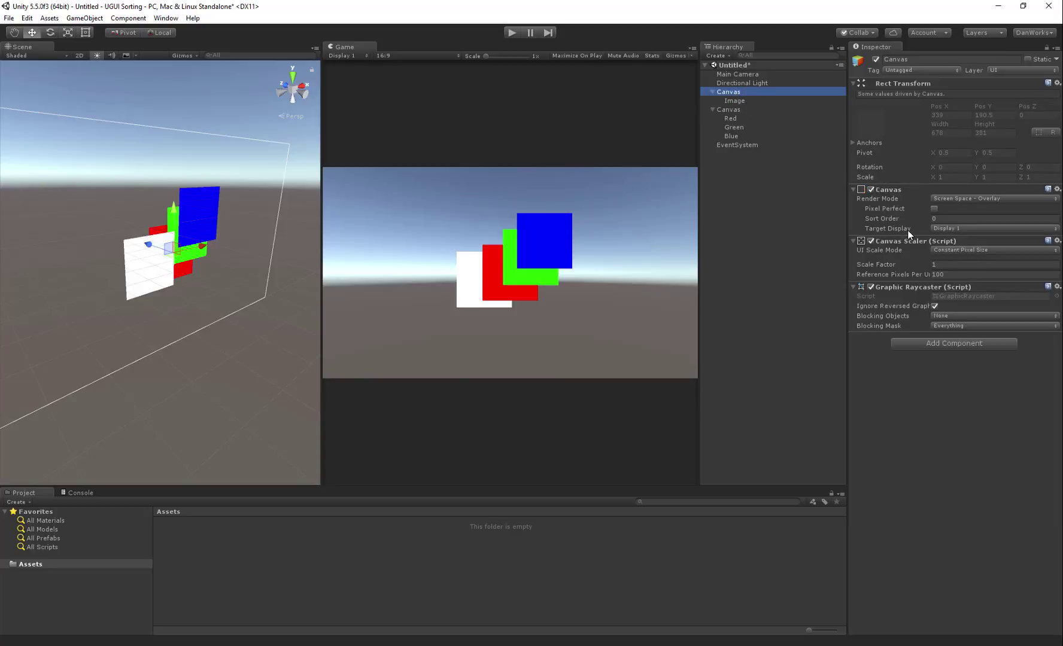
left_click_drag(907, 218, 704, 113)
- Delete the white Image's Canvas and add a Canvas component to Red
left_click(723, 92)
key("Delete")
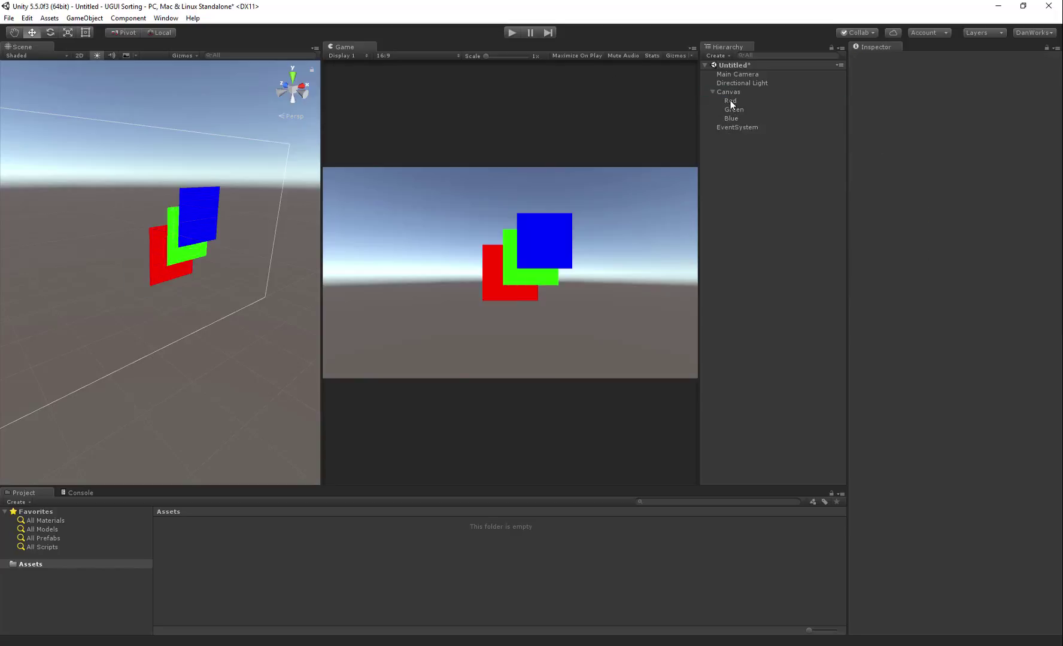
left_click(730, 99)
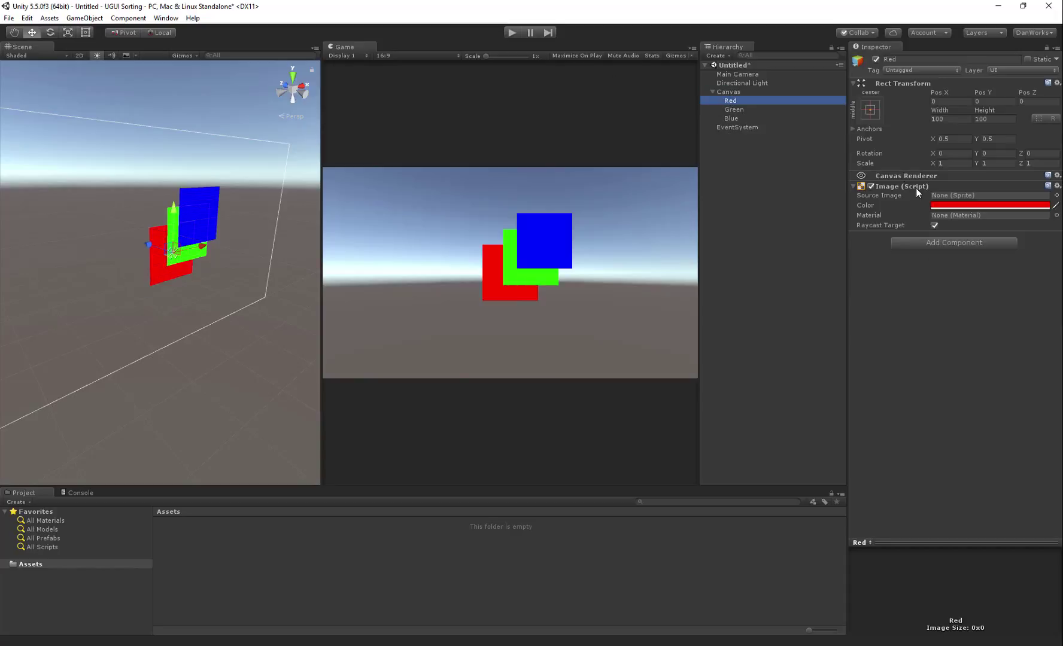
left_click(918, 244)
type("can")
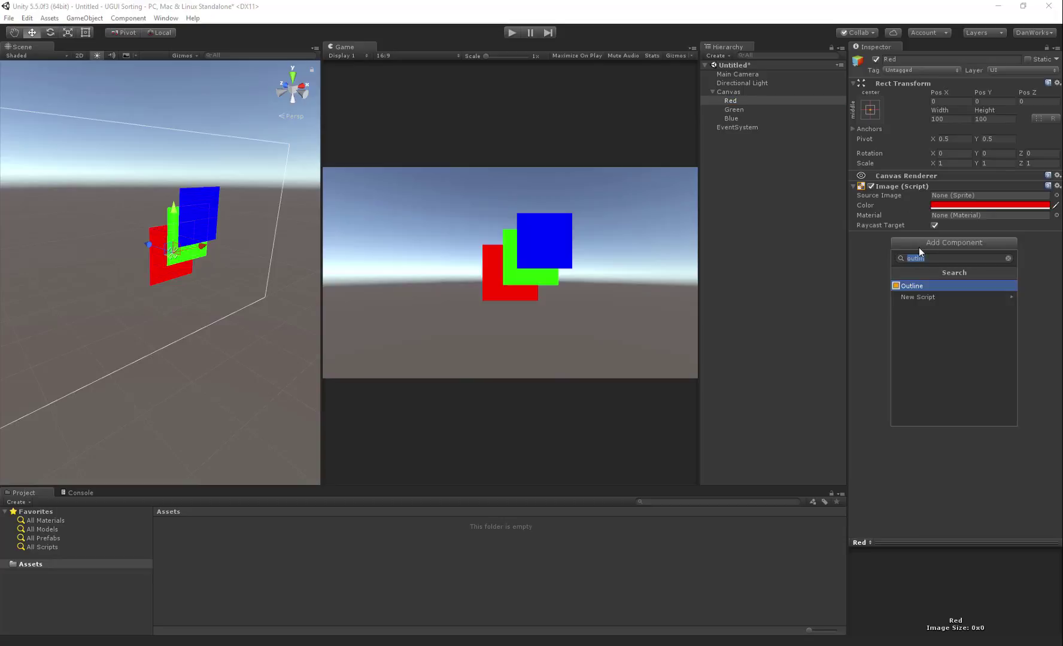
type("vas")
key("Return")
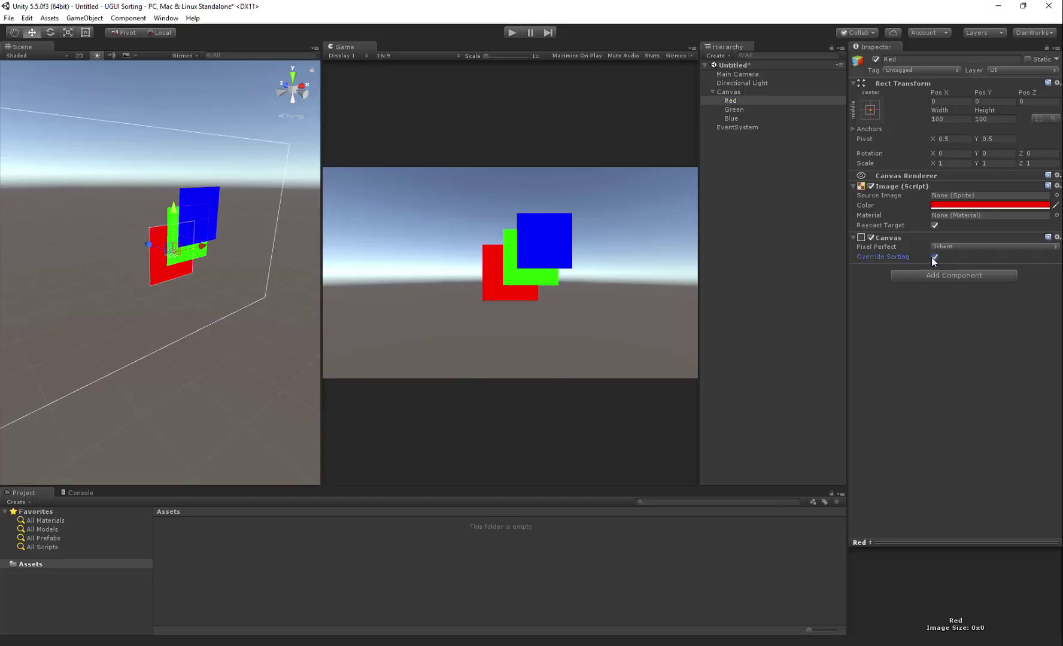
- Enable Override Sorting with Sort Order 10 on Red, then remove that Canvas component
left_click(933, 257)
mouse_move(888, 266)
left_mouse_down()
mouse_move(900, 266)
mouse_move(878, 265)
mouse_move(912, 261)
mouse_move(872, 259)
mouse_move(896, 255)
left_mouse_up()
right_click(916, 238)
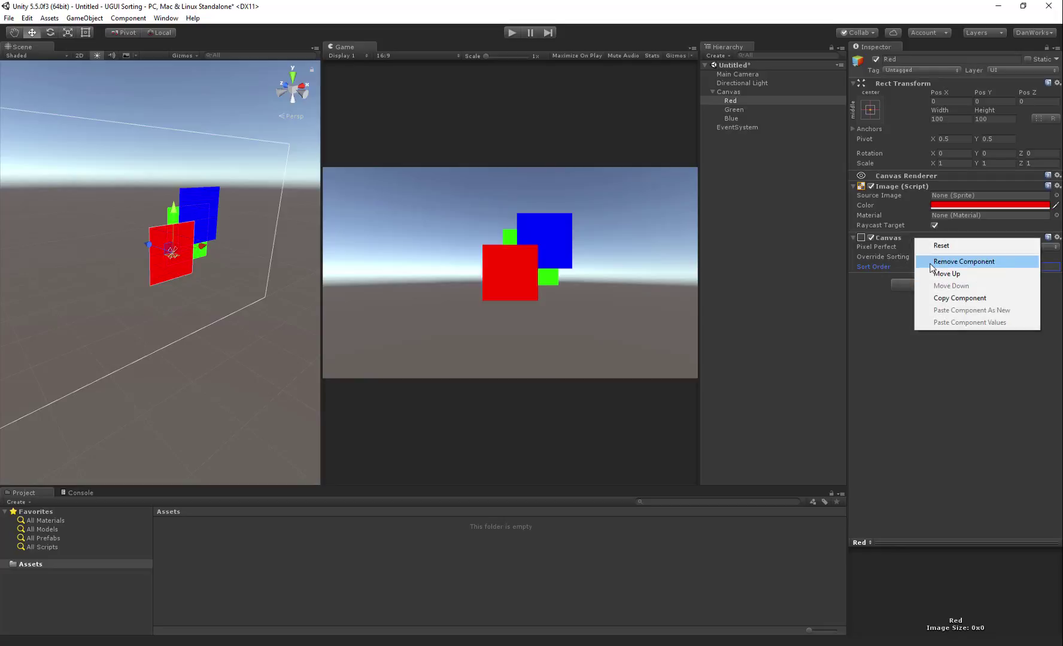
left_click(940, 264)
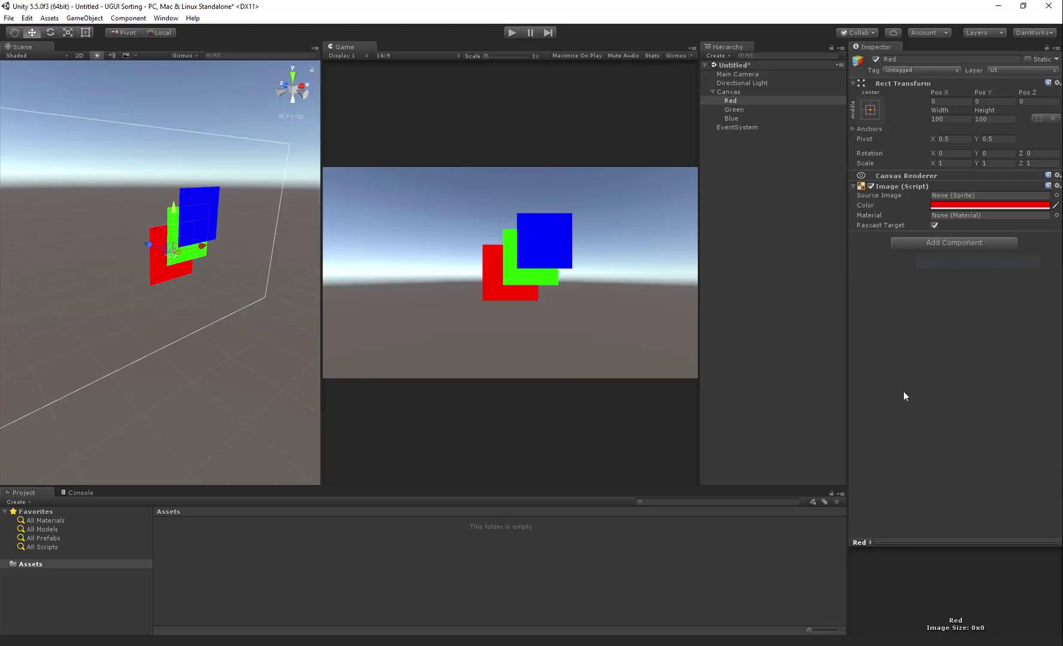
- Create a folder named scripts in Assets
left_click(741, 92)
left_click(497, 293)
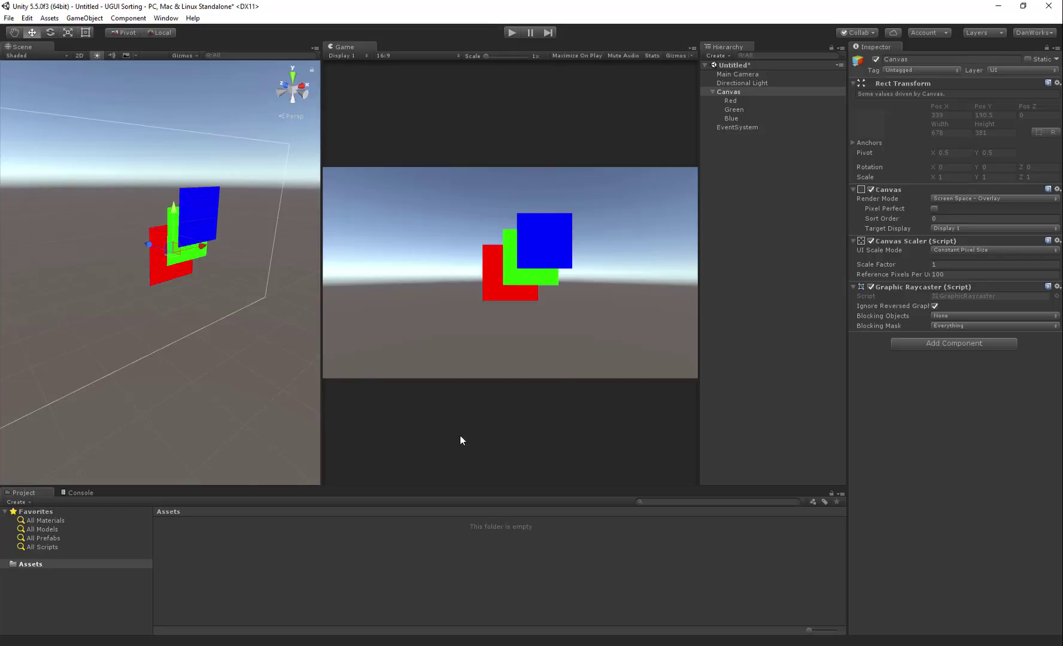
left_click(111, 563)
right_click(203, 595)
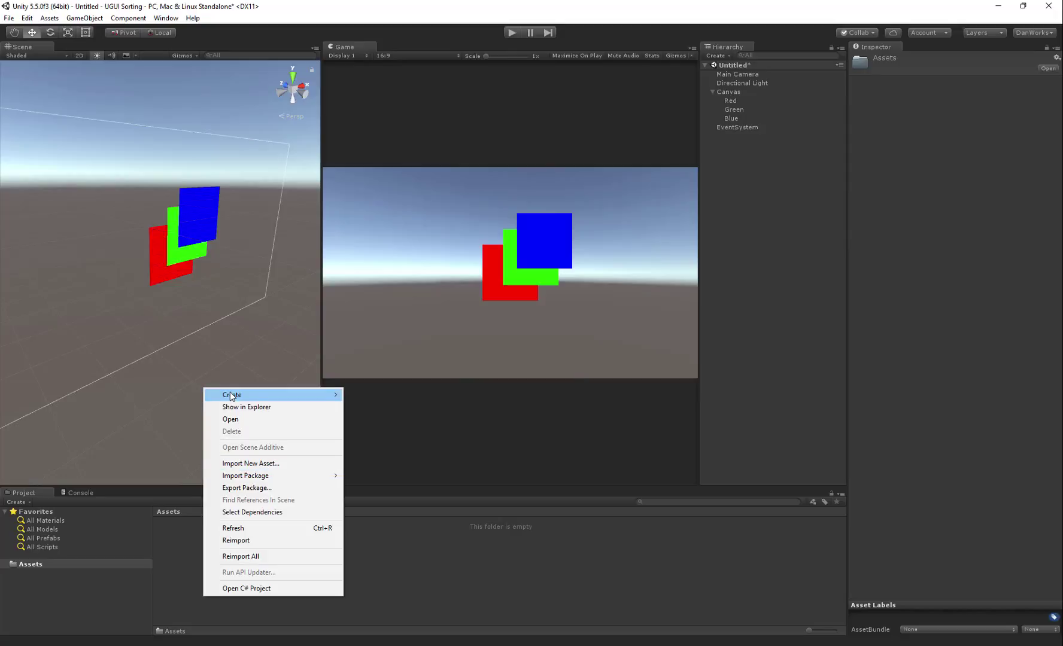
mouse_move(231, 394)
left_click(117, 108)
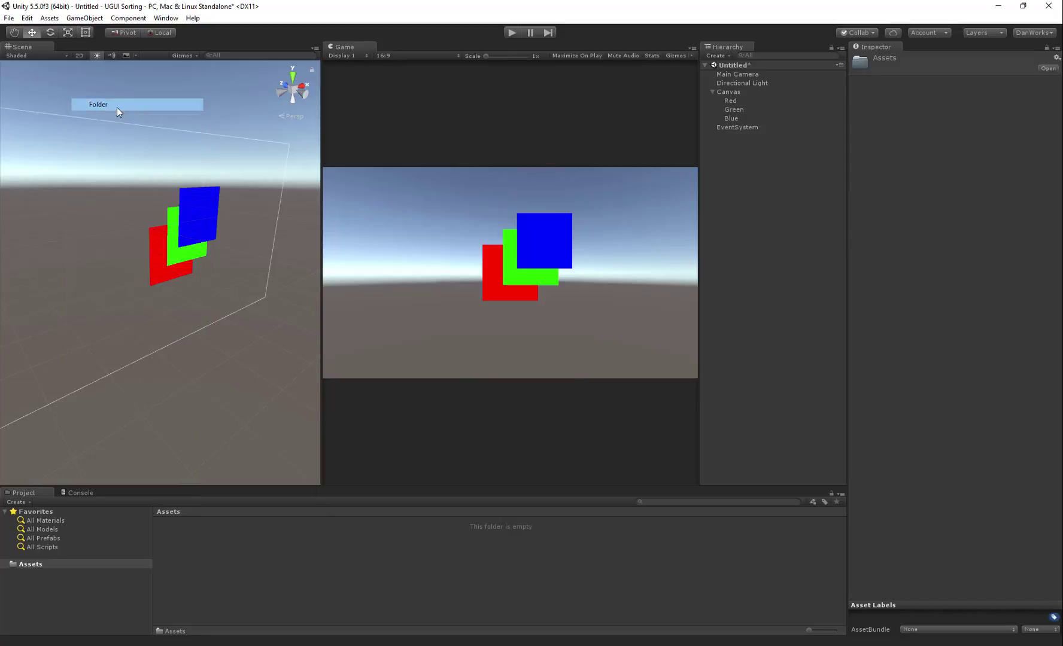
type("scripts")
key("Return")
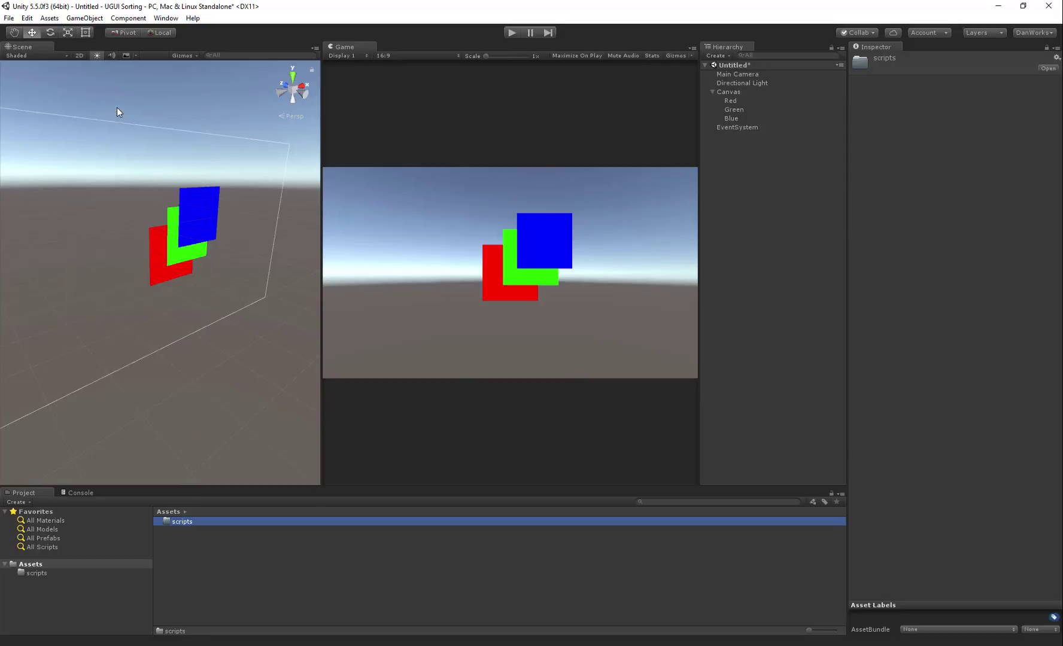
- Inside the scripts folder, create the new C# script ClickableImage
right_click(171, 524)
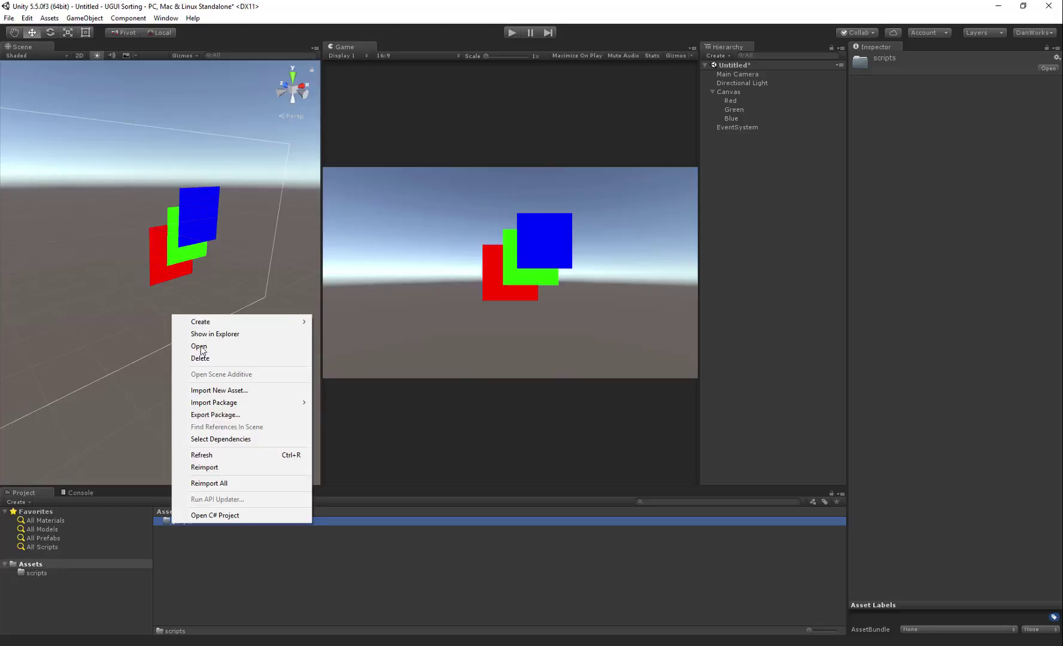
mouse_move(201, 326)
left_click(150, 338)
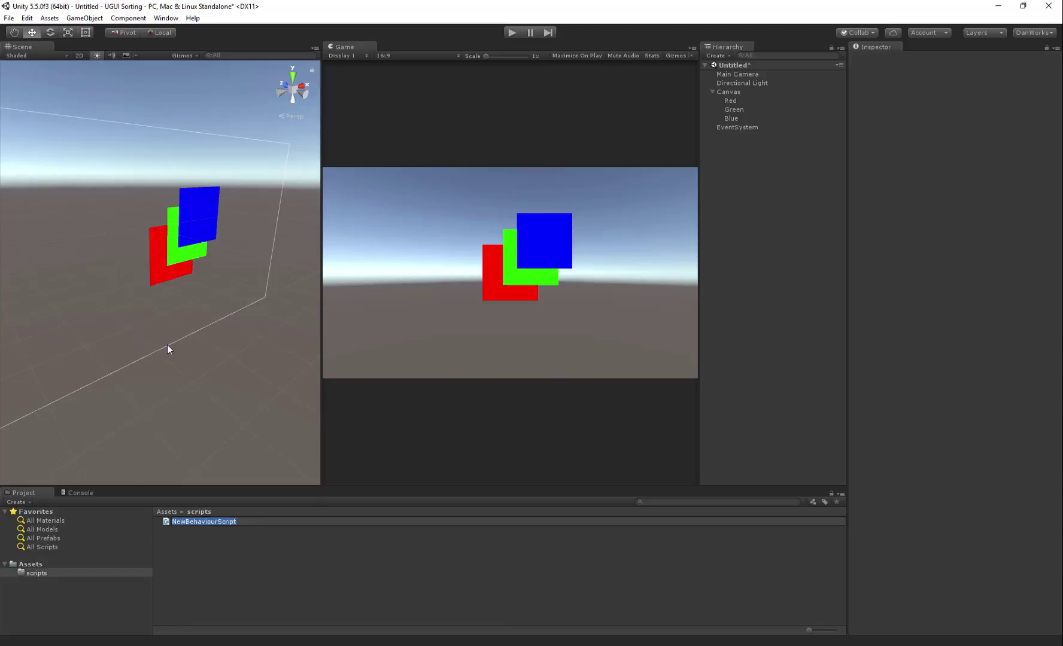
type("ClickableImage3")
key("Return")
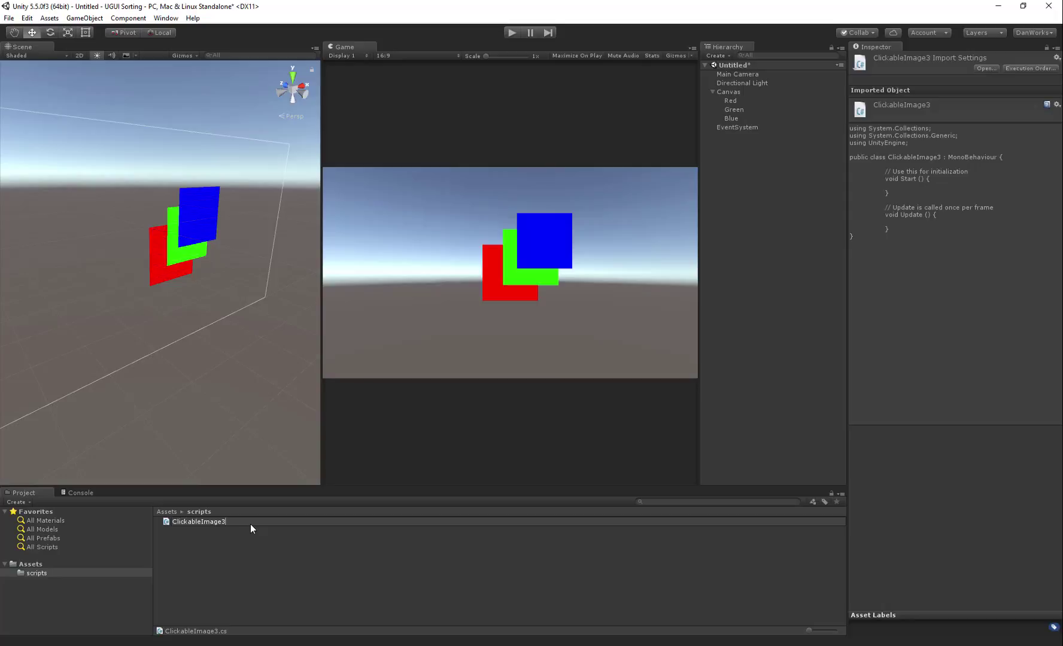
key("Return")
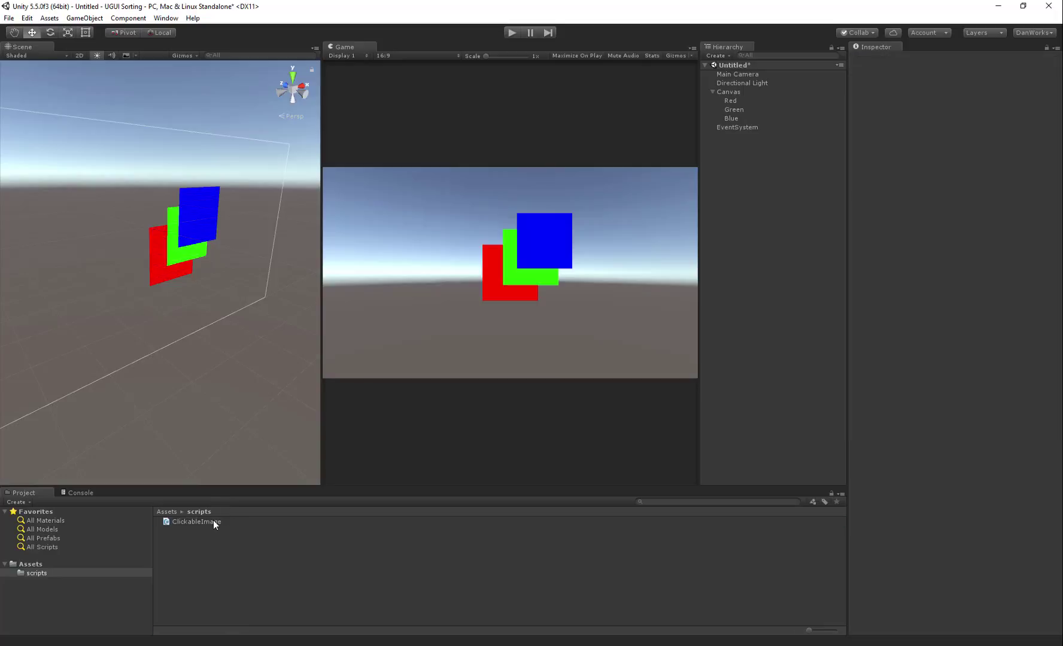
- Open the script in Visual Studio, rename class ClickableImage3 to ClickableImage, and save
double_click(213, 520)
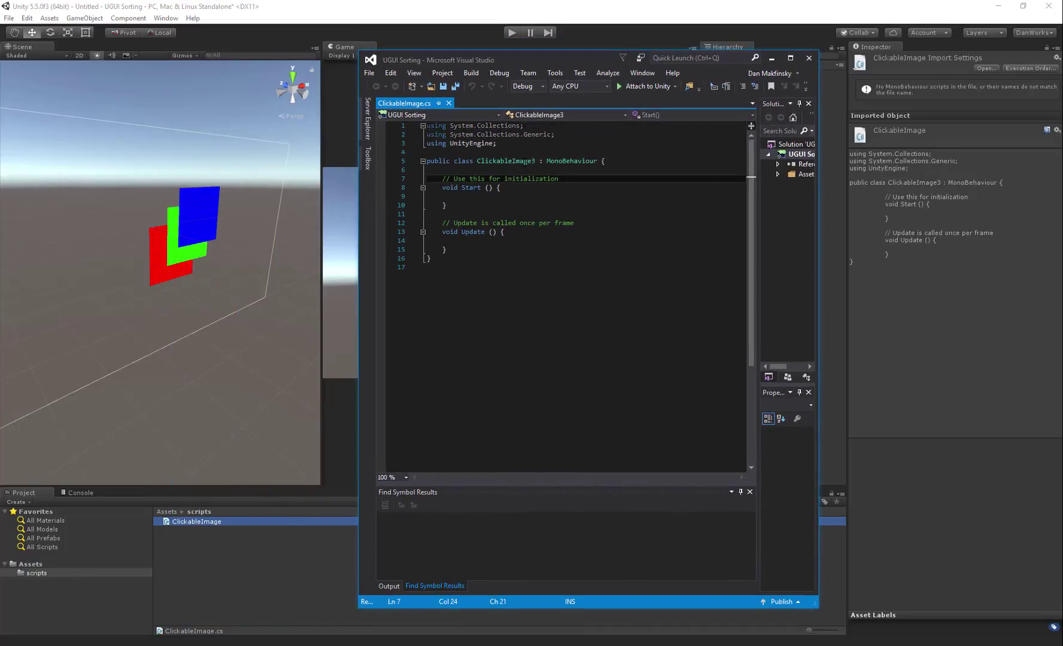
double_click(506, 161)
key("ctrl+r")
key("ctrl+r")
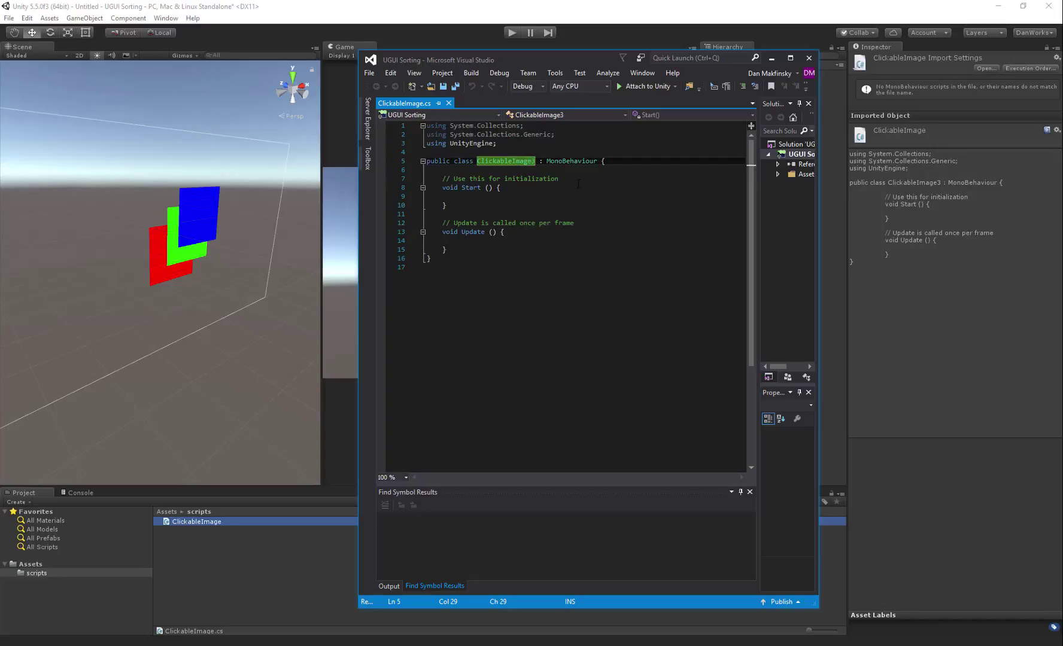
key("BackSpace")
key("Down")
key("ctrl+s")
- Add a using UnityEngine.EventSystems; line below the existing using statements
left_click(448, 205)
left_click(593, 161)
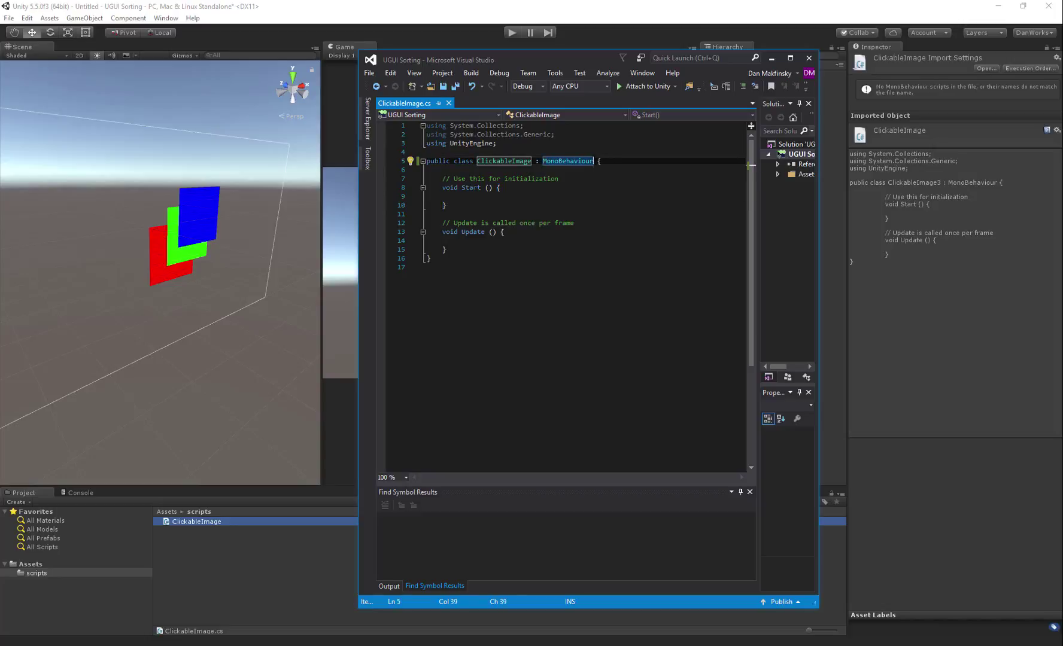
type(",")
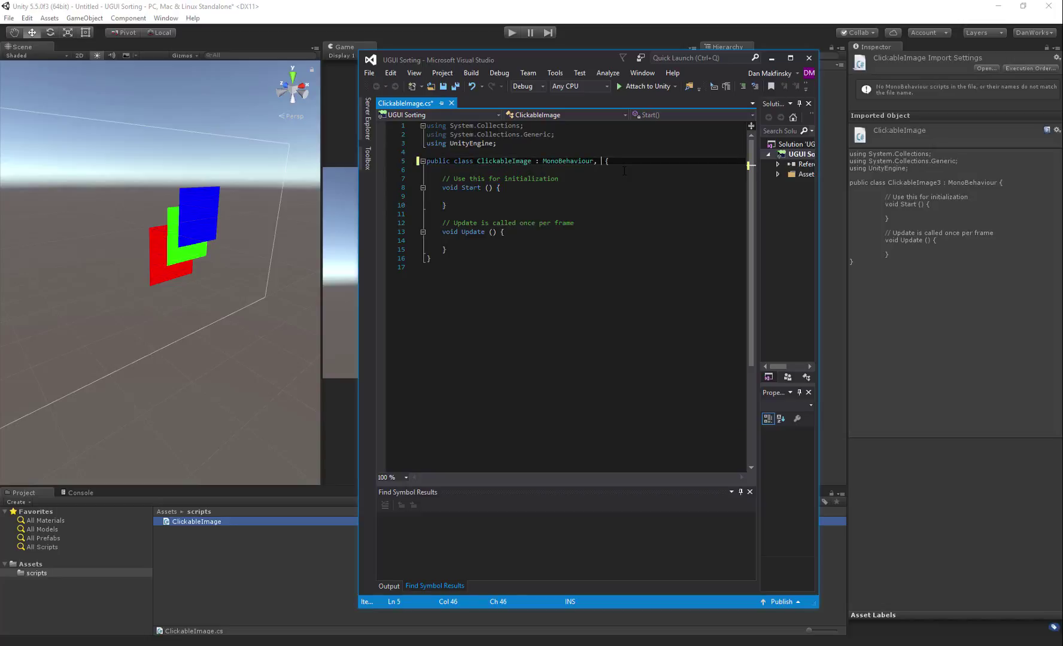
key("BackSpace")
key("BackSpace")
key("Up")
key("Up")
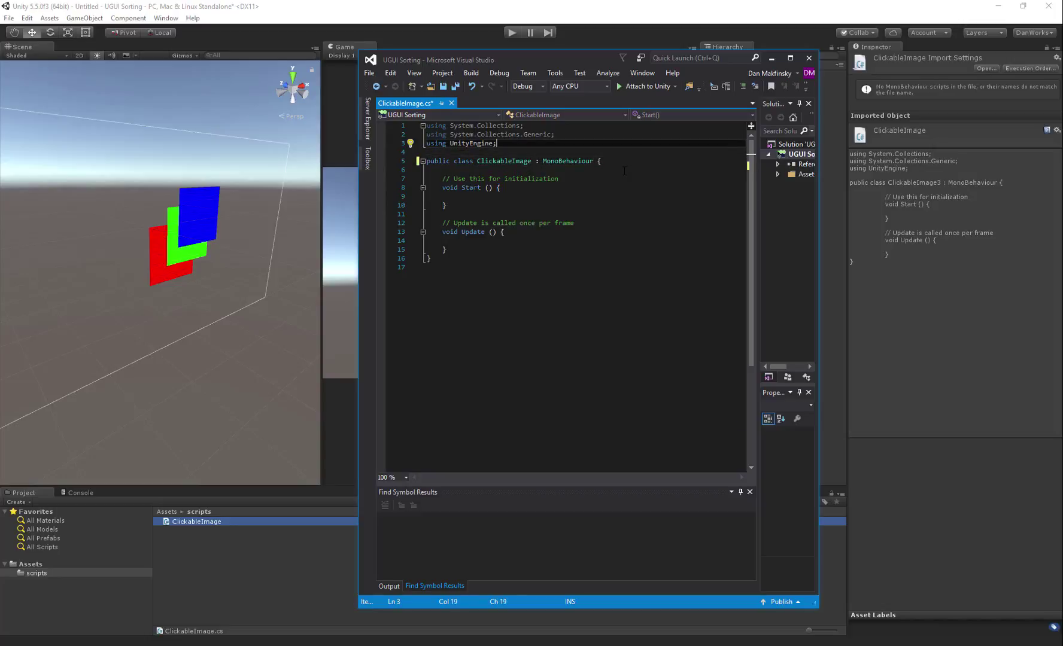
key("Return")
key("Return")
key("Up")
type("using UnityEngine;")
key("Left")
type(".Events")
key("Down")
- Append IPointerDownHandler after MonoBehaviour in the class declaration
key("Tab")
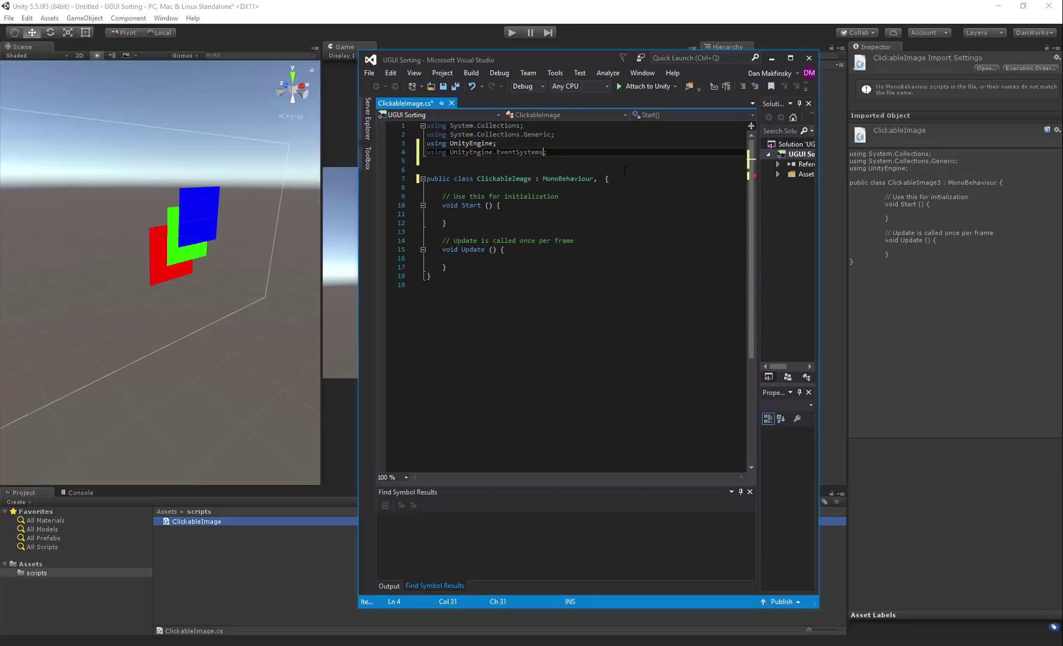
key("Down")
key("Down")
key("Down")
key("End")
key("Left")
key("Left")
type("IPointer")
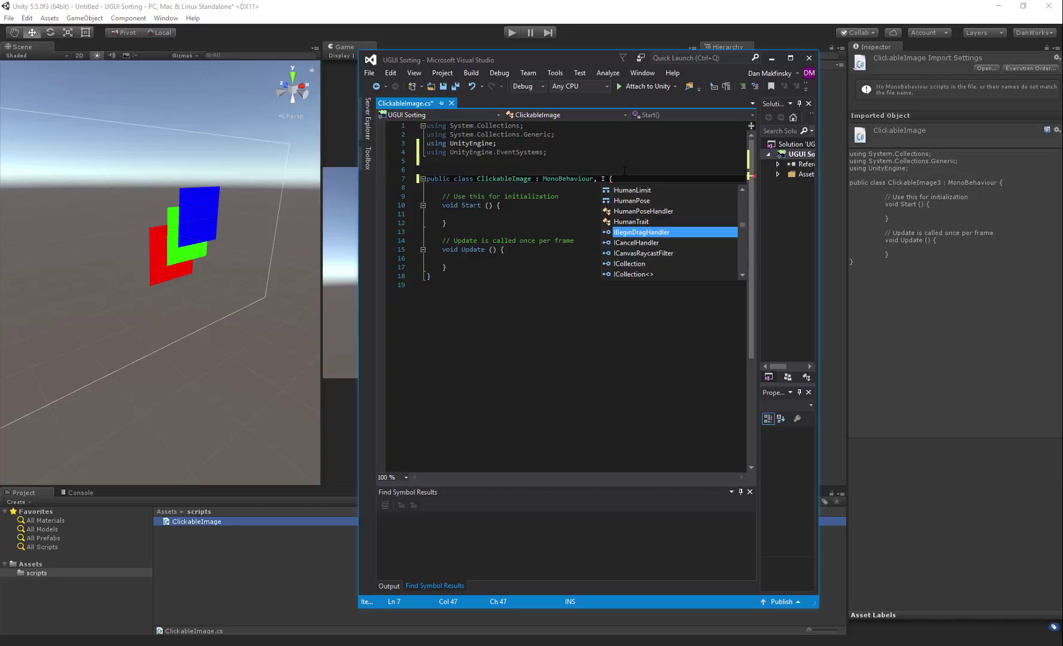
key("Down")
key("Down")
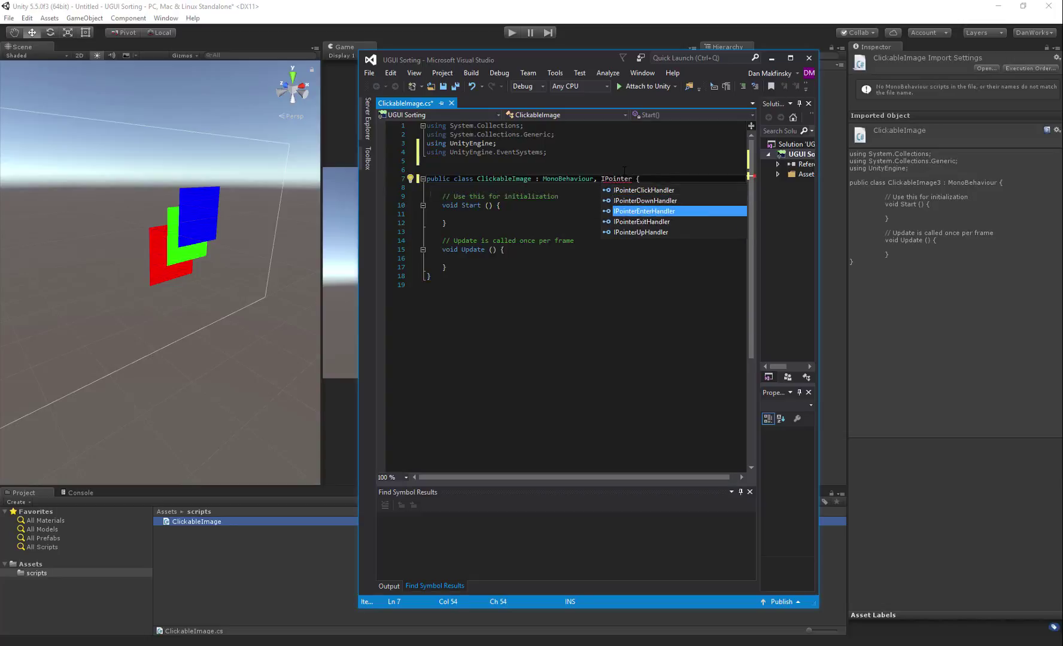
key("Up")
key("Tab")
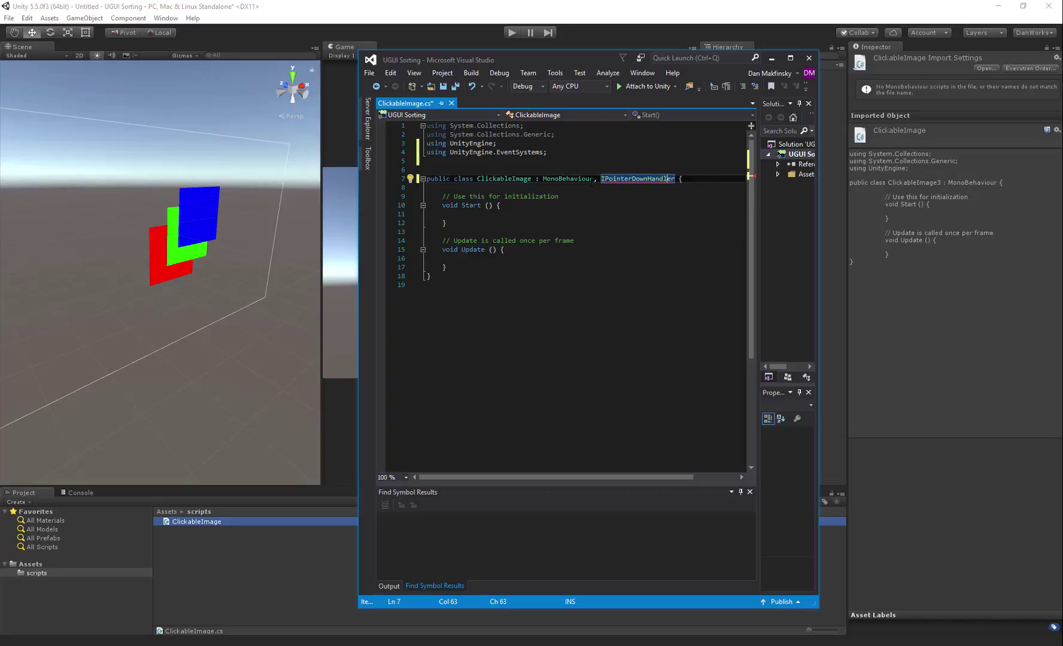
left_click(606, 179)
- Implement the IPointerDownHandler interface with the quick fix to generate an OnPointerDown stub
double_click(606, 179)
mouse_move(666, 179)
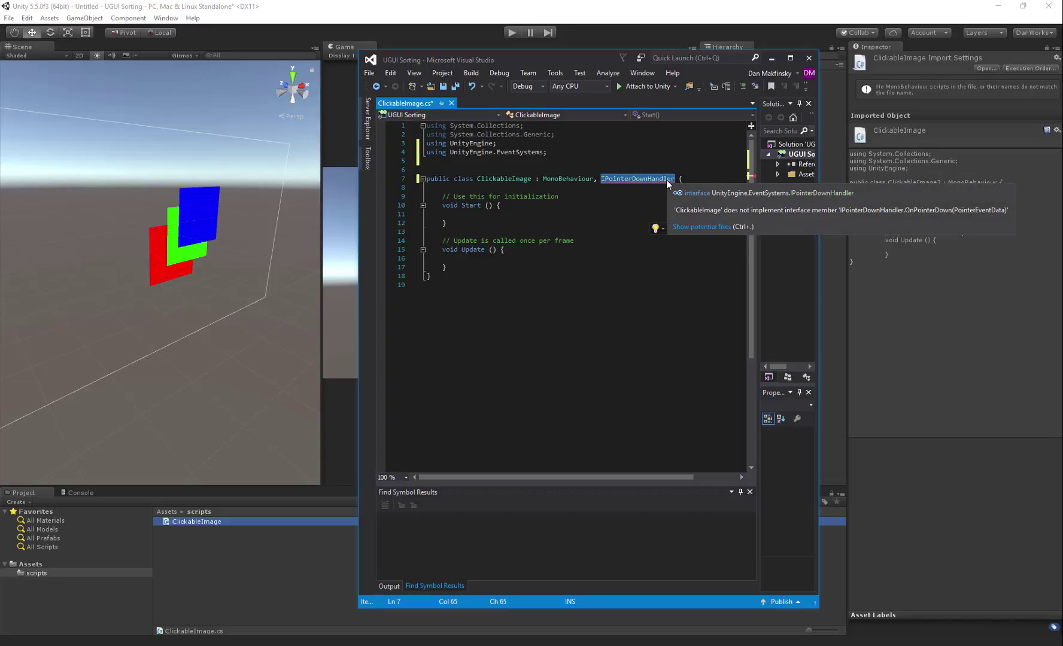
left_click(634, 187)
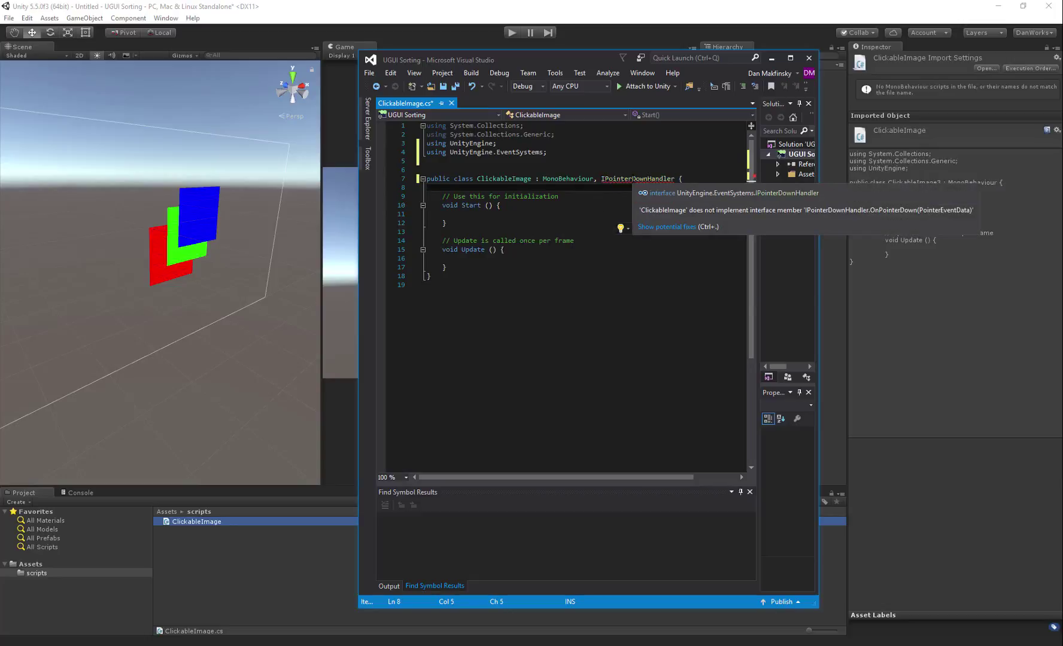
left_click(633, 178)
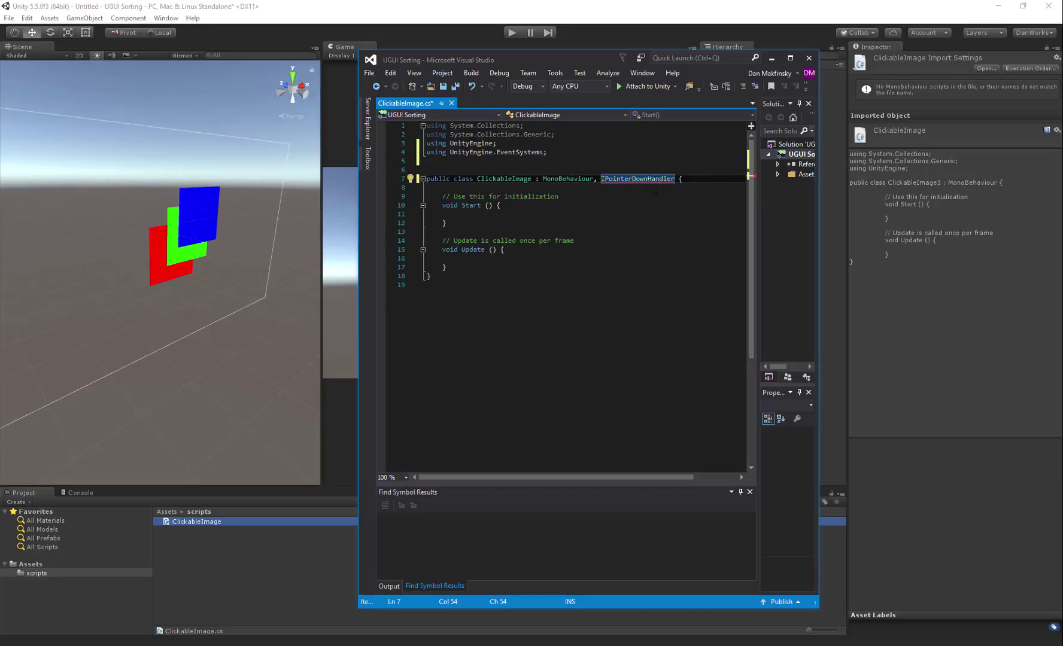
mouse_move(633, 179)
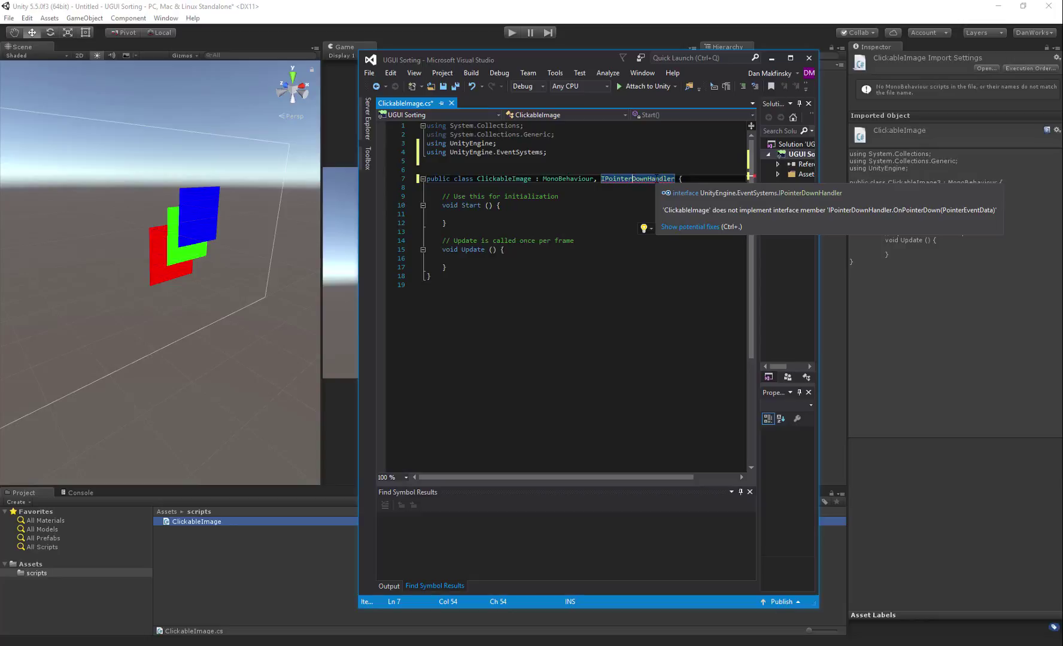
key("ctrl+period")
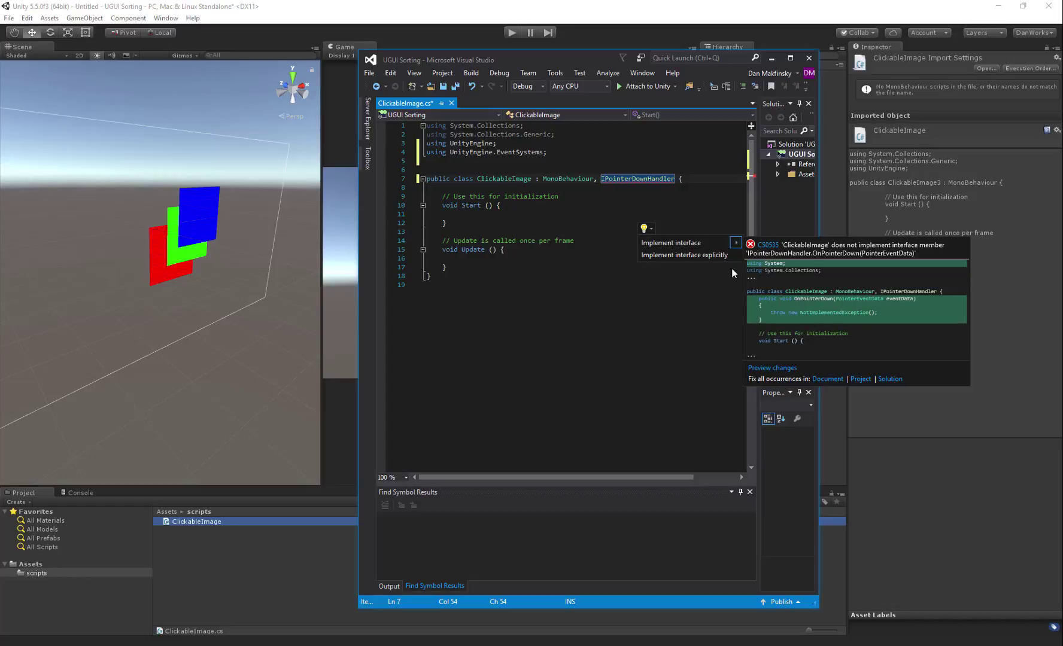
left_click(710, 246)
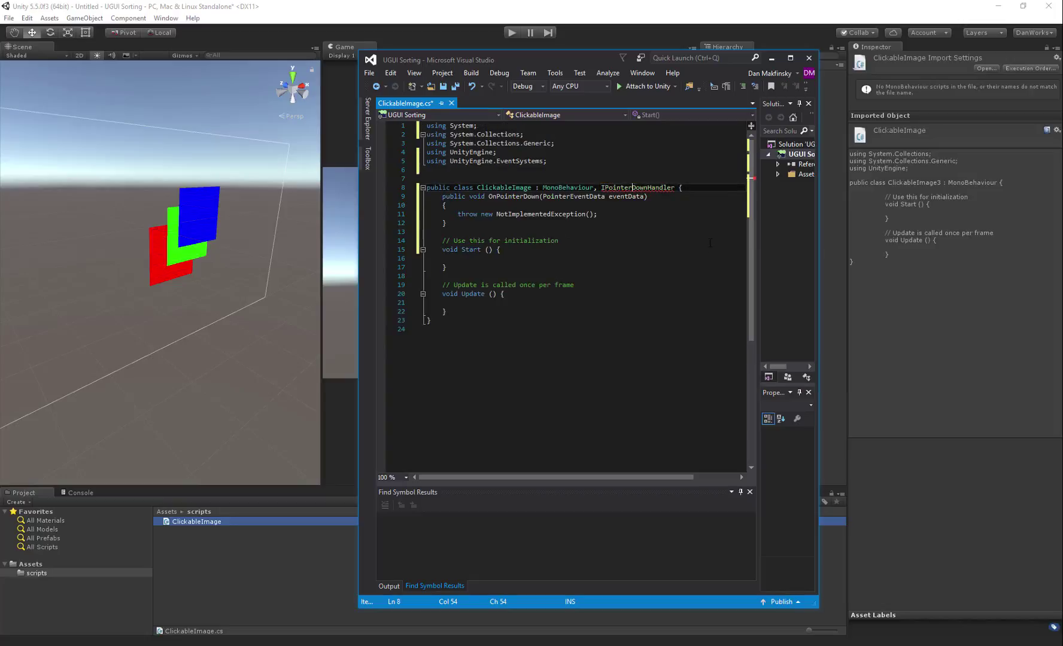
- Insert a blank line above the generated OnPointerDown method and return to Unity
left_click(695, 187)
key("Return")
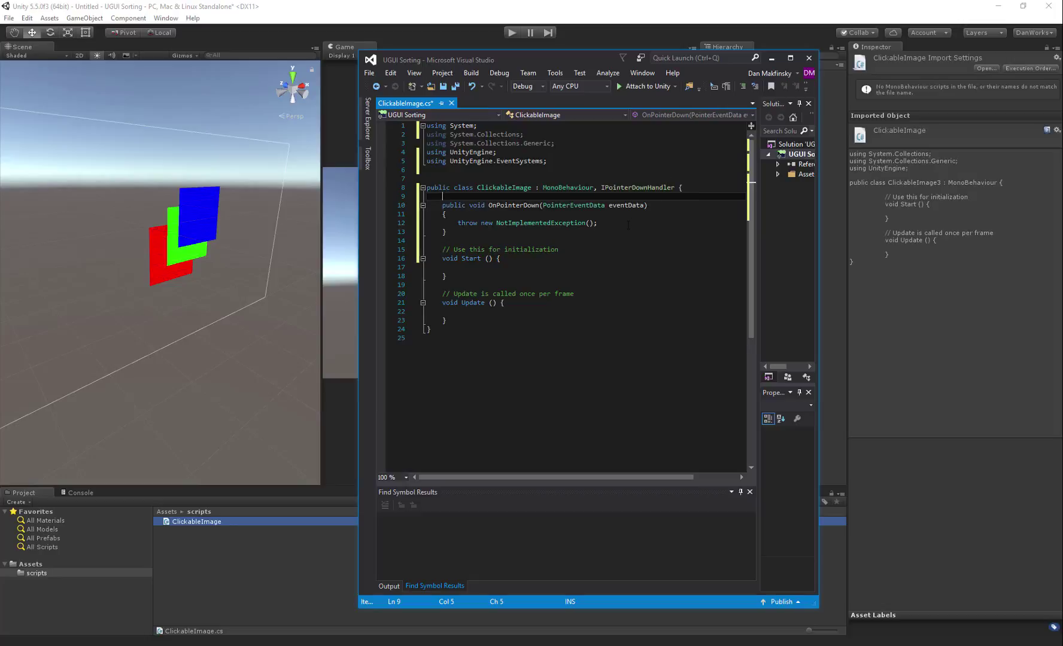
left_click(515, 214)
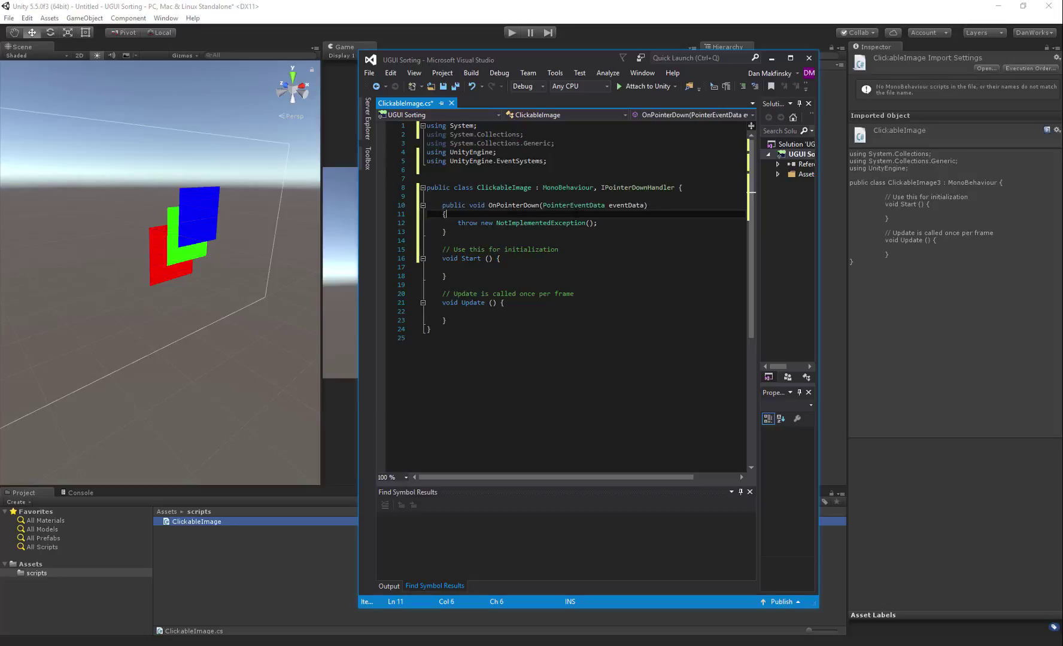
left_click(589, 205)
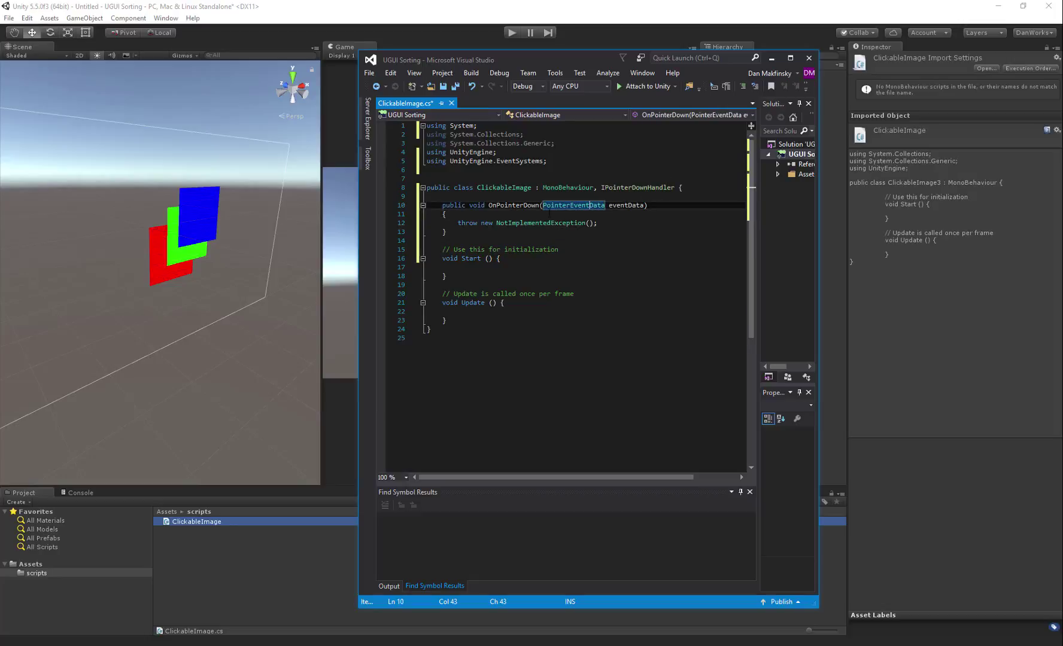
left_click_drag(597, 222, 458, 224)
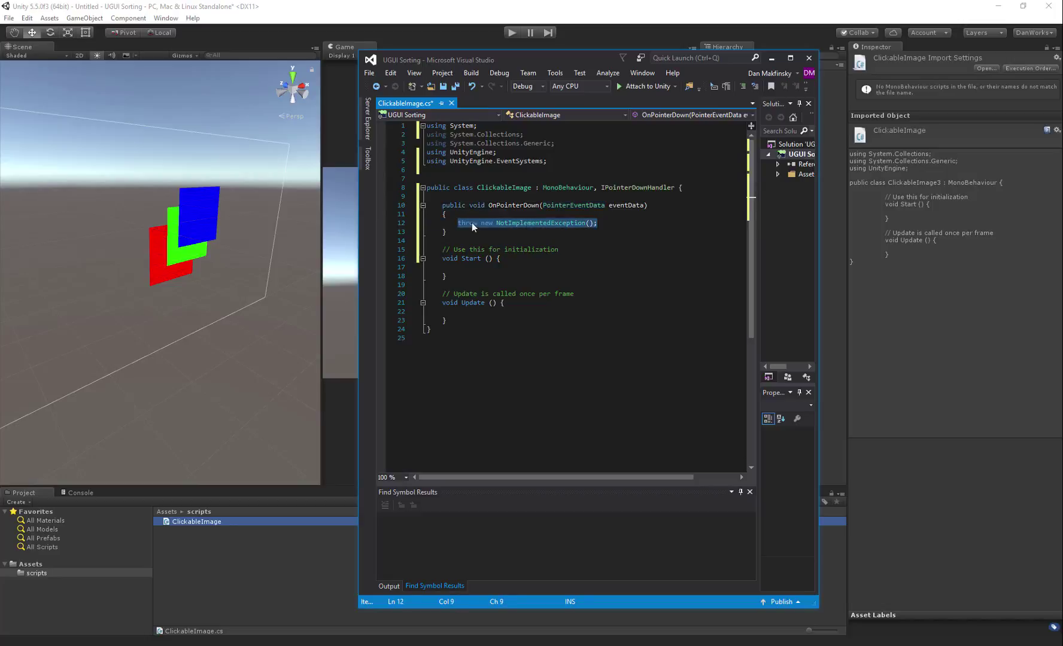
left_click(562, 223)
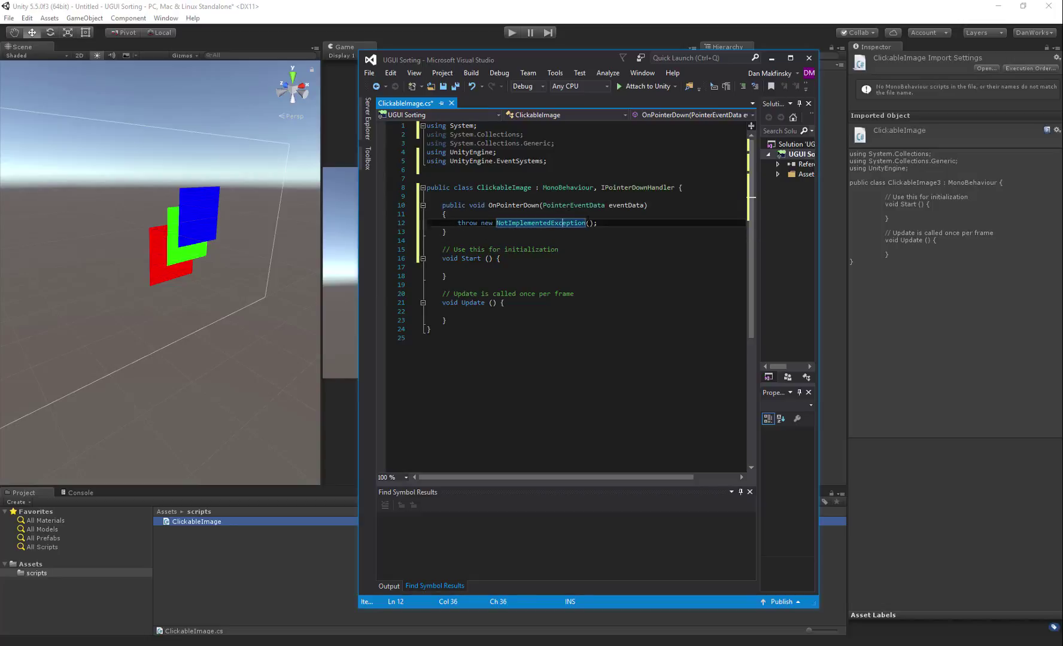
left_click(617, 18)
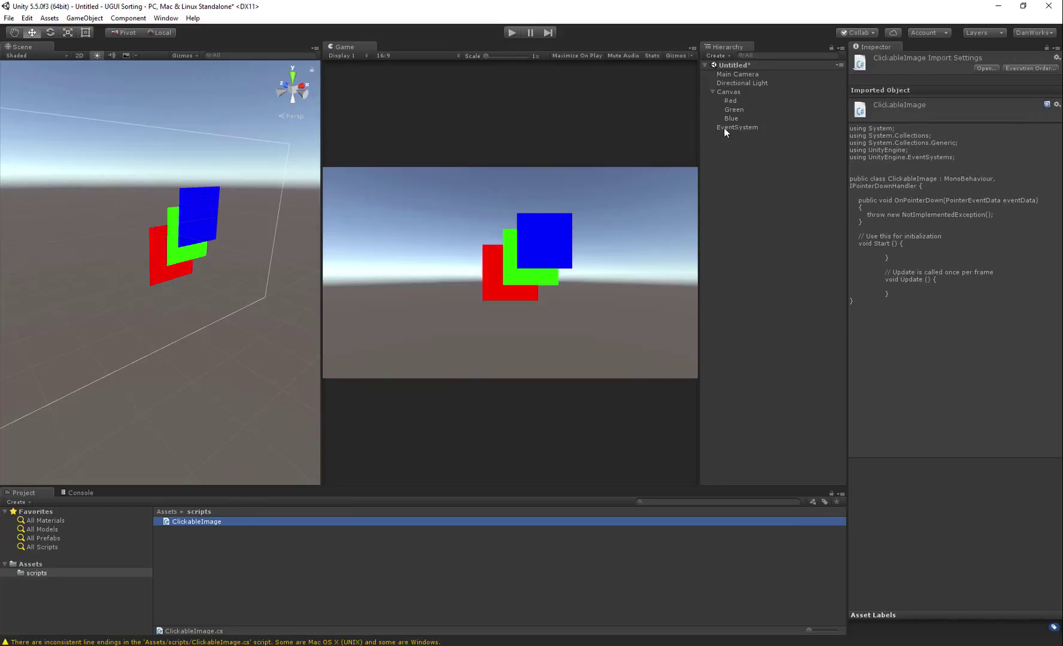
- Attach the ClickableImage script to the Red, Green and Blue images
left_click(740, 103)
left_click(737, 118, "shift")
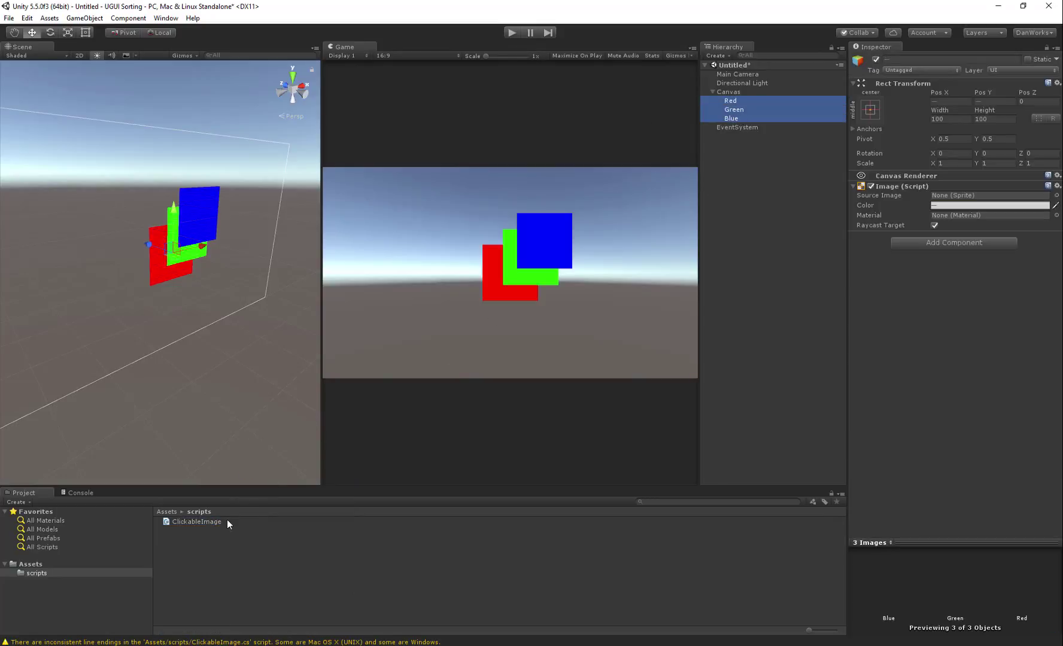
left_click_drag(228, 524, 891, 368)
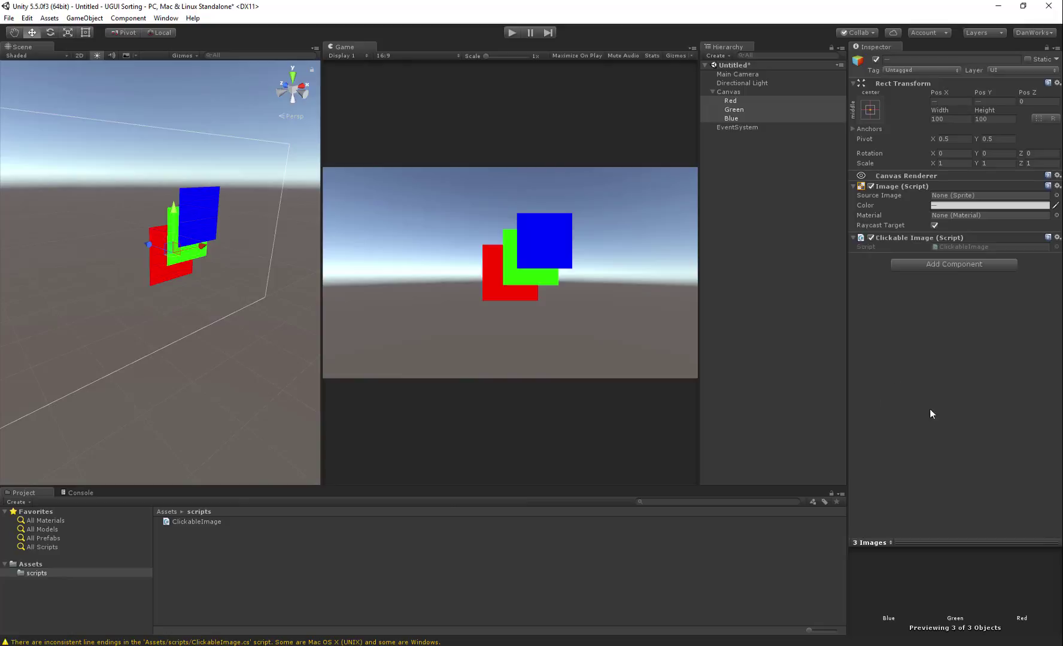
left_click(822, 323)
- Enter Play mode and click the red and blue squares with the Console shown
left_click(512, 32)
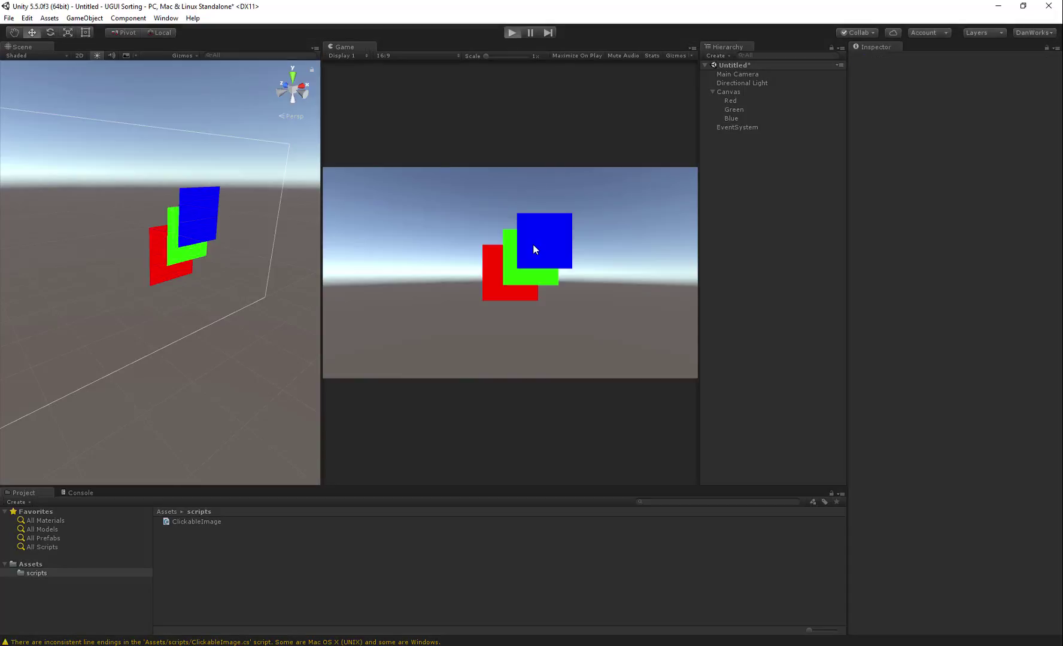
left_click(491, 279)
left_click(73, 491)
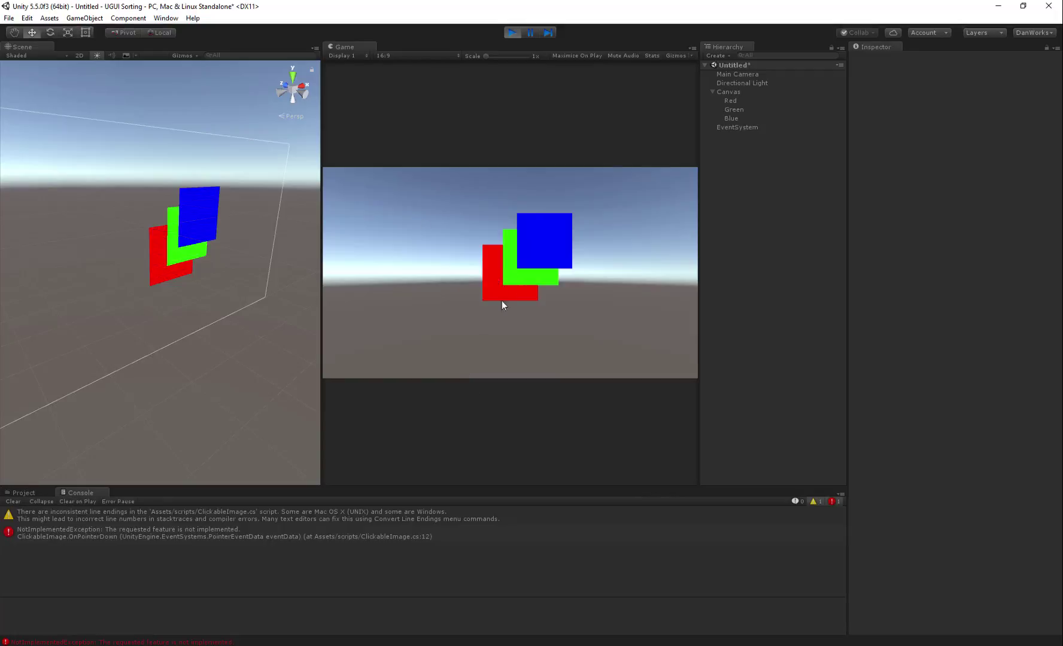
left_click(512, 276)
left_click(557, 239)
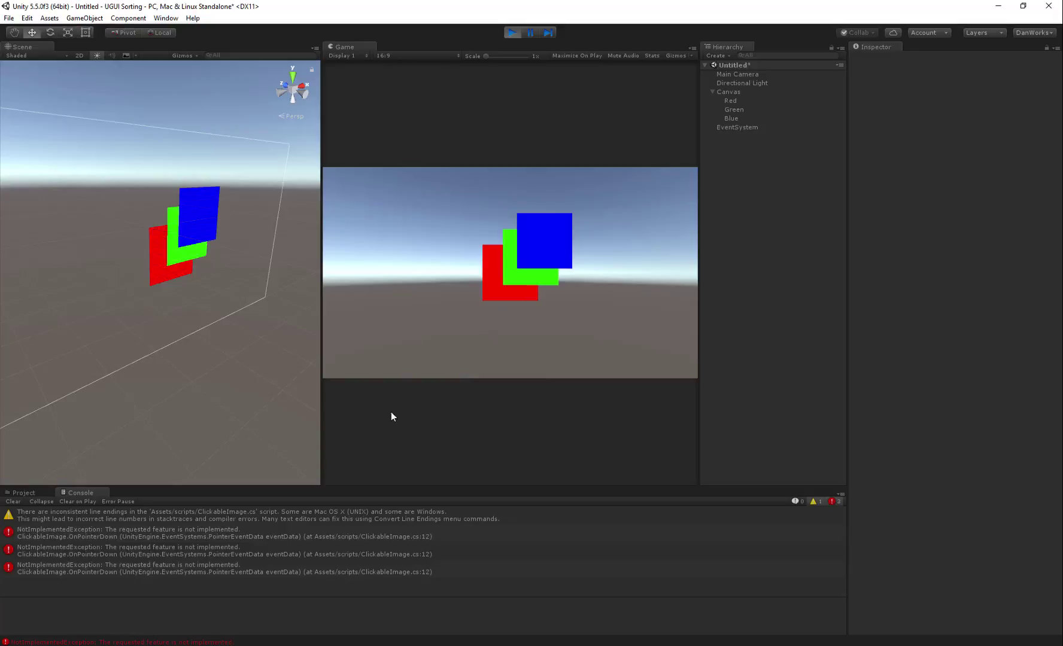
- Inspect the NotImplementedException errors, click more squares, then stop Play mode
left_click(128, 535)
left_click(106, 551)
left_click(99, 566)
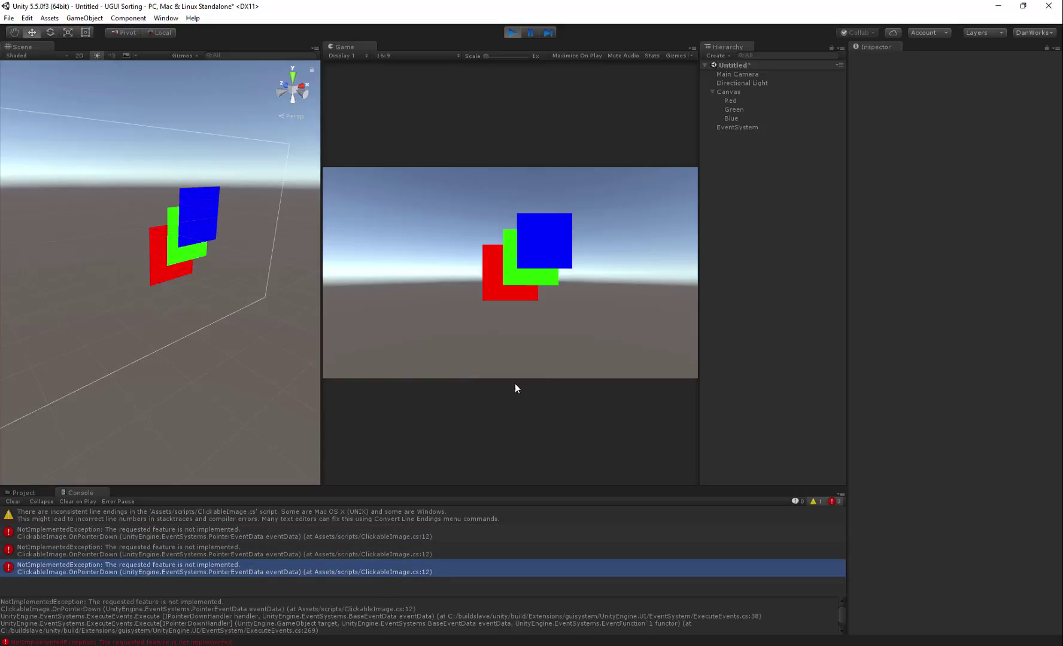
left_click(545, 267)
left_click(526, 276)
left_click(508, 290)
left_click(511, 33)
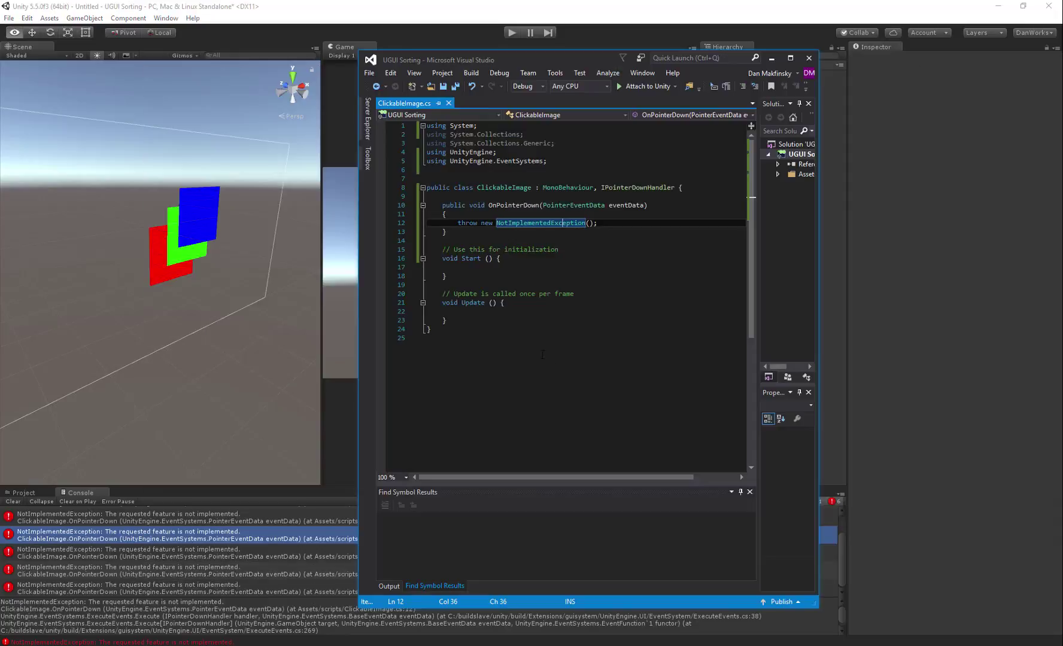
- Replace the throw line with Debug.Log(gameObject.name + " was clicked!") and save the script
key("alt+Tab")
left_click_drag(600, 223, 458, 223)
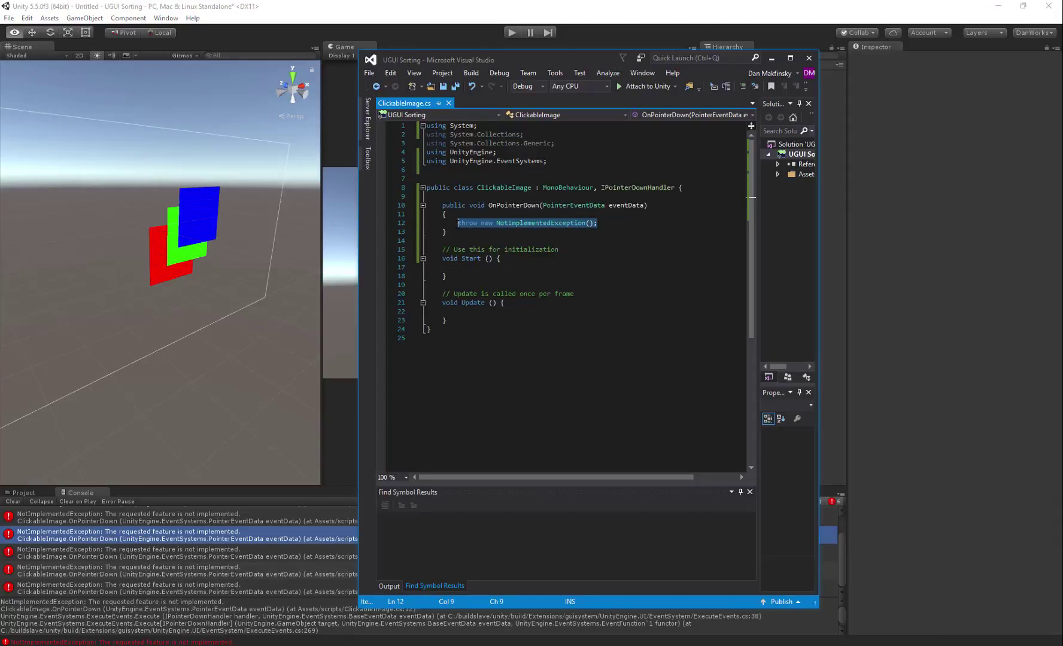
type("Debug.Log(")
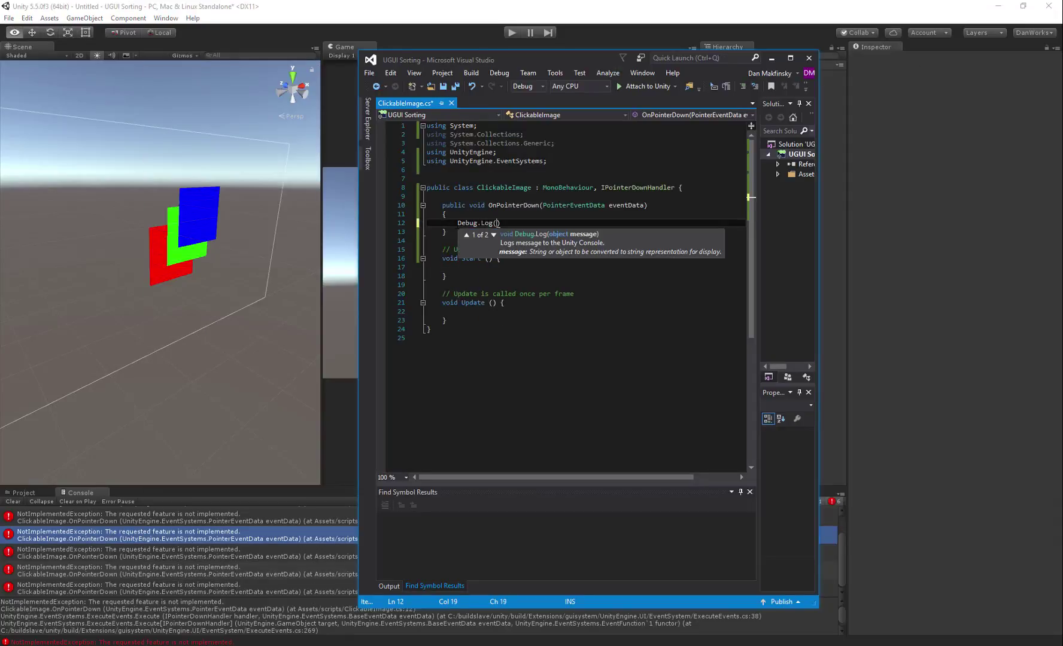
key("ctrl+space")
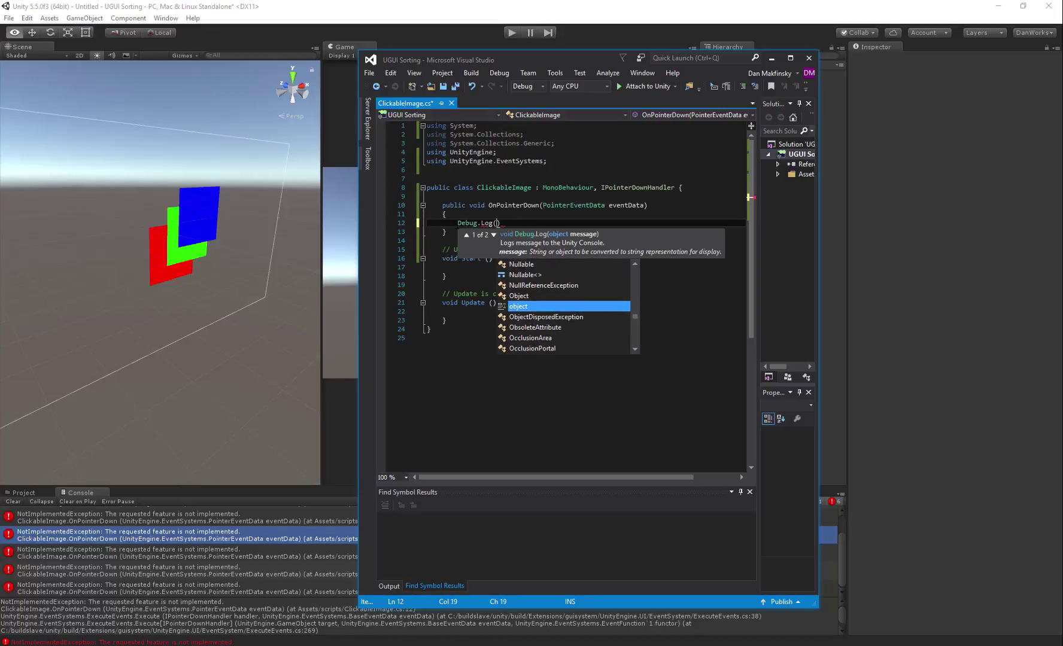
type("gameObject.name")
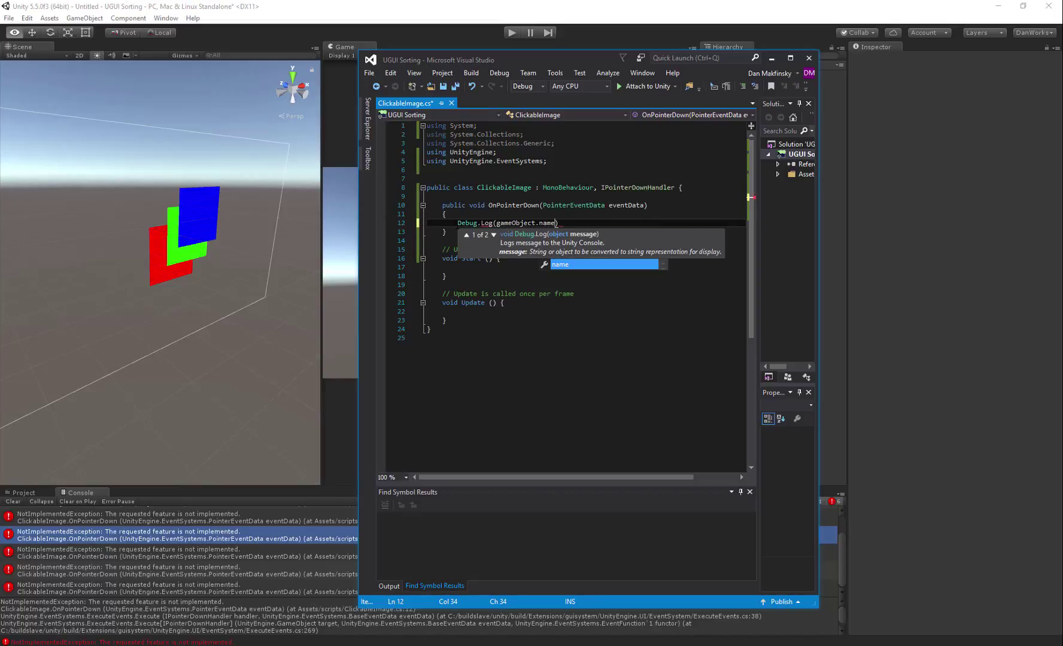
type(" + ")
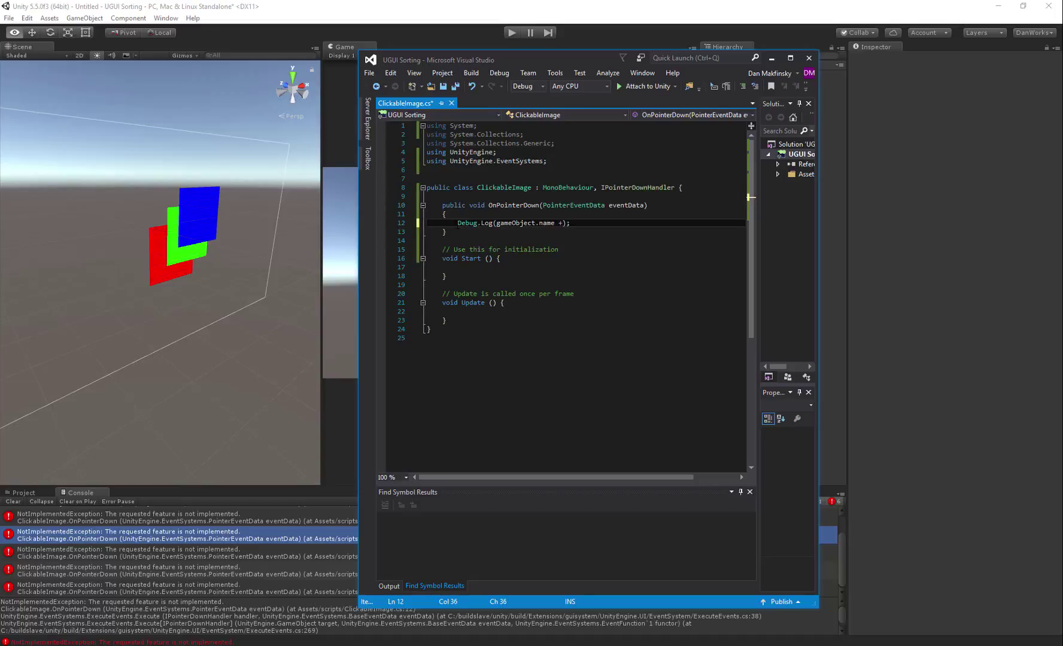
type("\" was clicked!\")")
key("BackSpace")
key("BackSpace")
key("ctrl+s")
- Run the scene in Play mode and toggle the Console's info message filter
left_click(560, 7)
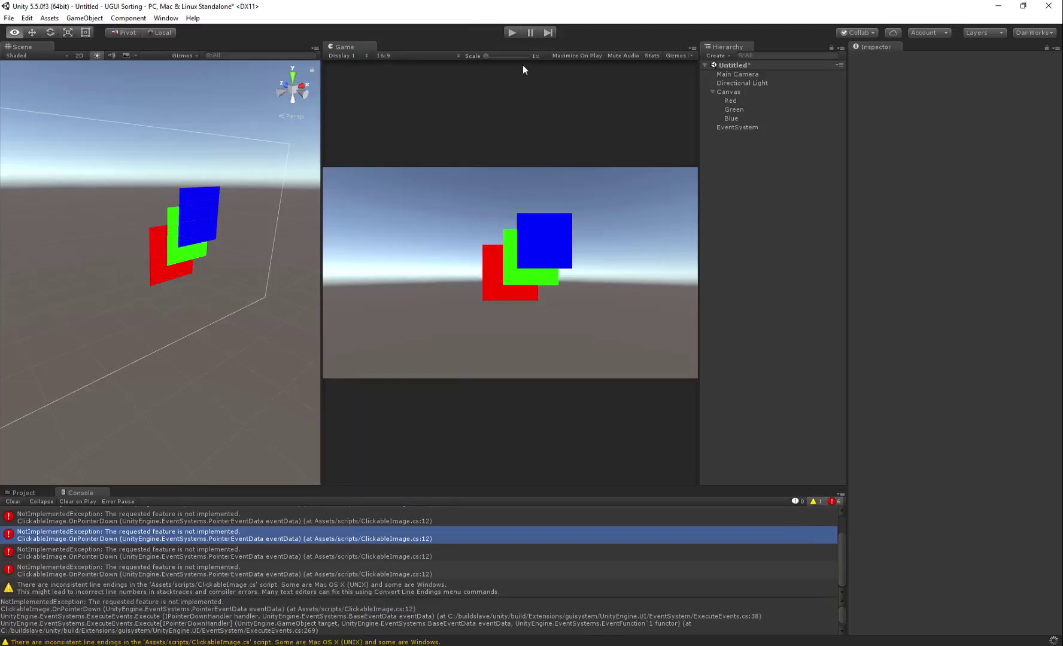
left_click(511, 33)
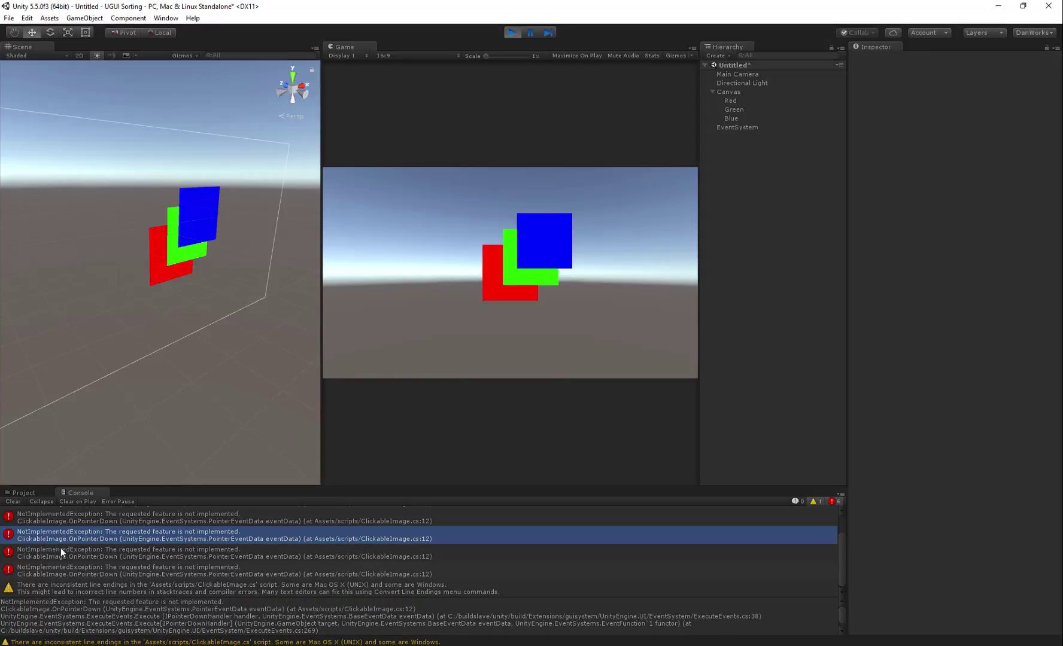
left_click(504, 31)
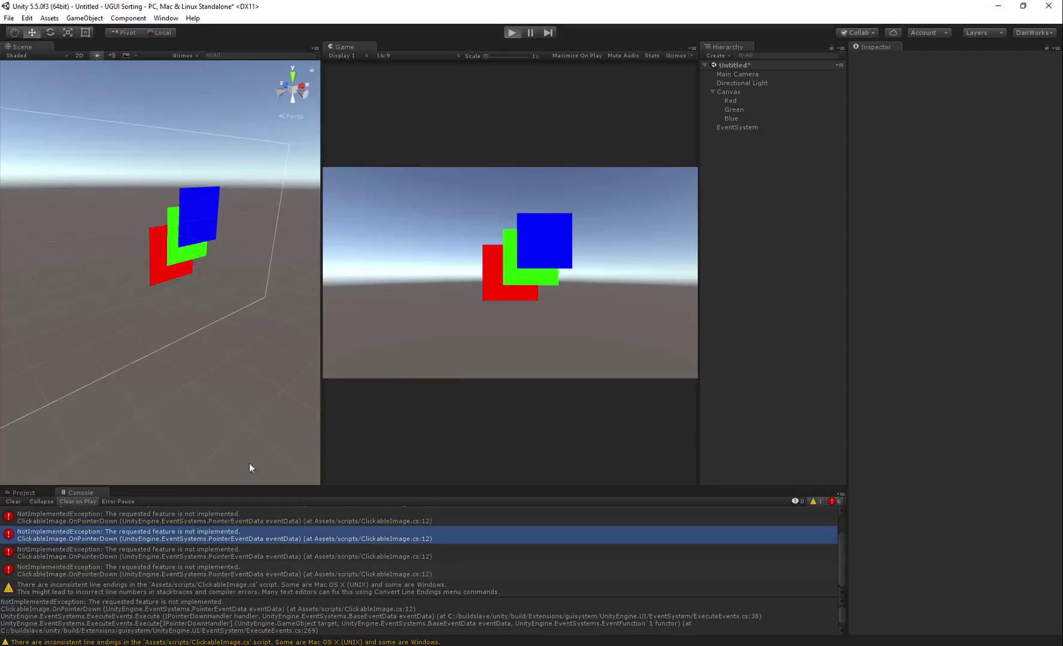
key("ctrl+p")
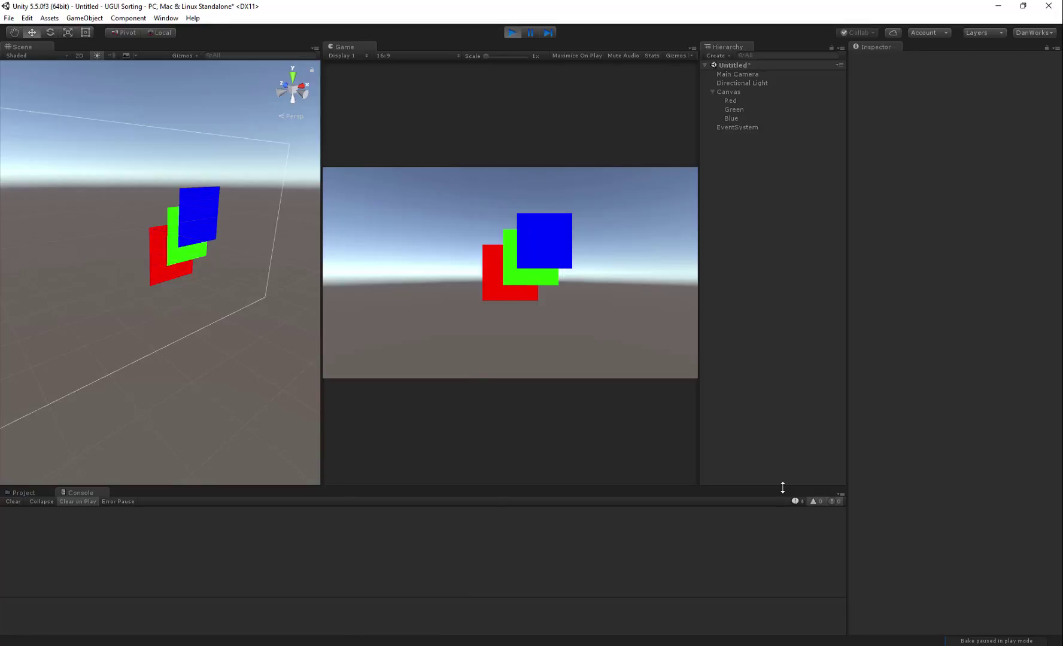
left_click(798, 504)
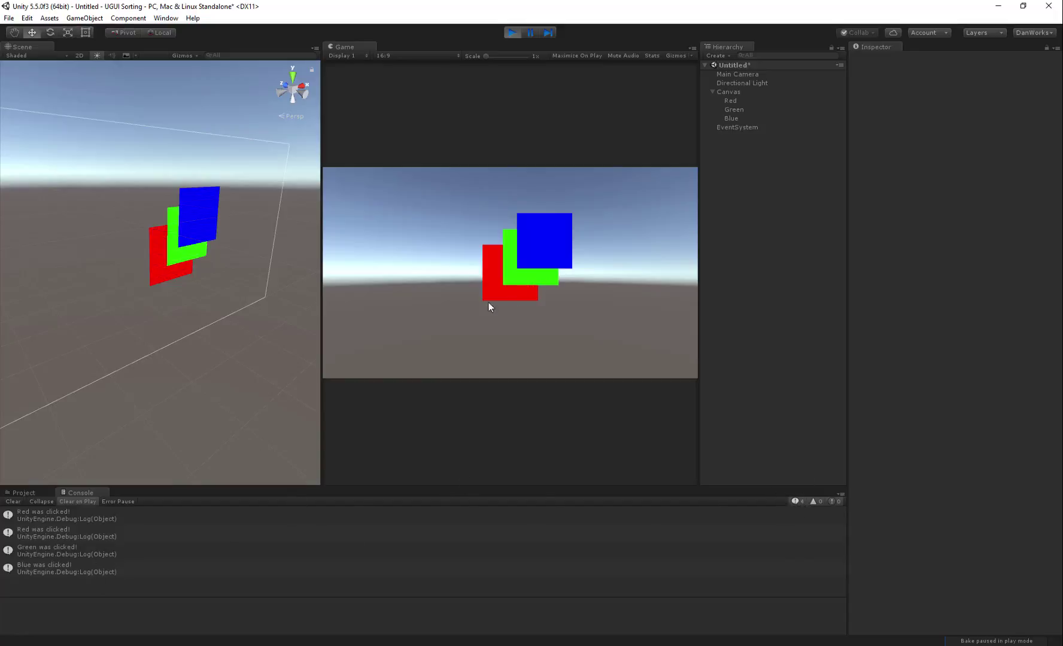
left_click(794, 502)
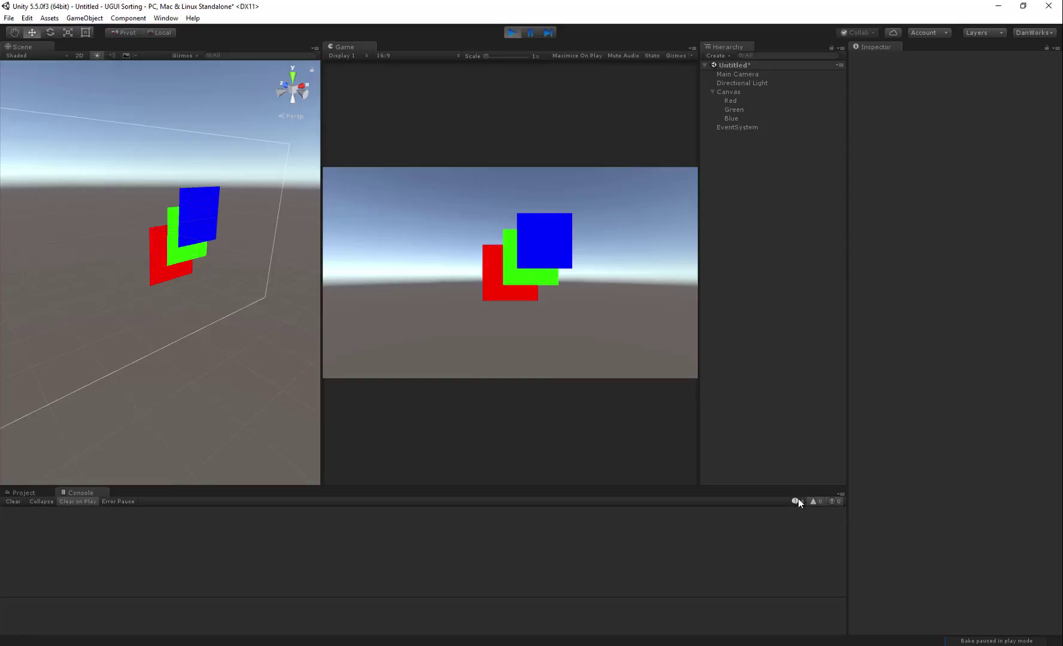
left_click(798, 501)
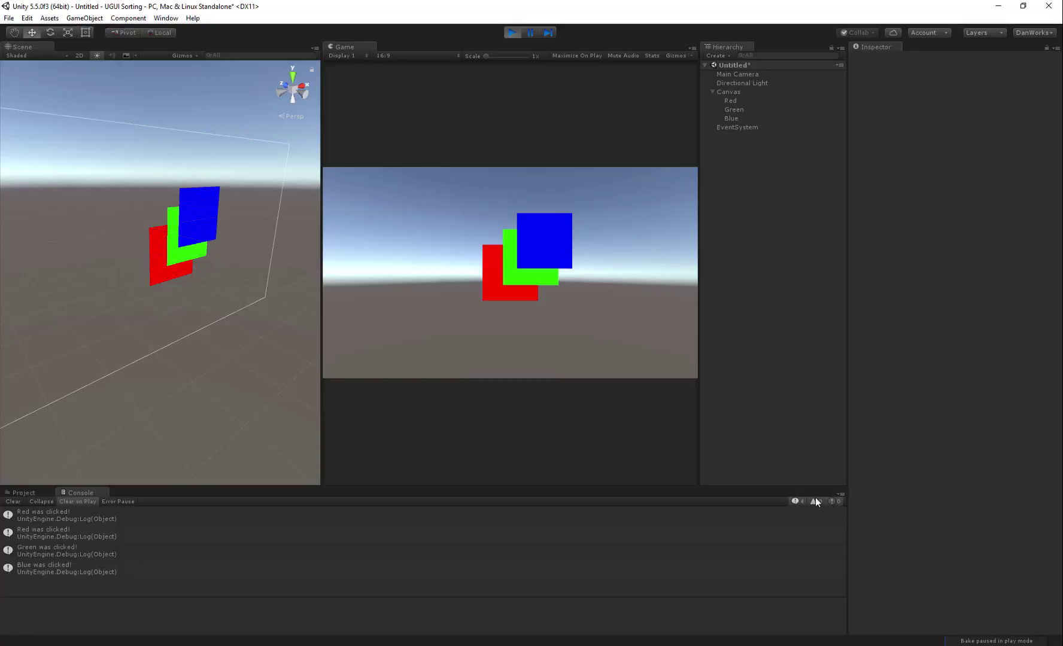
left_click(795, 502)
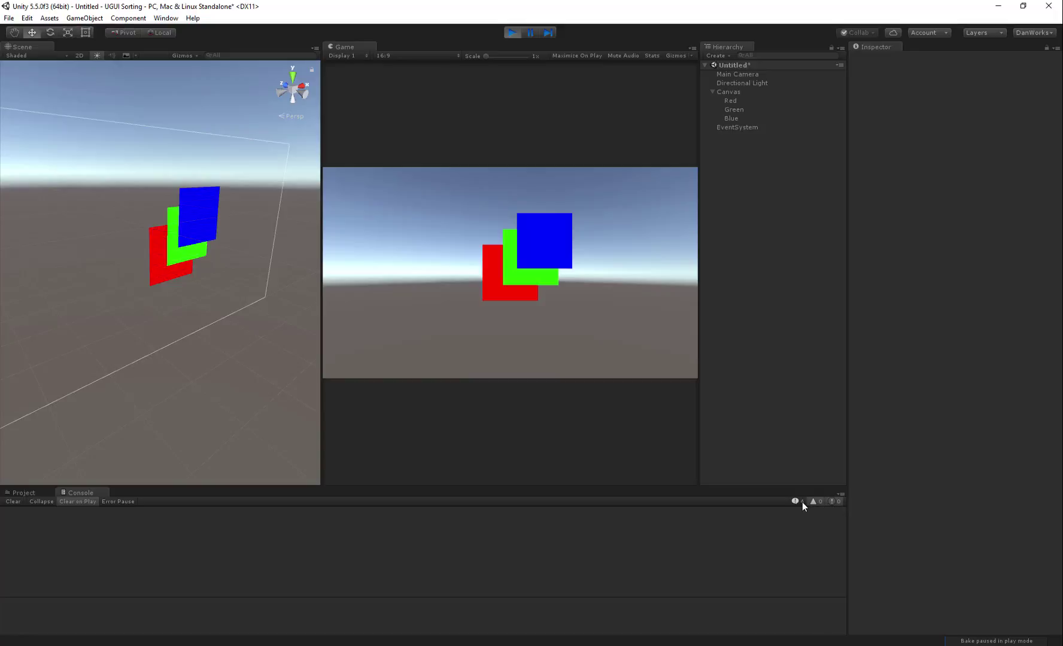
left_click(799, 501)
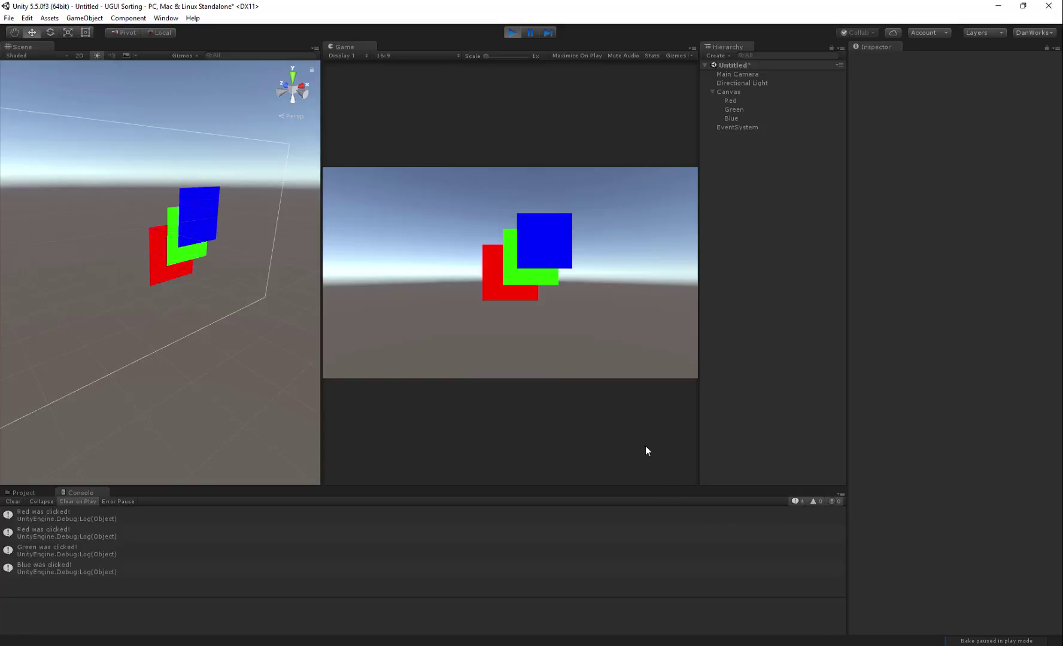
- Inspect the Red, Green and Blue 'was clicked!' messages, click the squares again, and stop Play
left_click(43, 517)
left_click(41, 531)
left_click(30, 551)
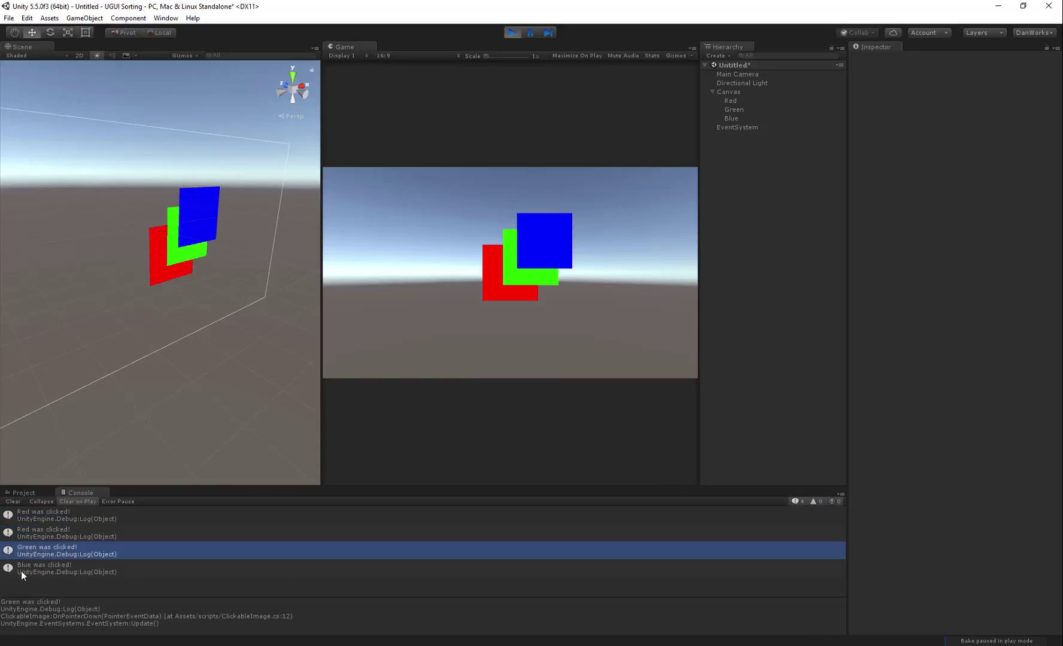
left_click(25, 570)
left_click(534, 256)
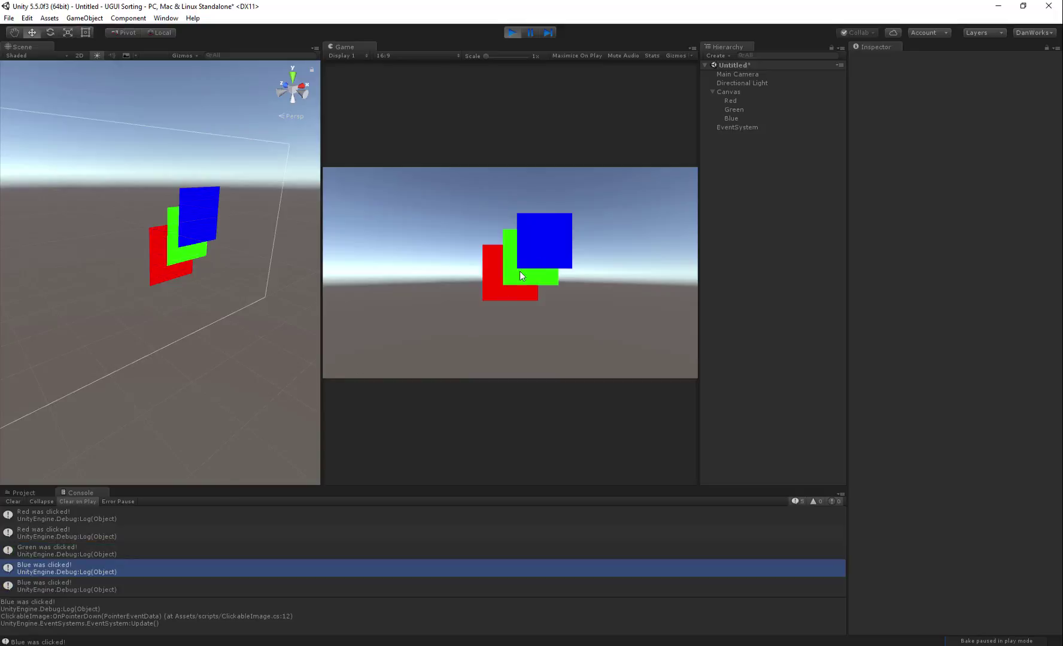
left_click(520, 275)
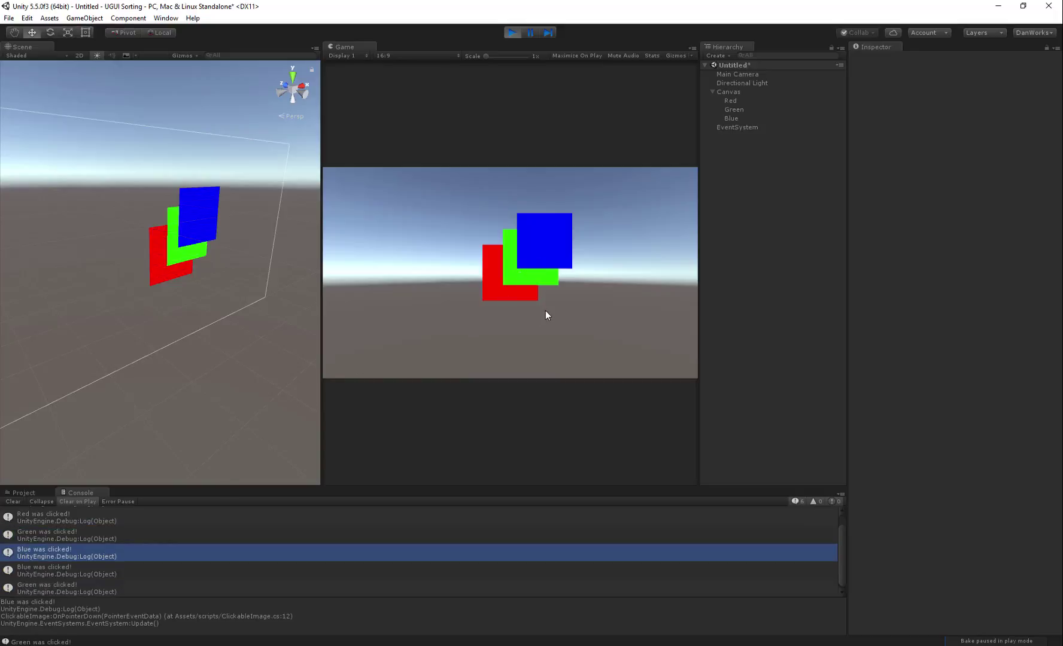
left_click(503, 294)
left_click(509, 33)
- Add an empty line 13 below the Debug.Log call in OnPointerDown
key("alt+Tab")
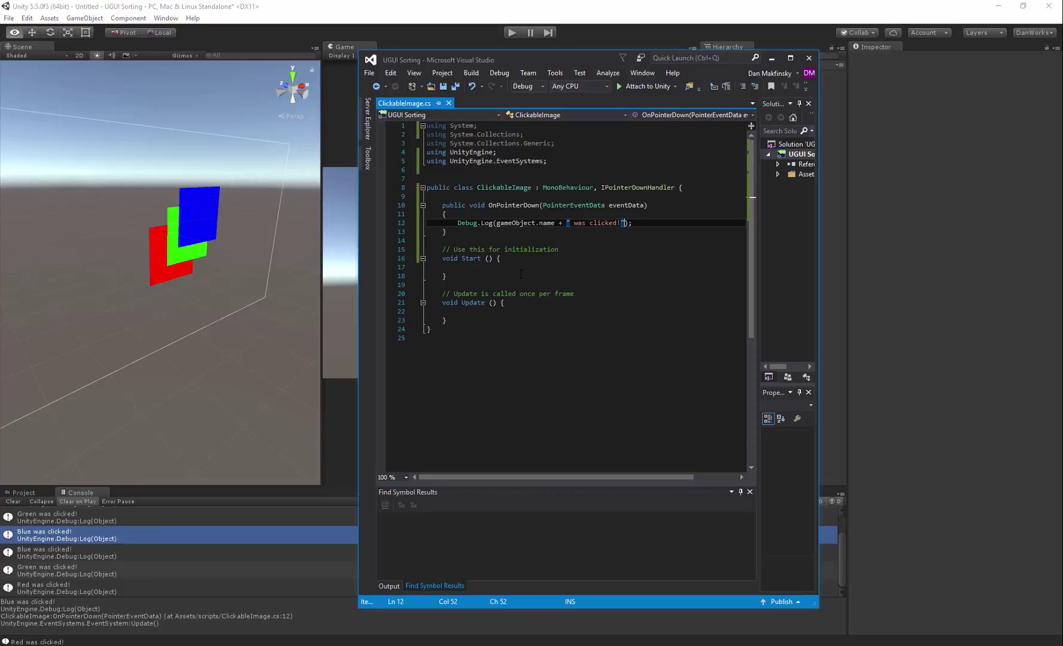
left_click(629, 223)
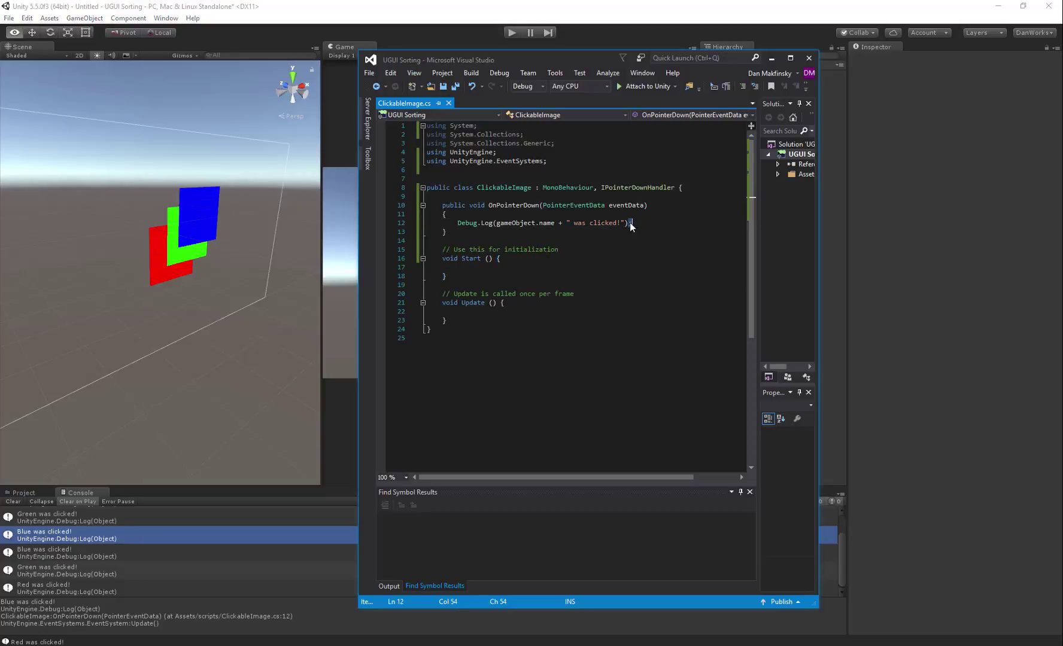
key("End")
key("Return")
type("transform")
key("BackSpace")
key("BackSpace")
key("BackSpace")
key("BackSpace")
key("BackSpace")
key("BackSpace")
key("BackSpace")
key("BackSpace")
key("BackSpace")
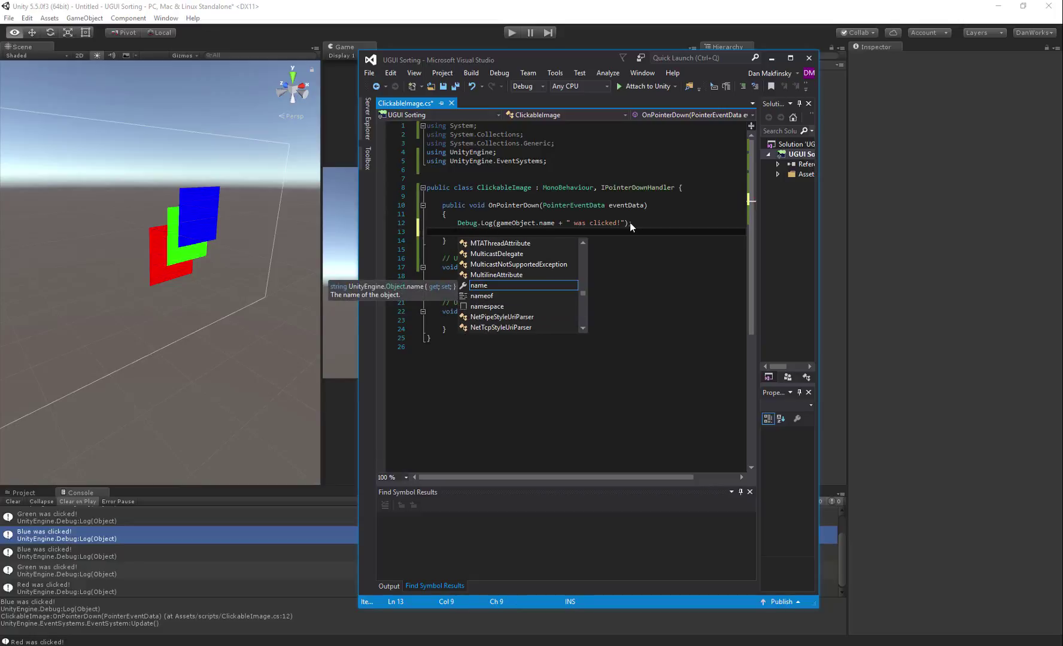
- Select the Red image and review its Rect Transform anchors and Anchor Presets without changes
left_click(682, 46)
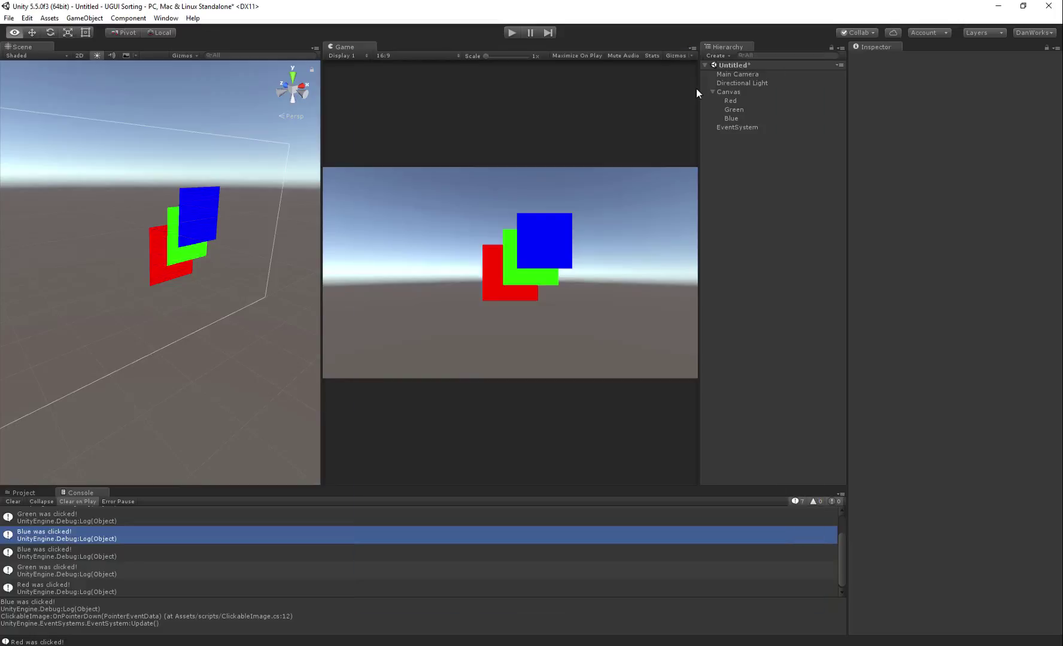
left_click(729, 100)
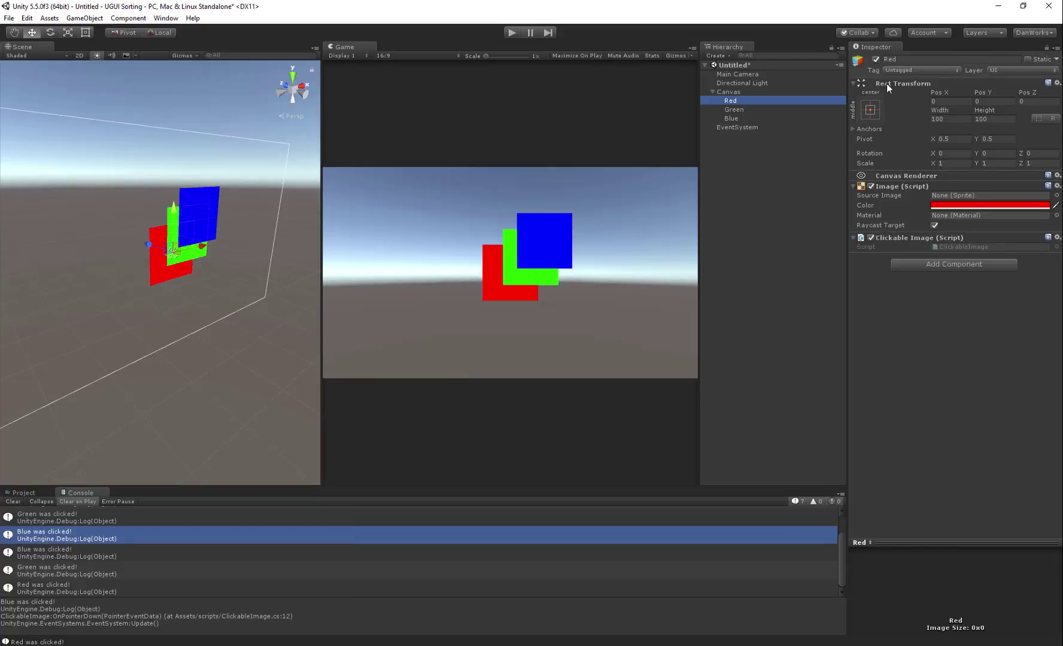
left_click(735, 83)
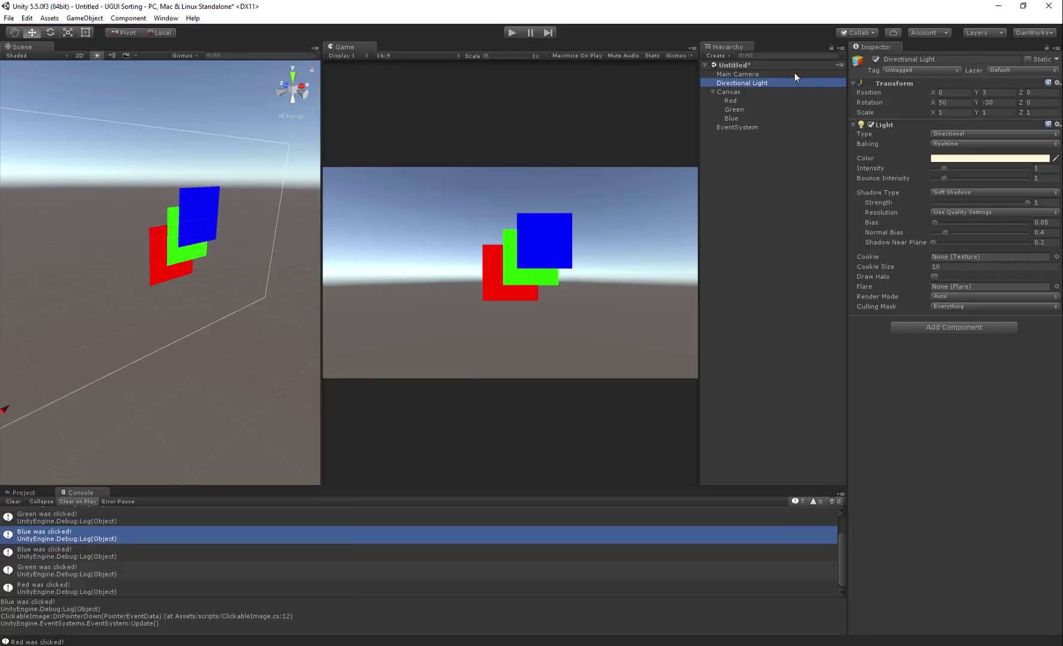
left_click(743, 100)
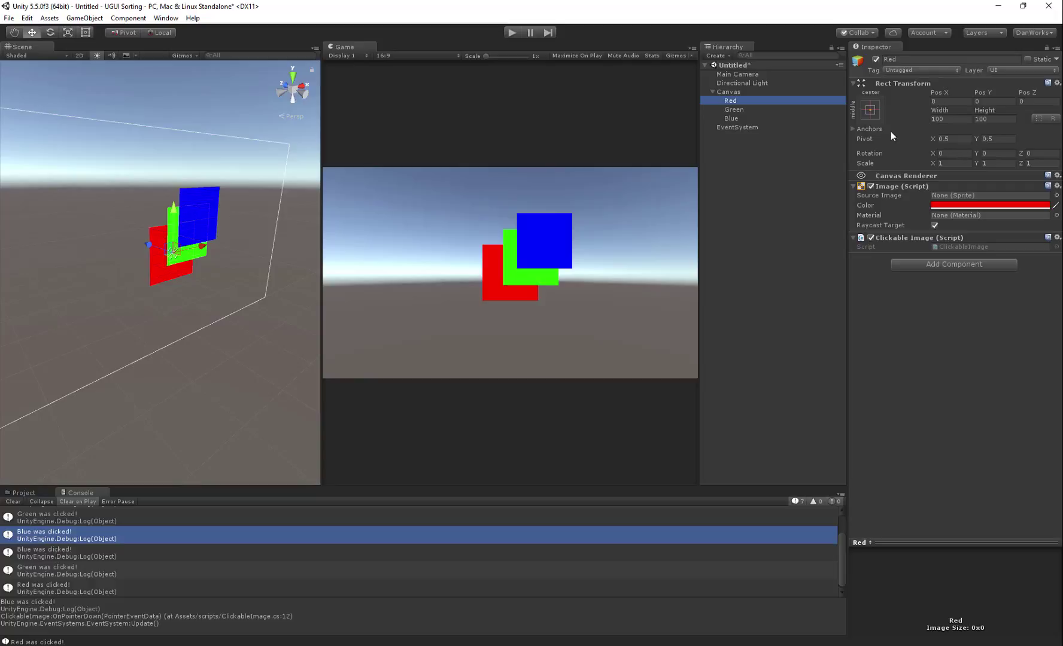
left_click(853, 129)
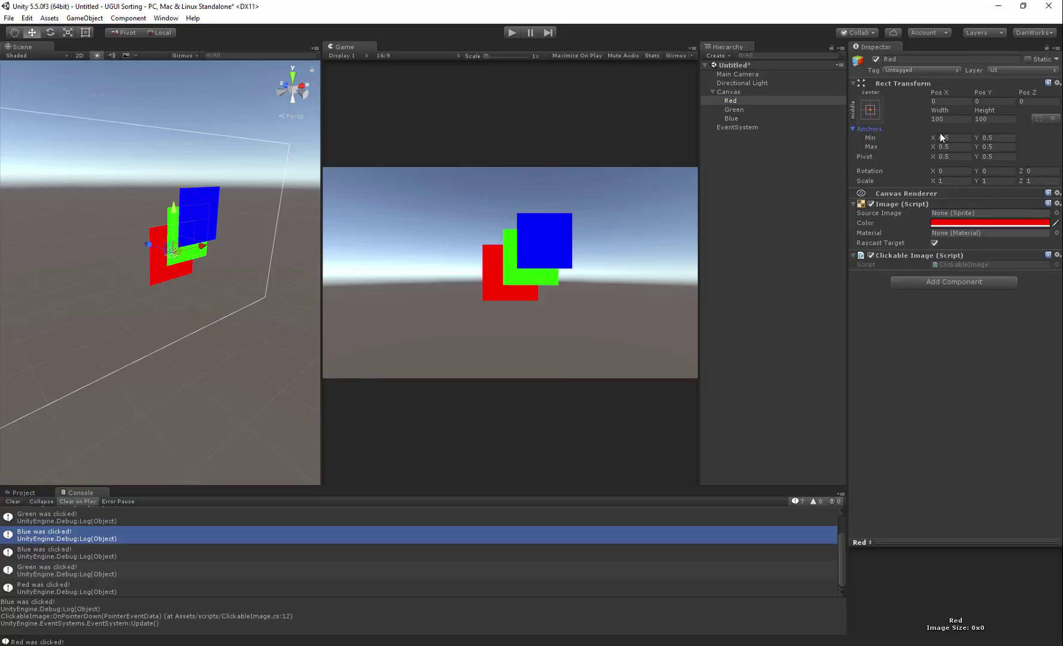
left_click(871, 109)
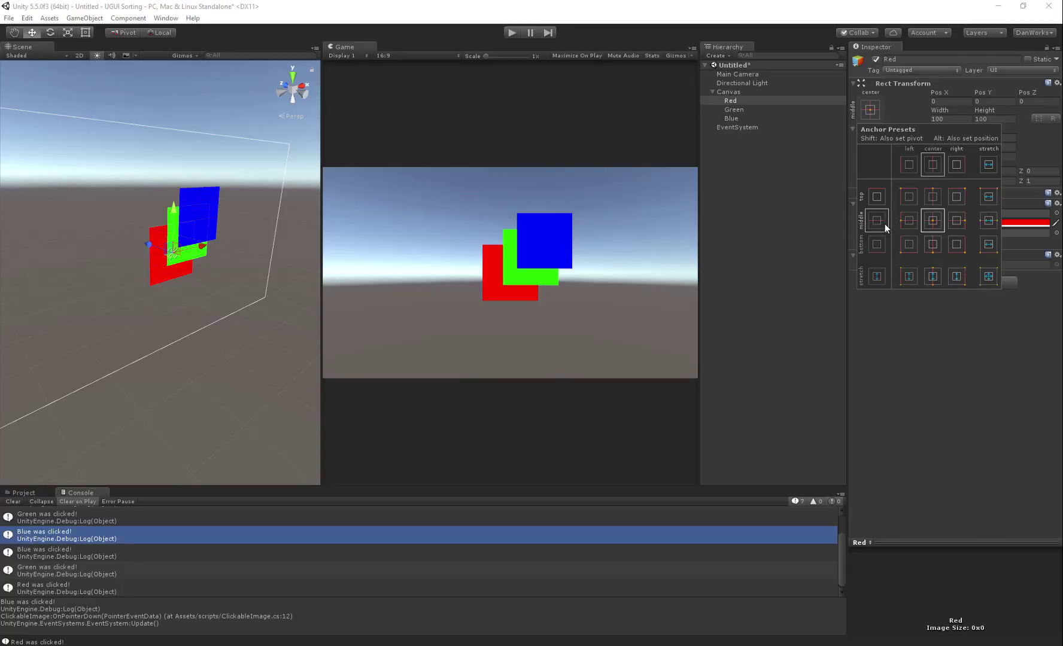
left_click(966, 321)
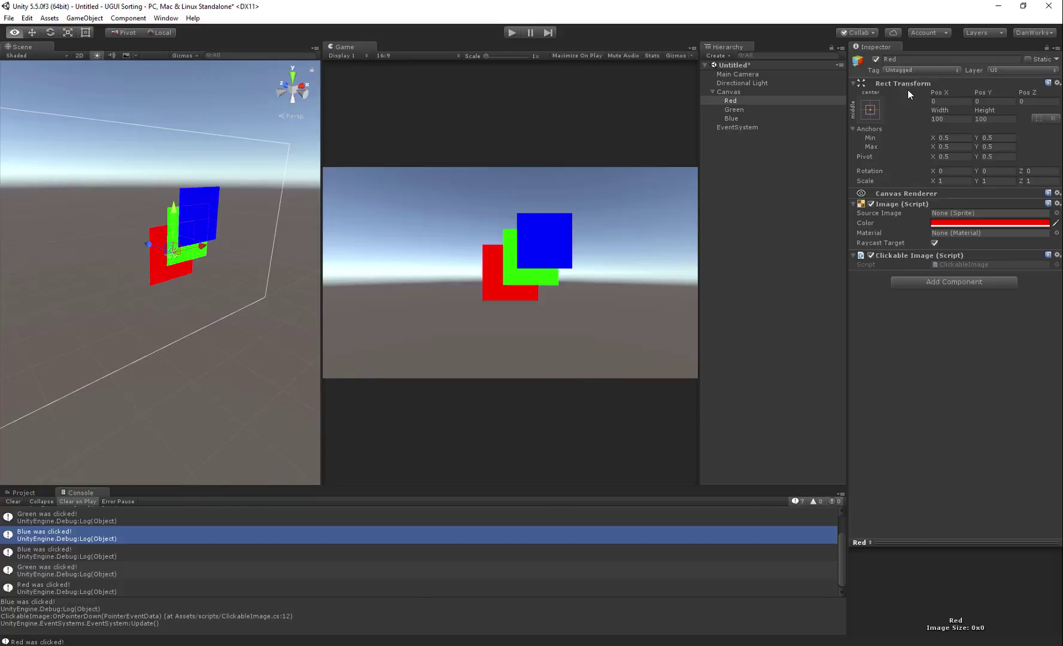
key("alt+Tab")
- Add GetComponent<RectTransform>().SetAsFirstSibling(); on line 13 and save the script
type("rect")
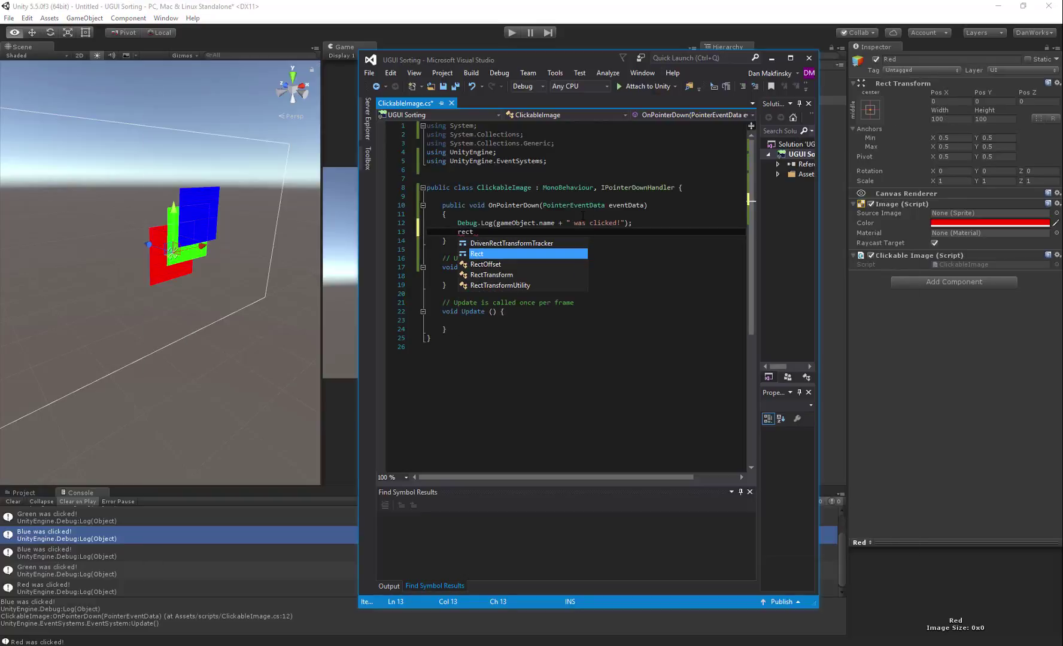
key("ctrl+shift+Left")
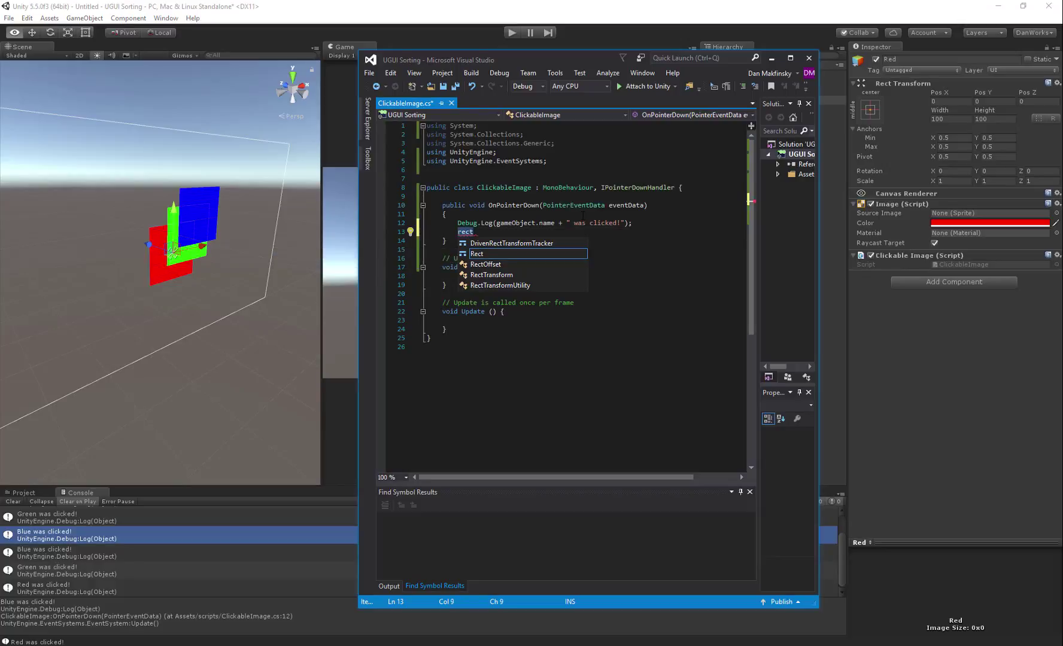
type("(")
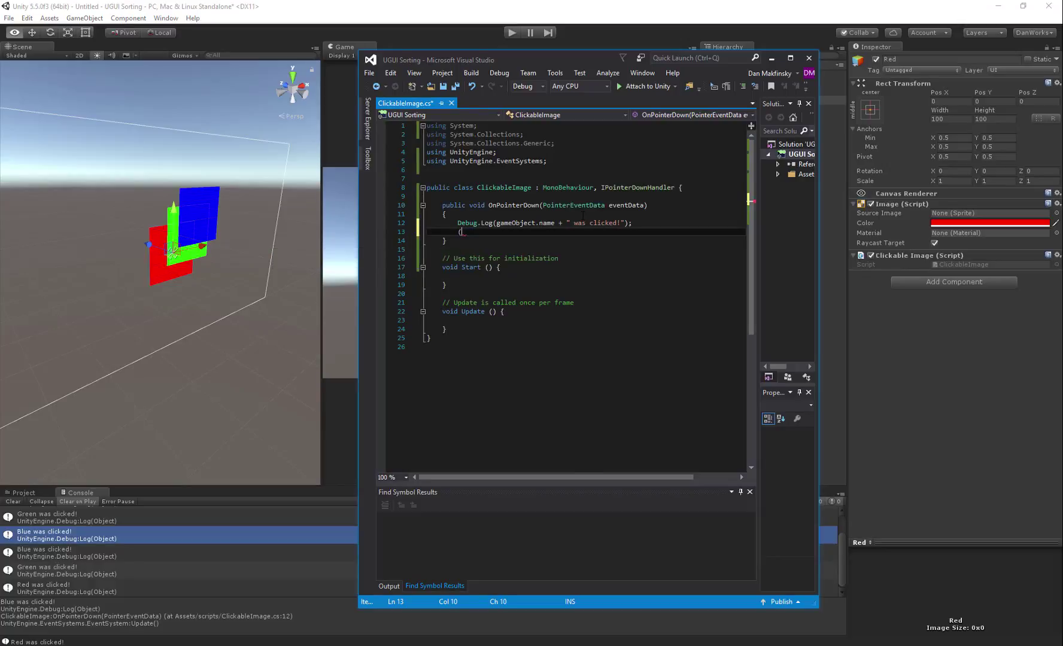
key("BackSpace")
type("GetComponent<R")
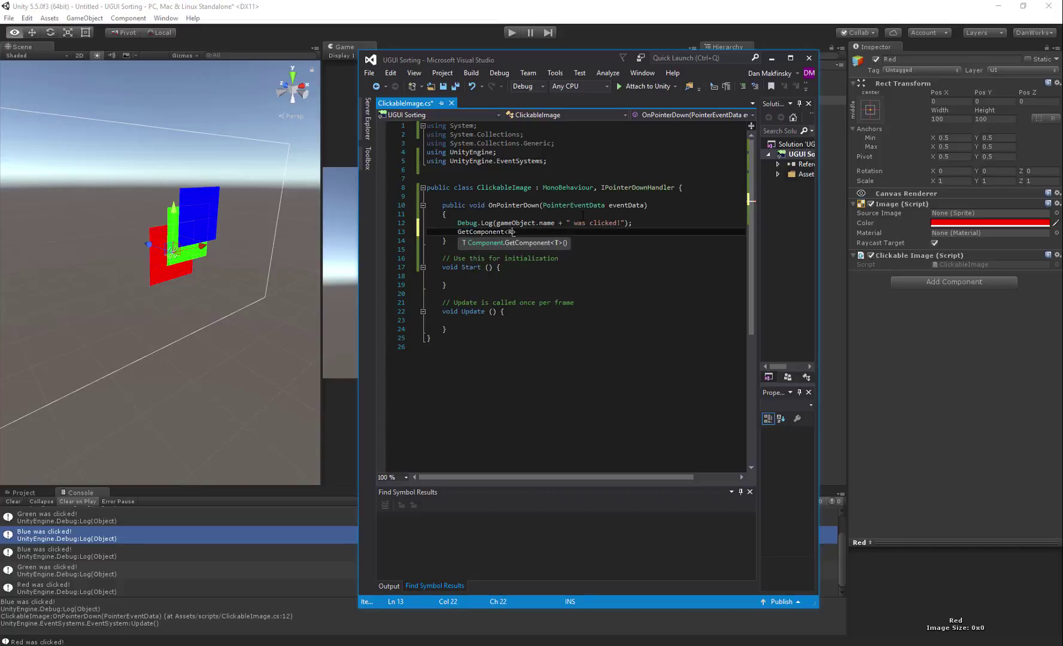
type("ectTransform>().")
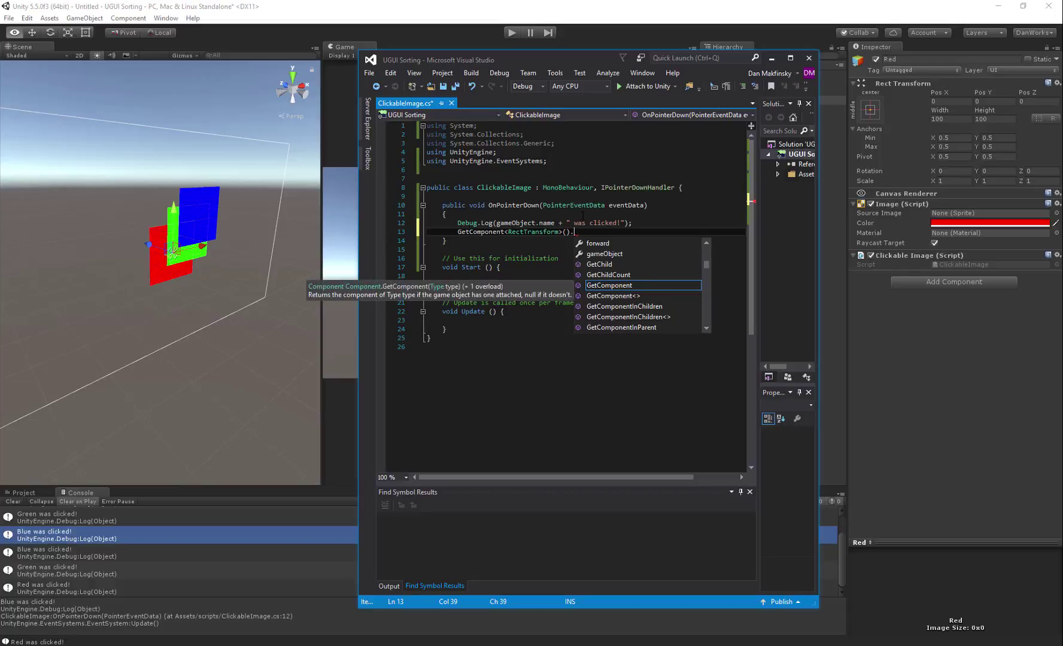
type("set")
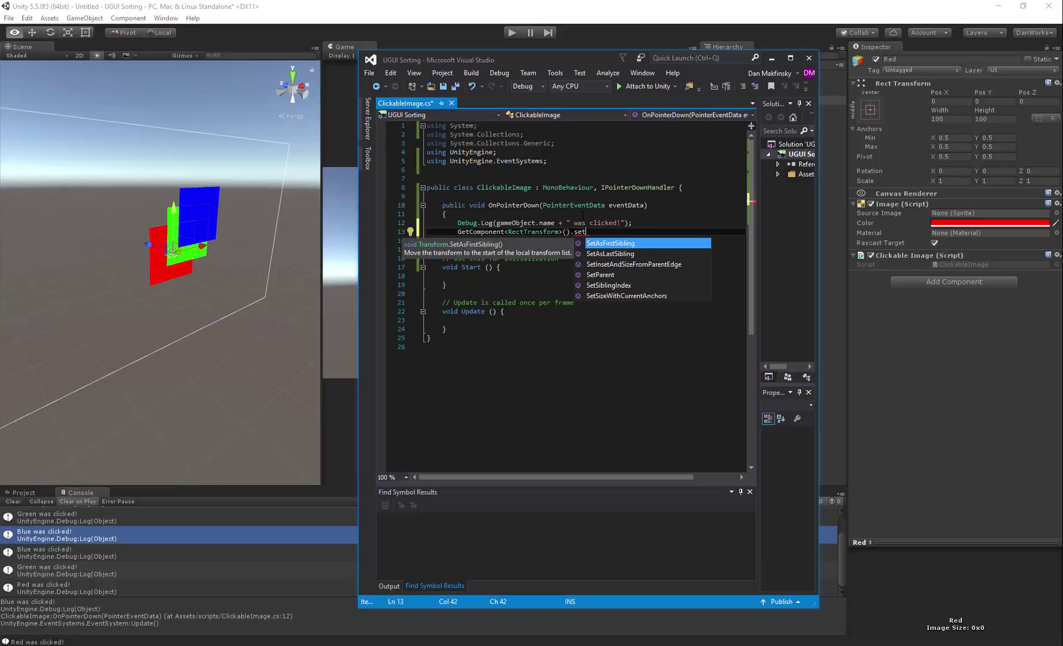
type("();")
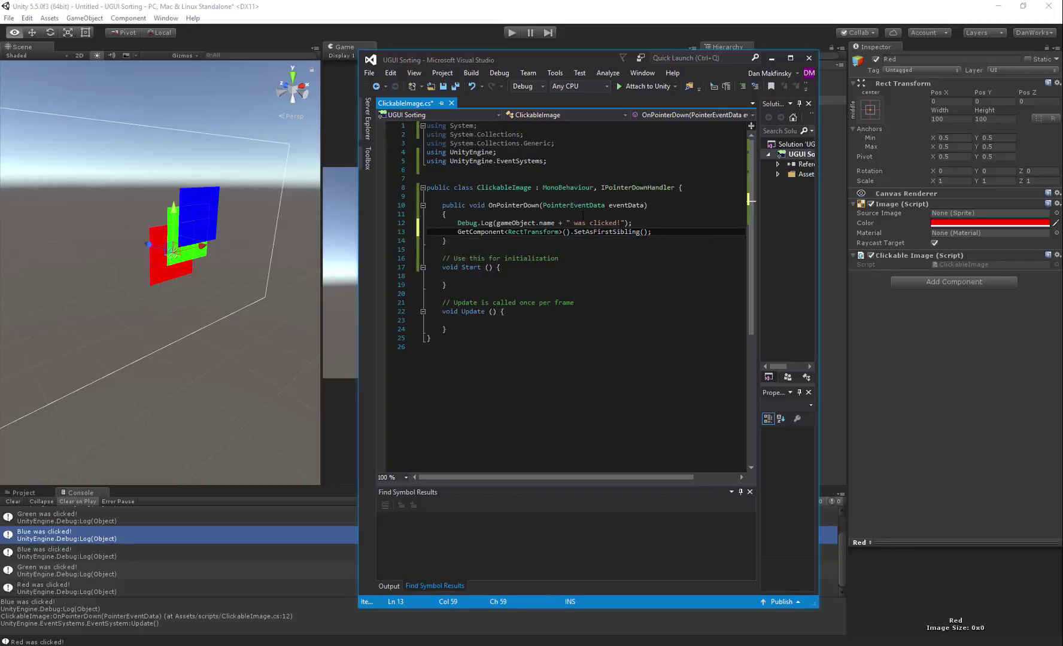
key("ctrl+s")
- Play the game, send the blue and green squares behind, and check their Hierarchy order
left_click(514, 37)
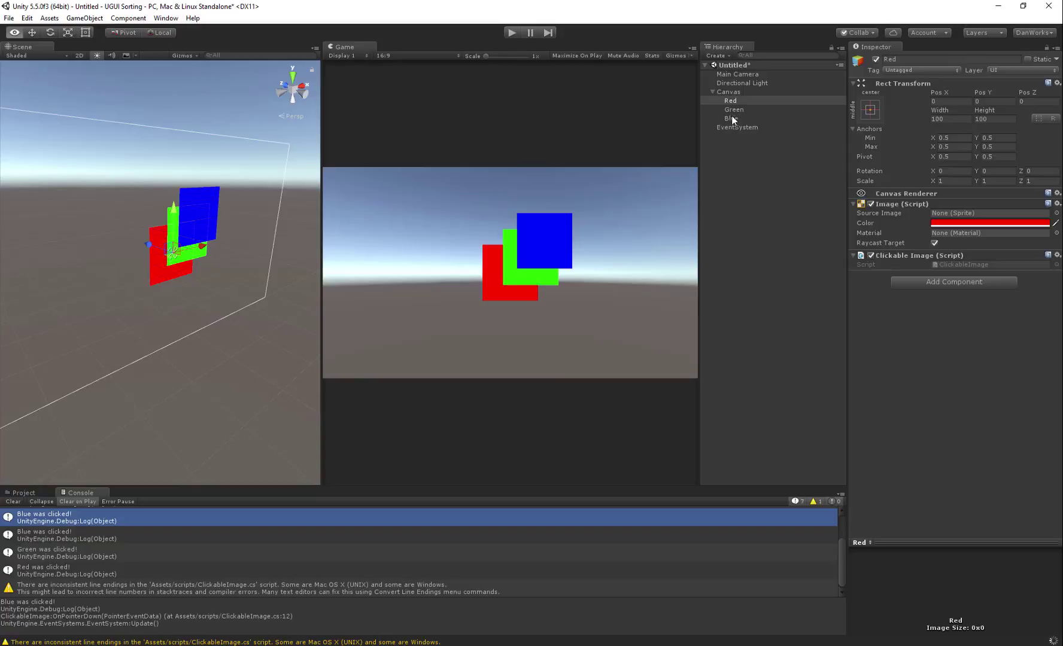
key("w")
left_click(510, 33)
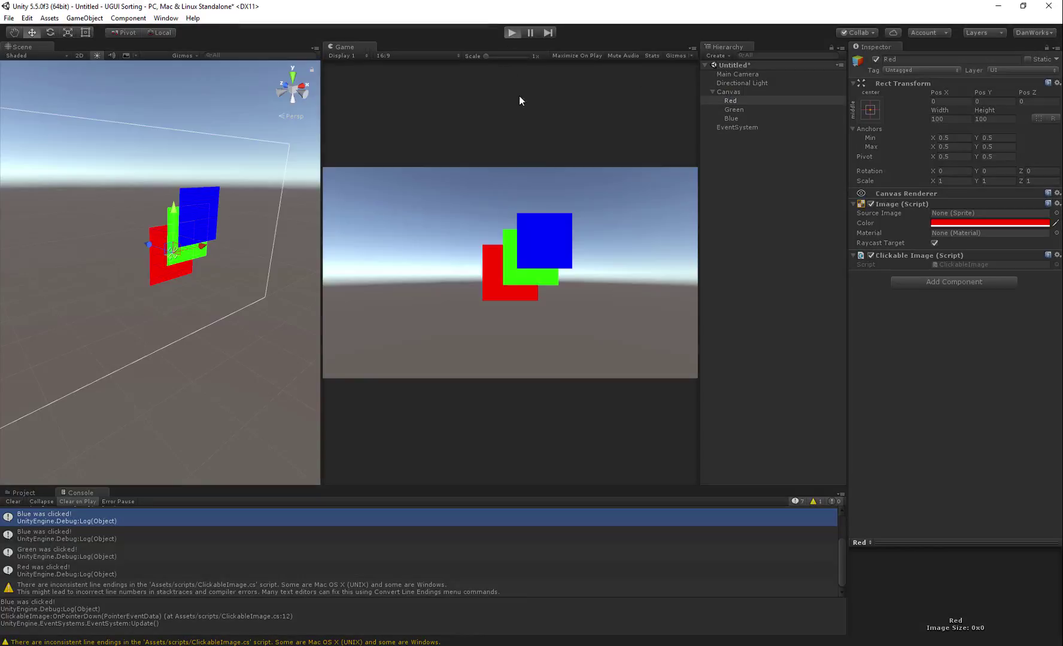
left_click(546, 256)
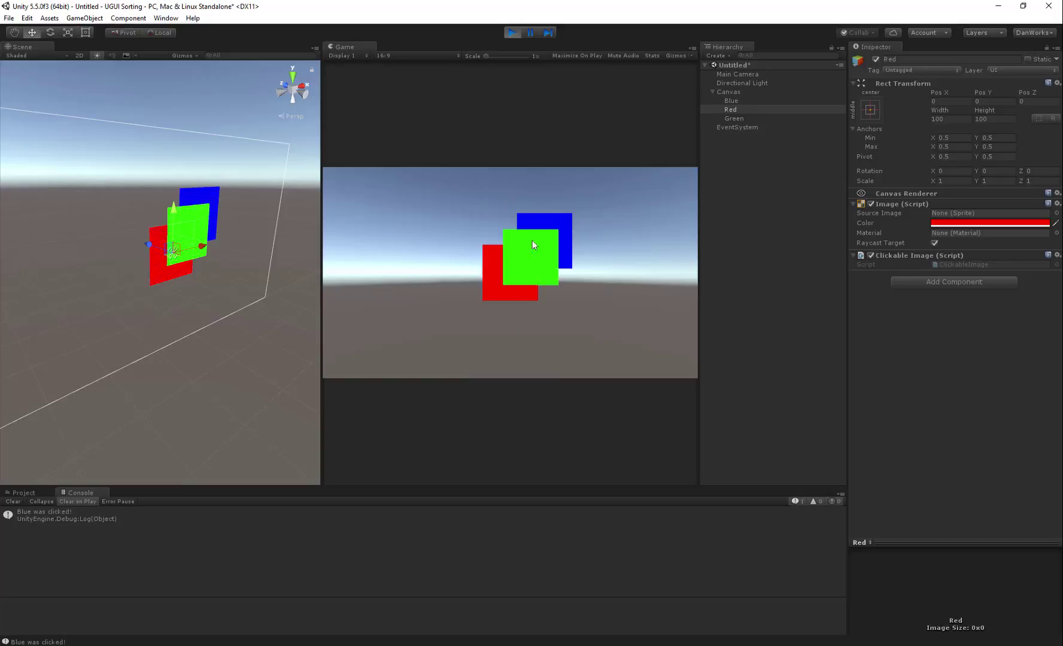
left_click(525, 262)
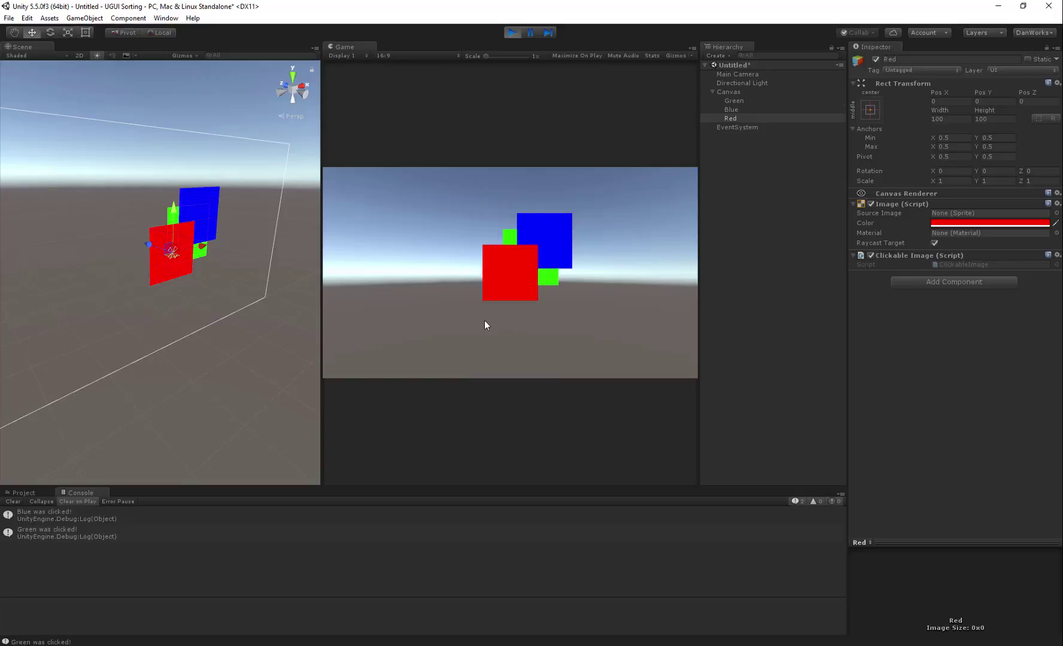
left_click(745, 98)
left_click(752, 92)
left_click(746, 101)
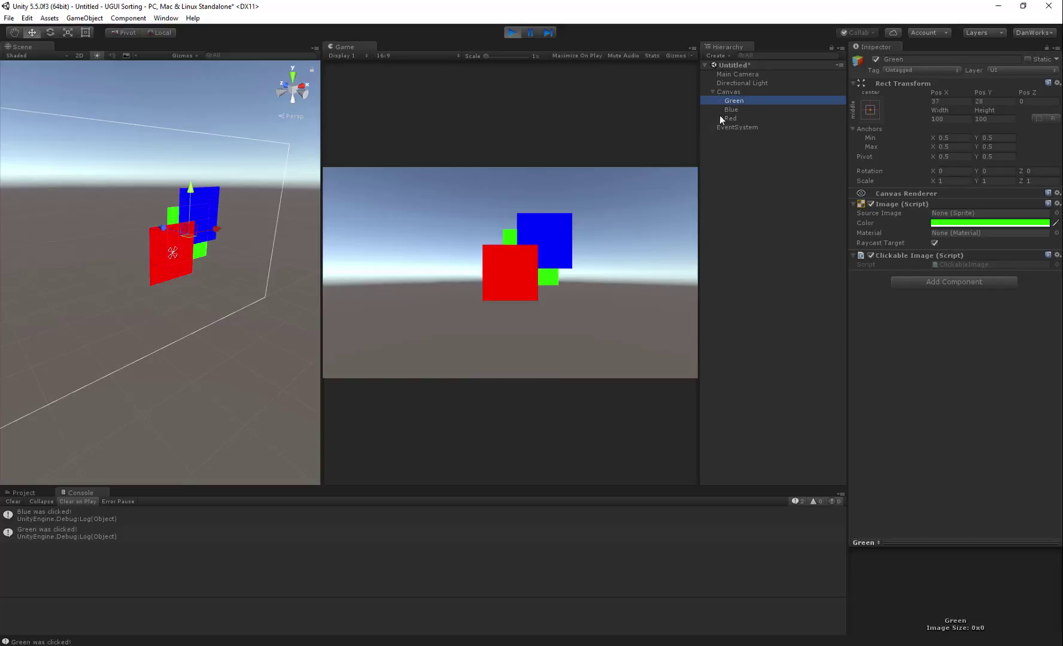
- Click the red, green and blue squares repeatedly, sending each behind the others
left_click(514, 266)
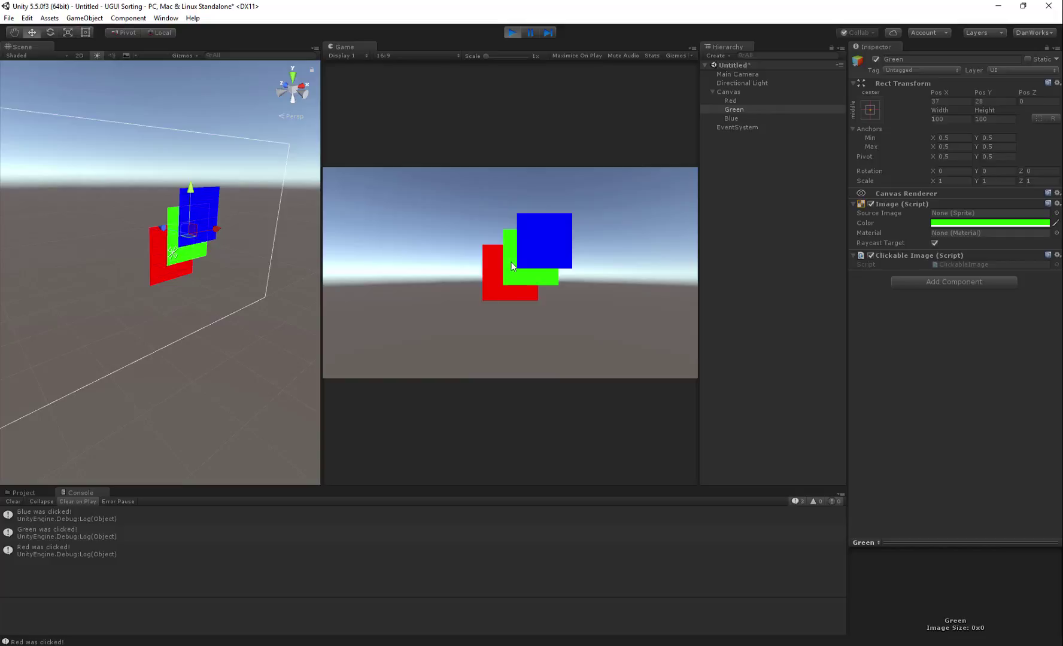
left_click(510, 262)
left_click(532, 254)
left_click(520, 265)
left_click(510, 273)
left_click(538, 238)
left_click(512, 270)
left_click(498, 295)
left_click(534, 259)
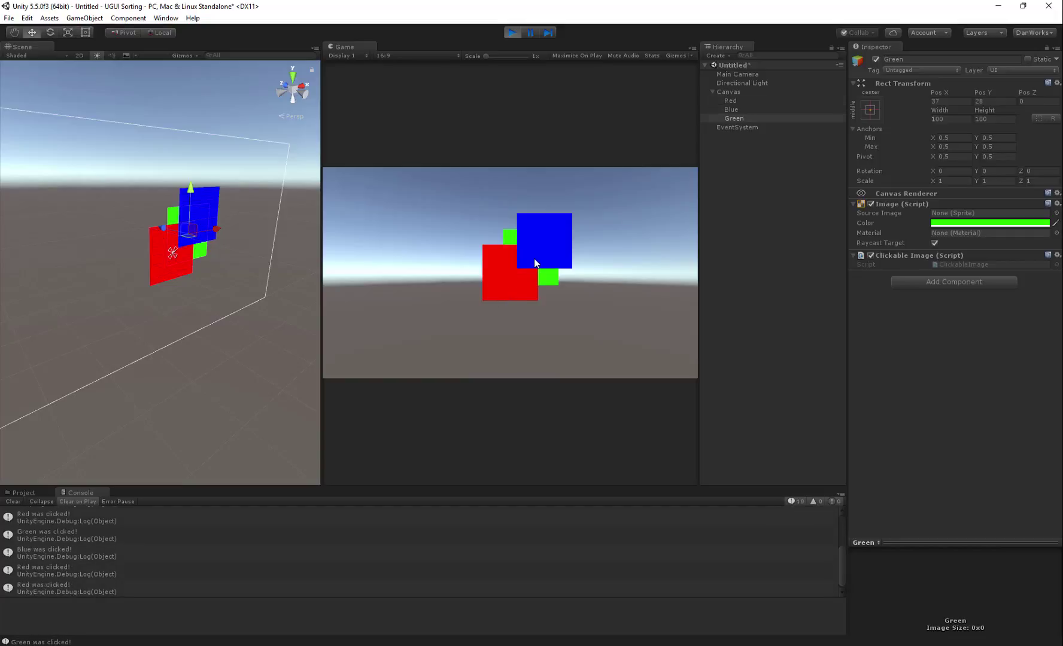
left_click(537, 255)
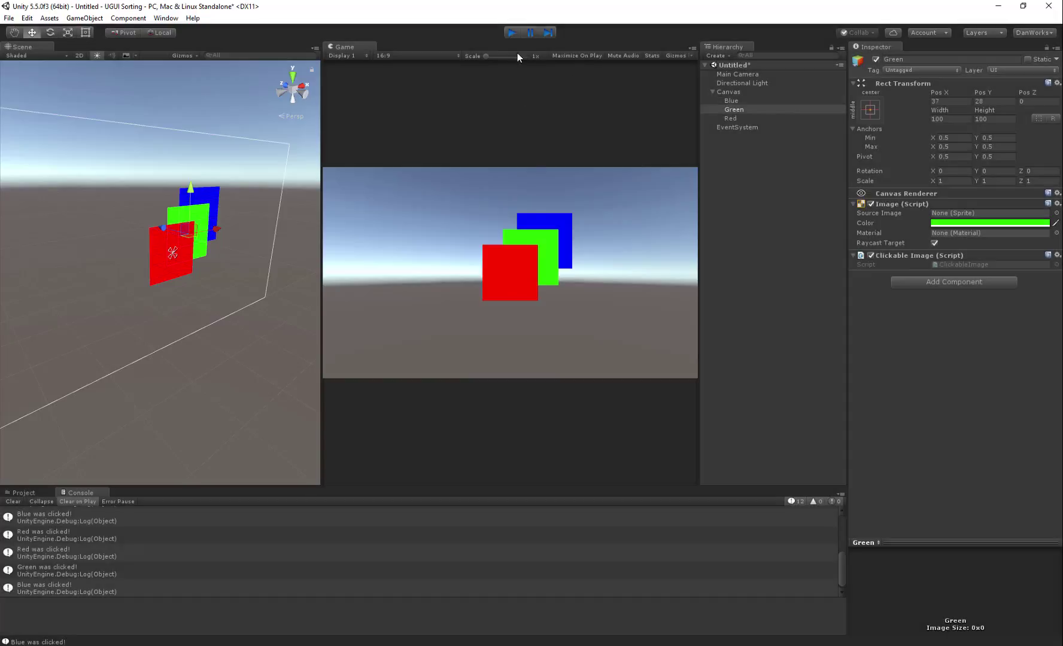
- Stop Play, change SetAsFirstSibling to SetAsLastSibling, and save the script
left_click(512, 32)
key("alt+Tab")
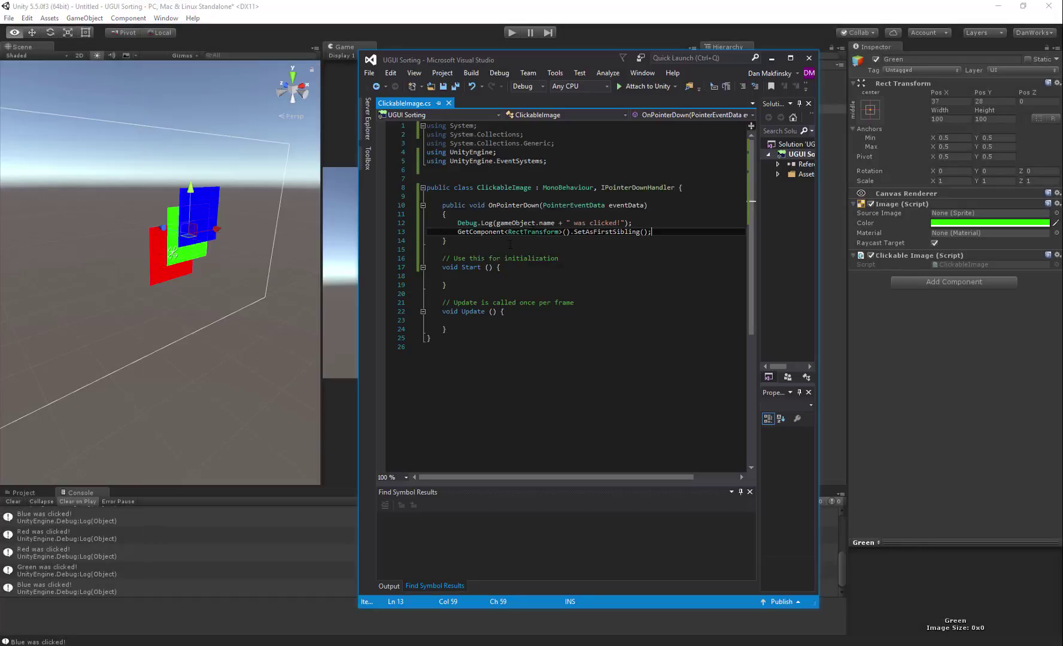
double_click(597, 228)
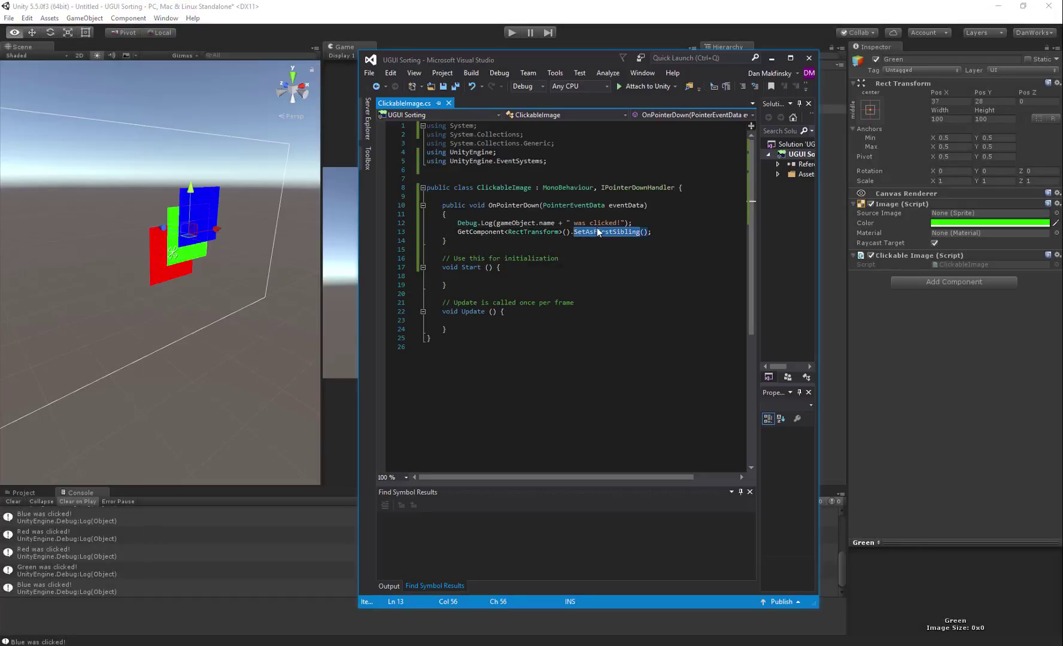
key("BackSpace")
type("SetAsL")
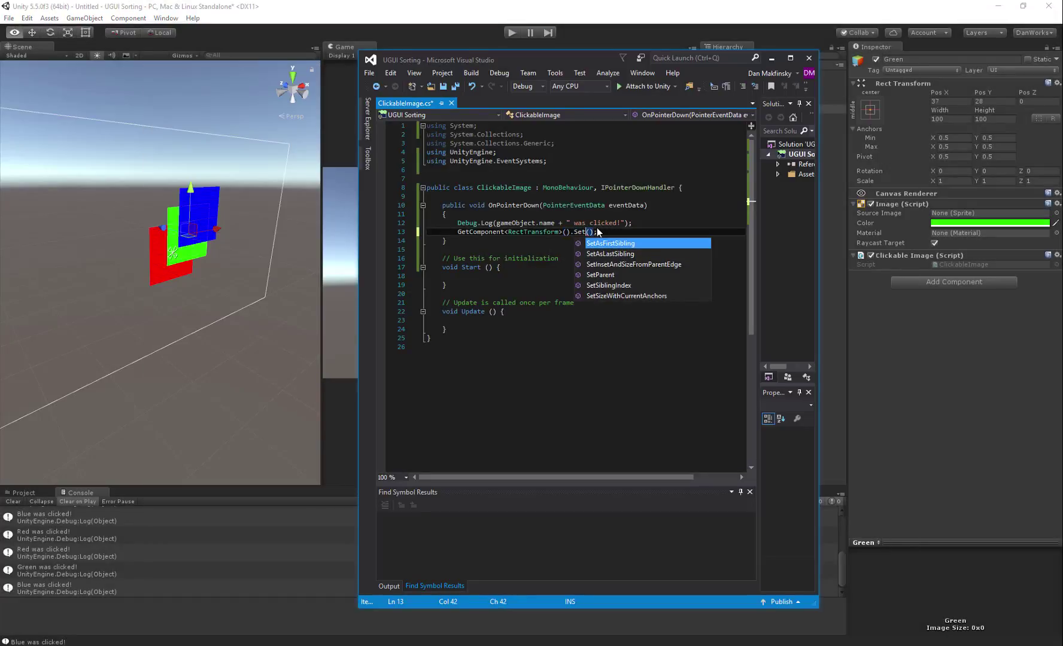
key("Tab")
key("ctrl+s")
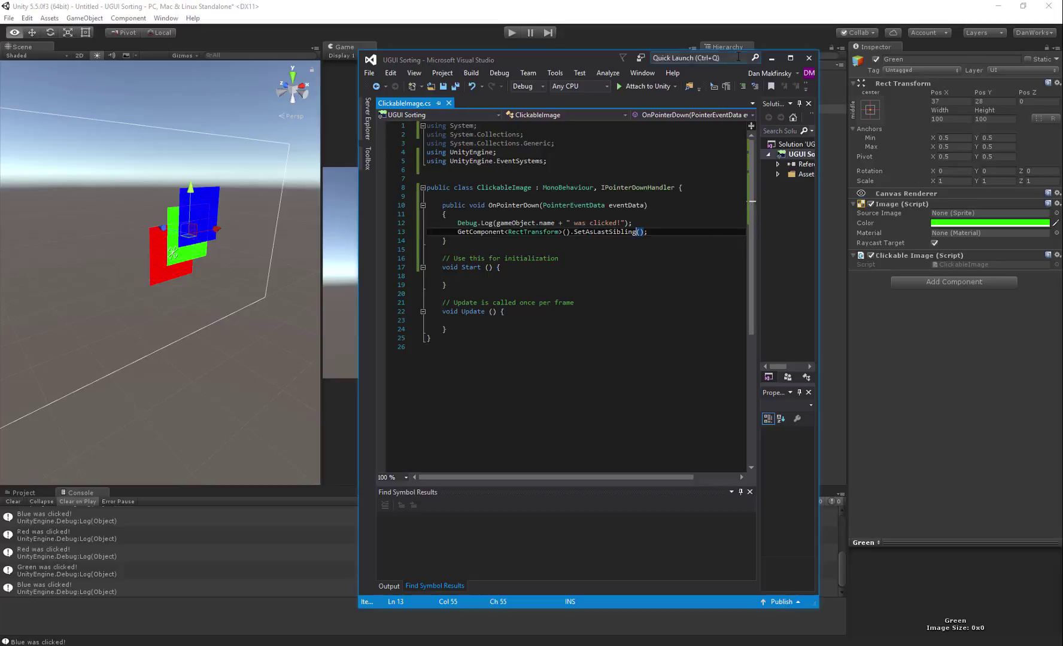
left_click(603, 30)
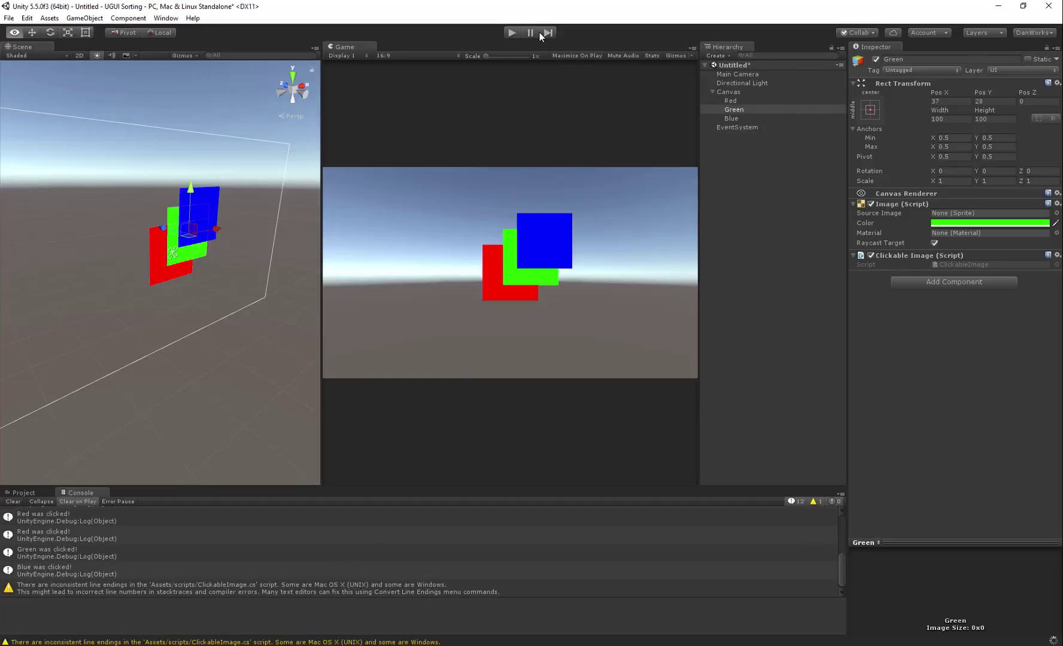
- Play the game, click the red, green and blue squares to bring each forward, then stop
left_click(512, 33)
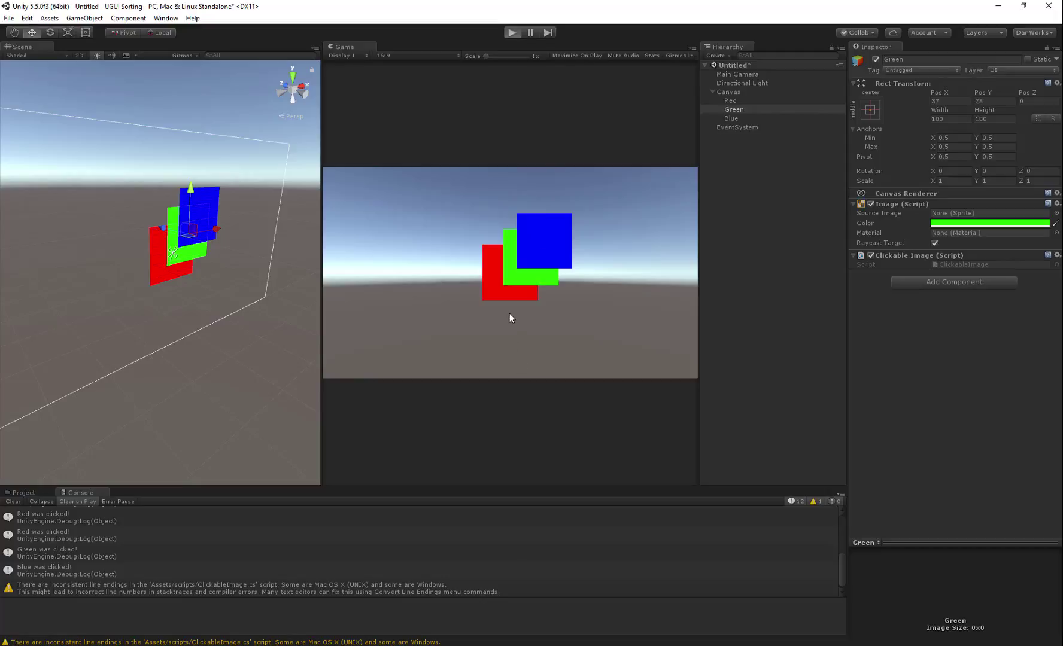
left_click(499, 296)
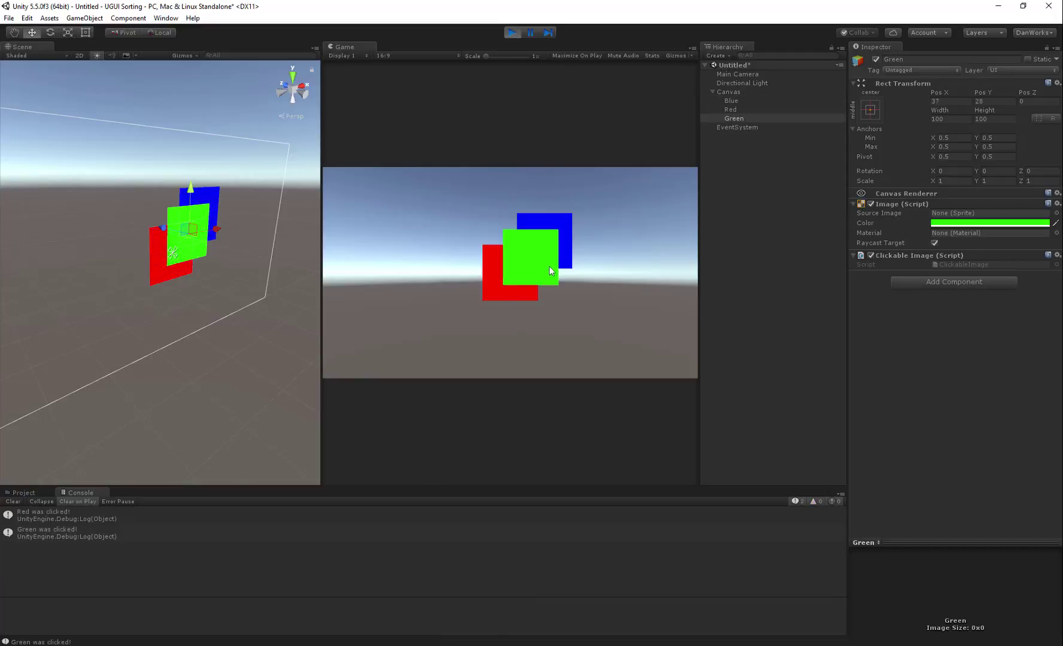
left_click(565, 224)
left_click(540, 279)
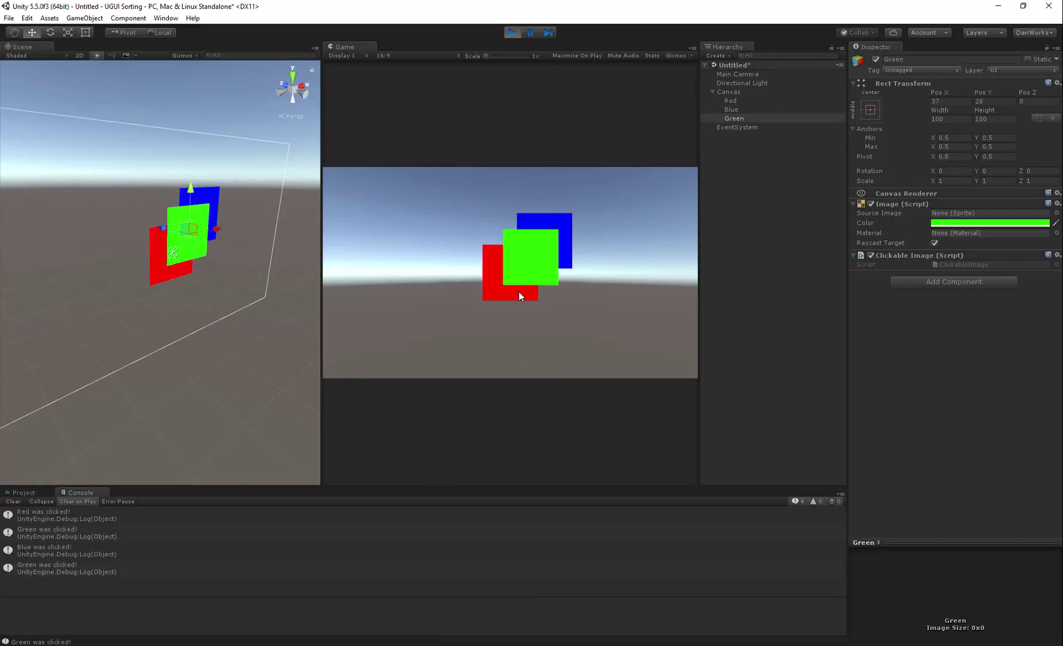
left_click(518, 291)
left_click(550, 251)
left_click(565, 238)
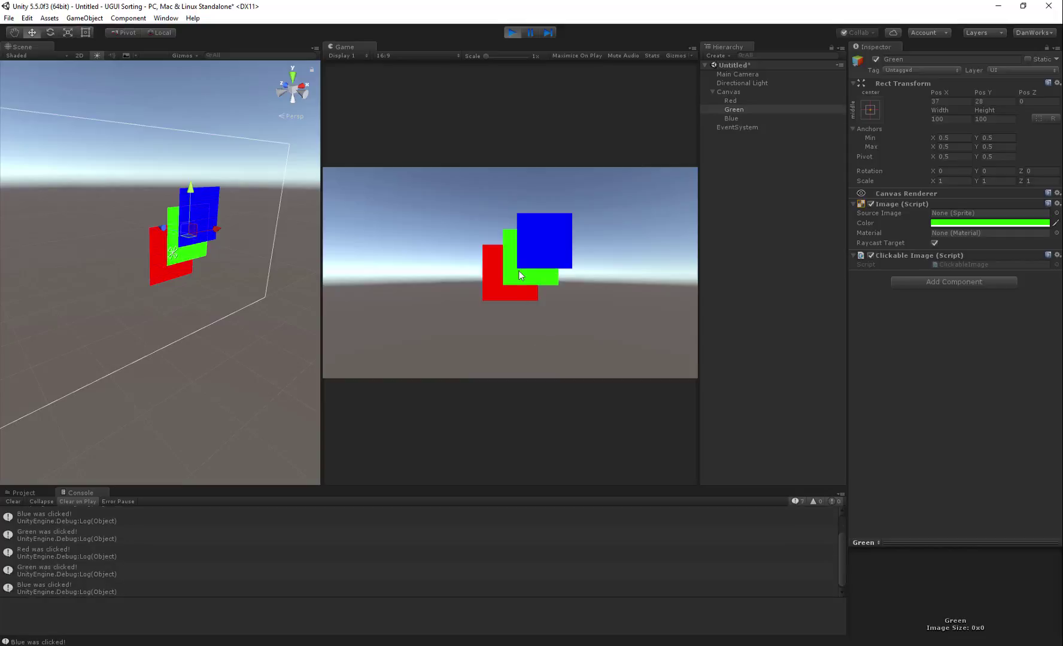
left_click(519, 275)
left_click(511, 291)
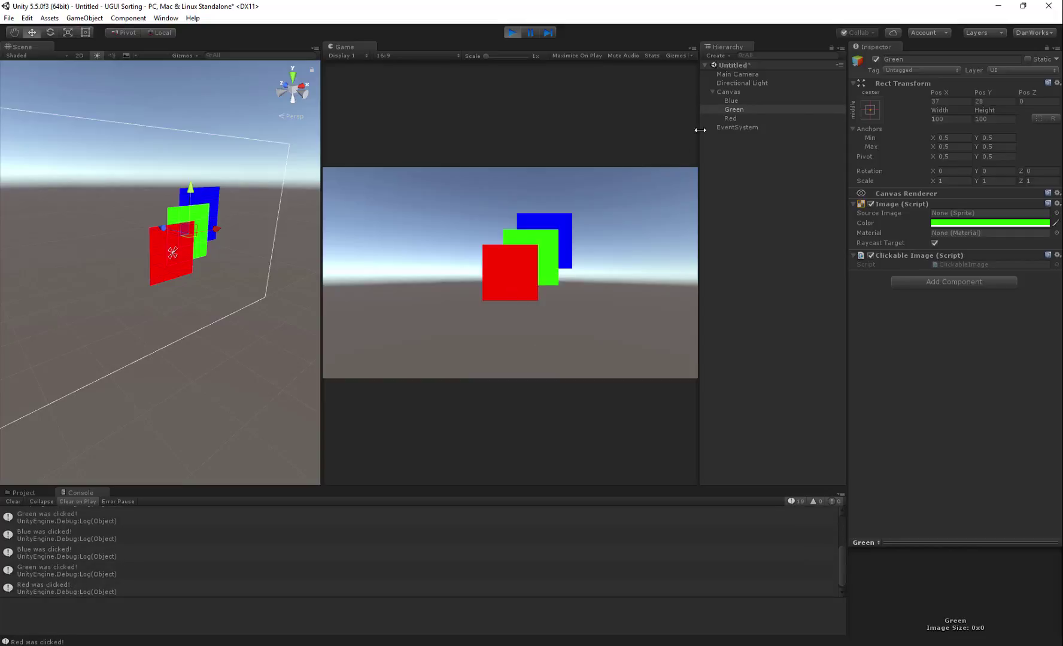
left_click(553, 240)
left_click(565, 224)
left_click(519, 277)
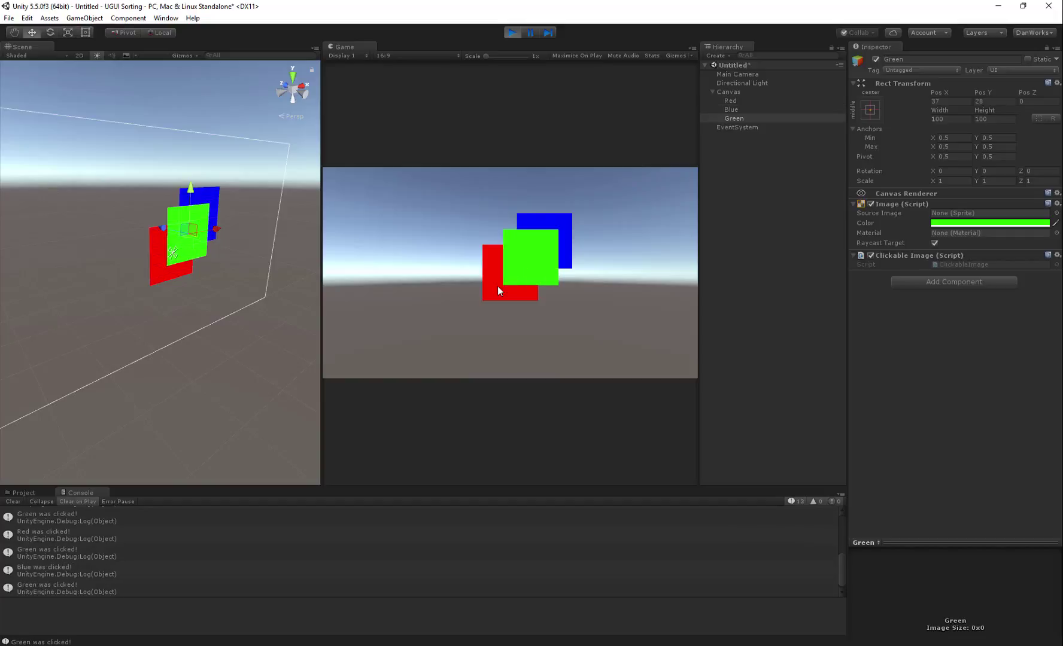
left_click(496, 285)
left_click(552, 240)
left_click(563, 229)
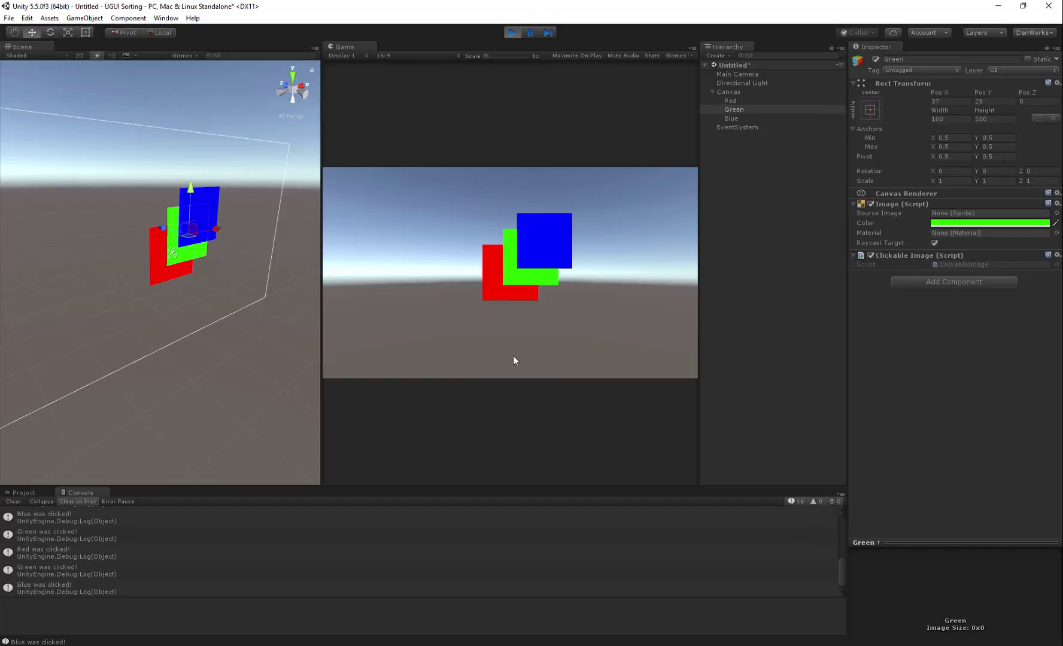
left_click(511, 30)
- Delete the empty Start and Update methods and leftover blank lines from ClickableImage.cs, then return to Unity
key("alt+Tab")
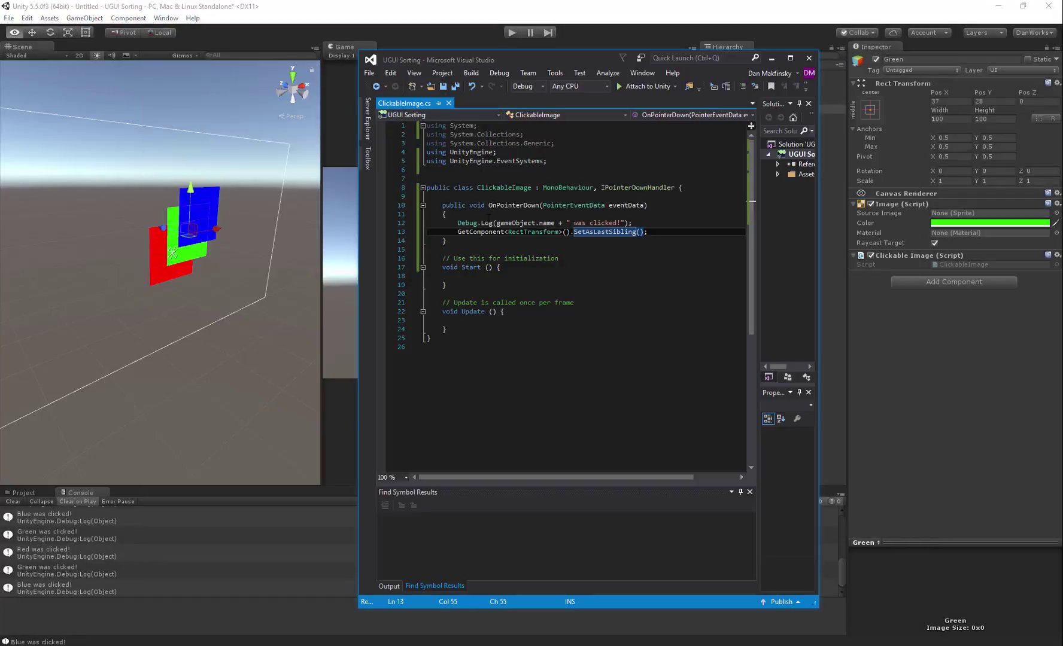
left_click_drag(469, 331, 412, 258)
key("Delete")
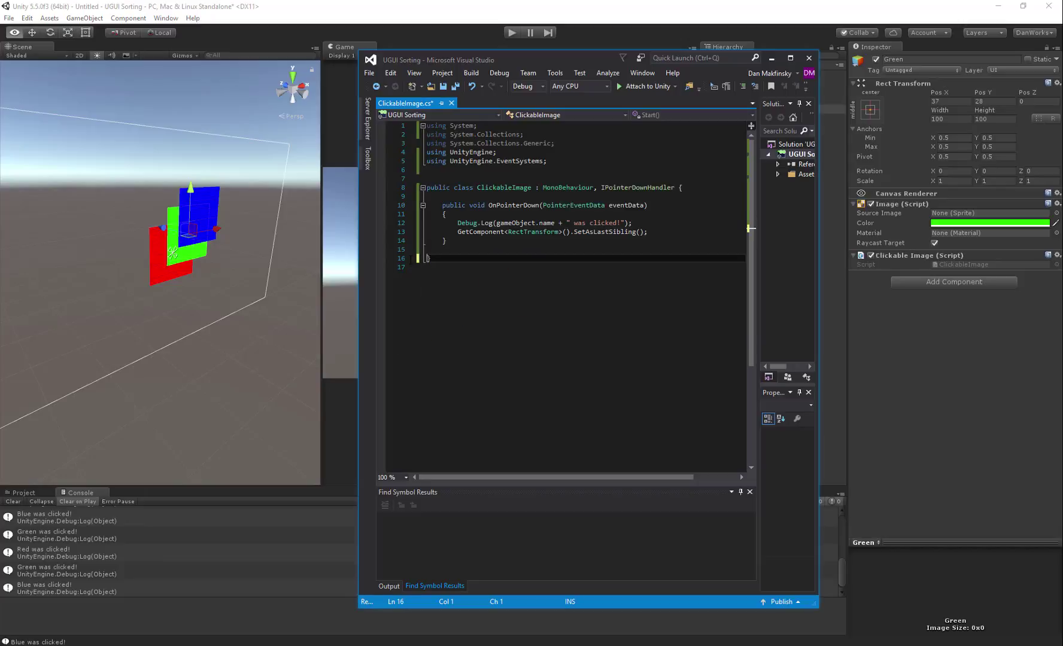
key("BackSpace")
key("Delete")
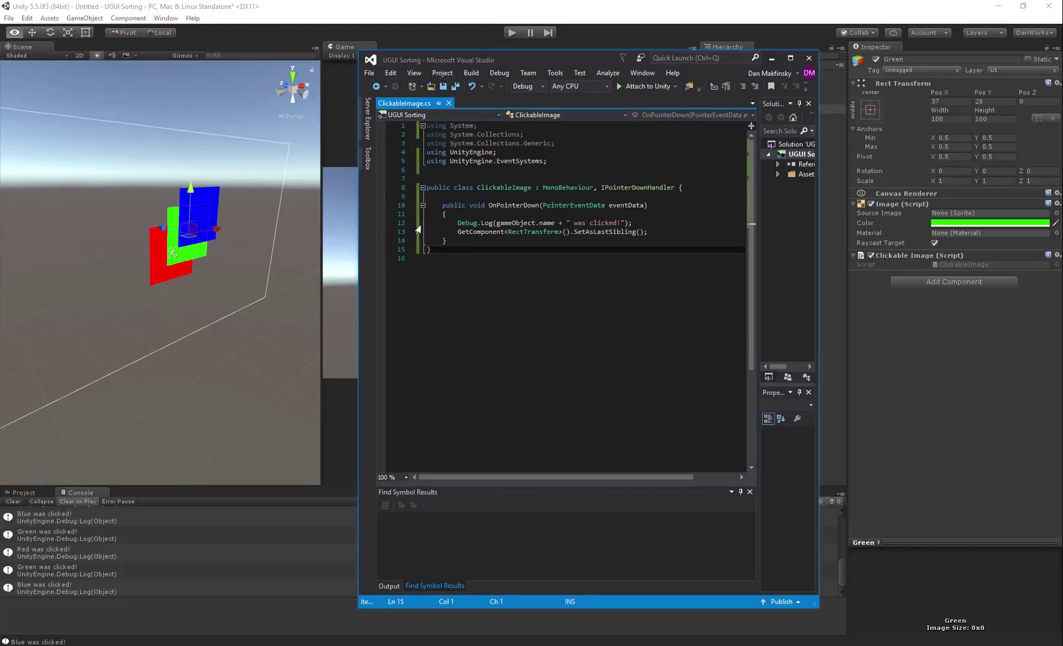
left_click(501, 37)
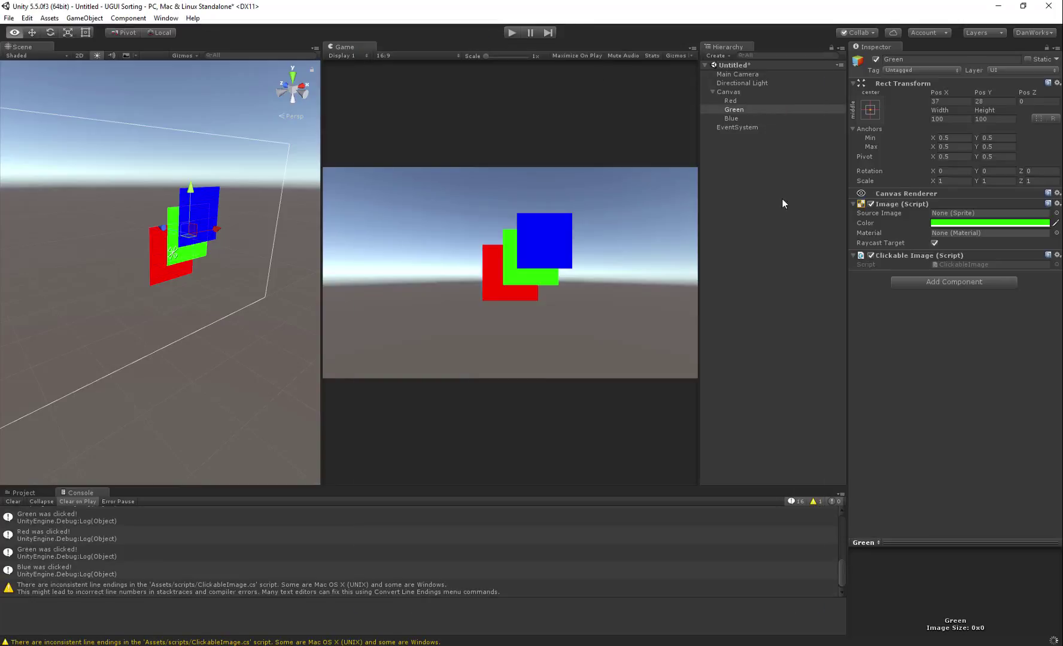
- Play the game and click red, green, blue, green, red, green, blue, leaving Blue on top
left_click(512, 33)
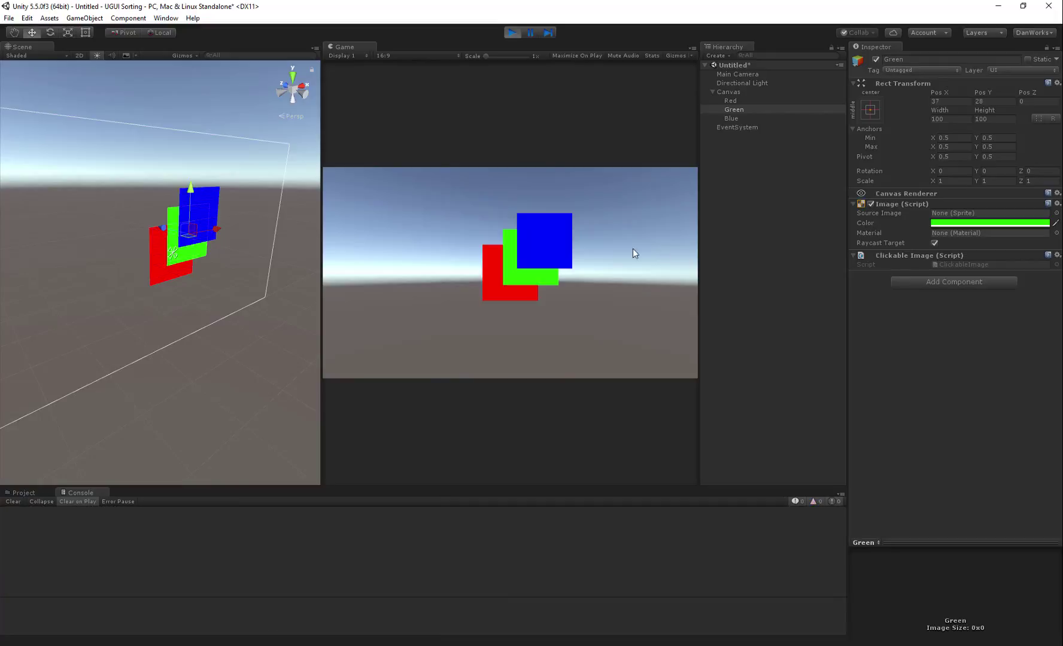
left_click(484, 285)
left_click(546, 266)
left_click(554, 227)
left_click(516, 261)
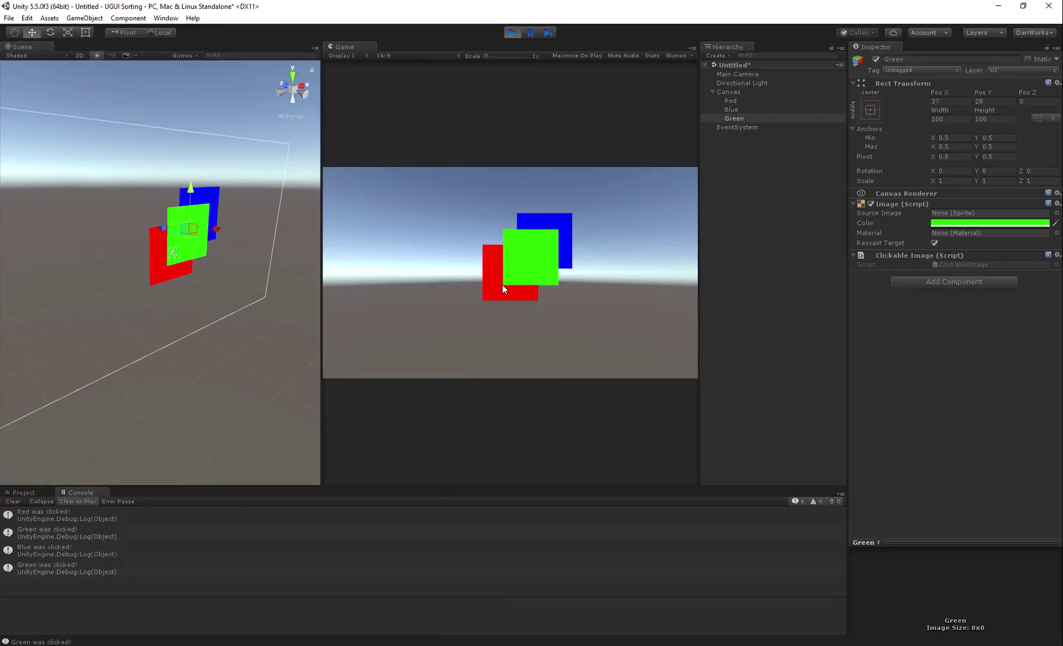
left_click(501, 285)
left_click(531, 244)
left_click(541, 216)
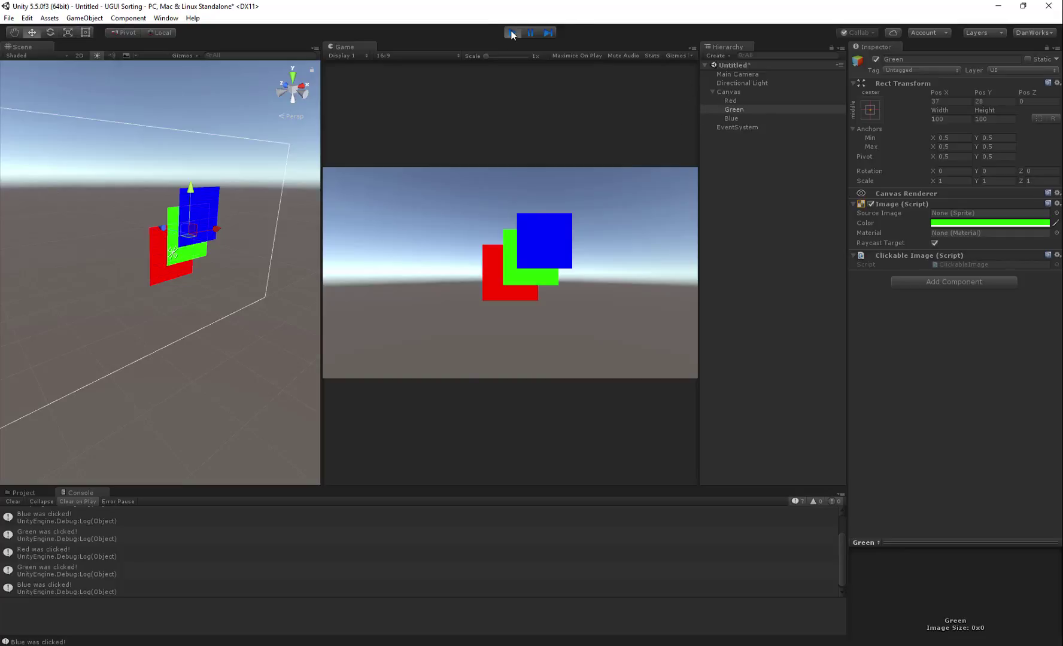
left_click(726, 92)
- Inspect the Canvas, EventSystem, Blue, Green and Red objects in turn, then collapse the Canvas foldout
left_click(711, 92)
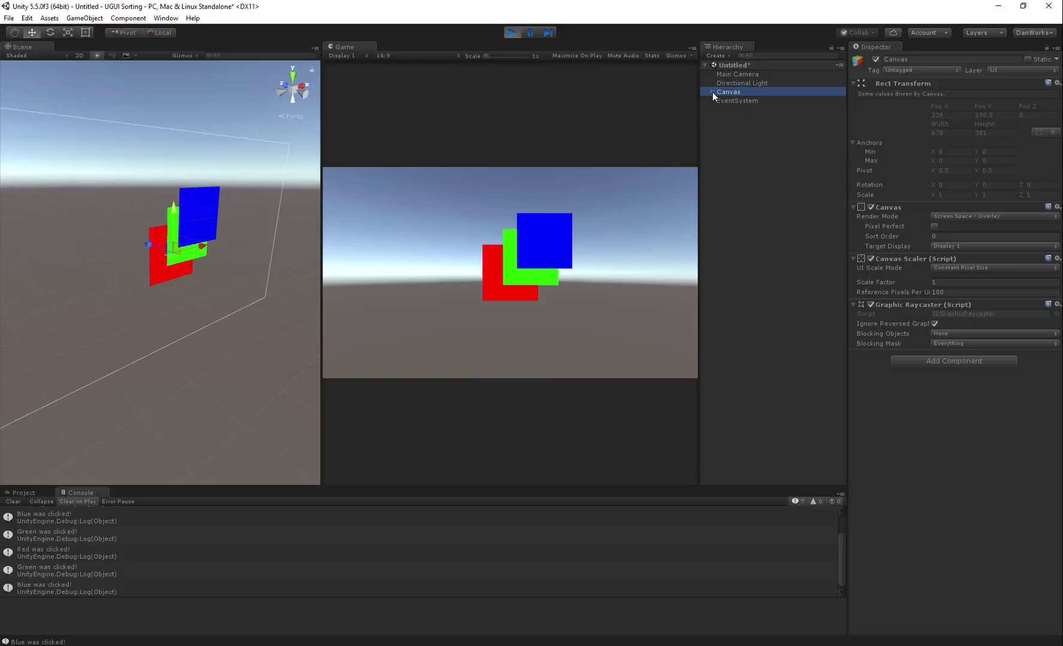
left_click(712, 93)
left_click(726, 125)
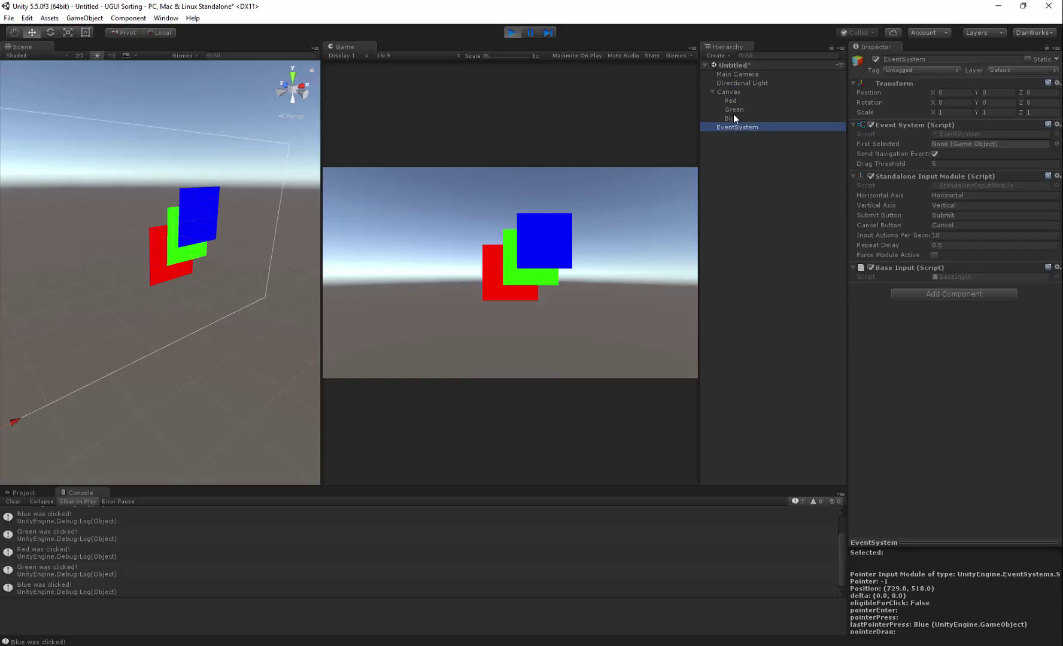
left_click(733, 116)
left_click(733, 110)
left_click(734, 101)
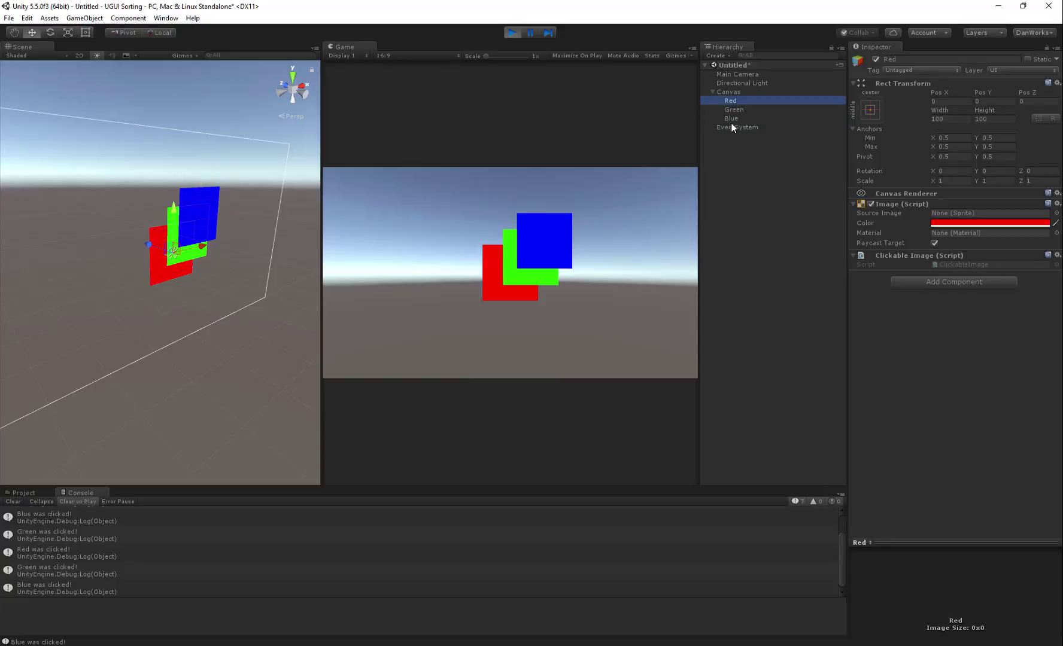
left_click(727, 92)
left_click(712, 92)
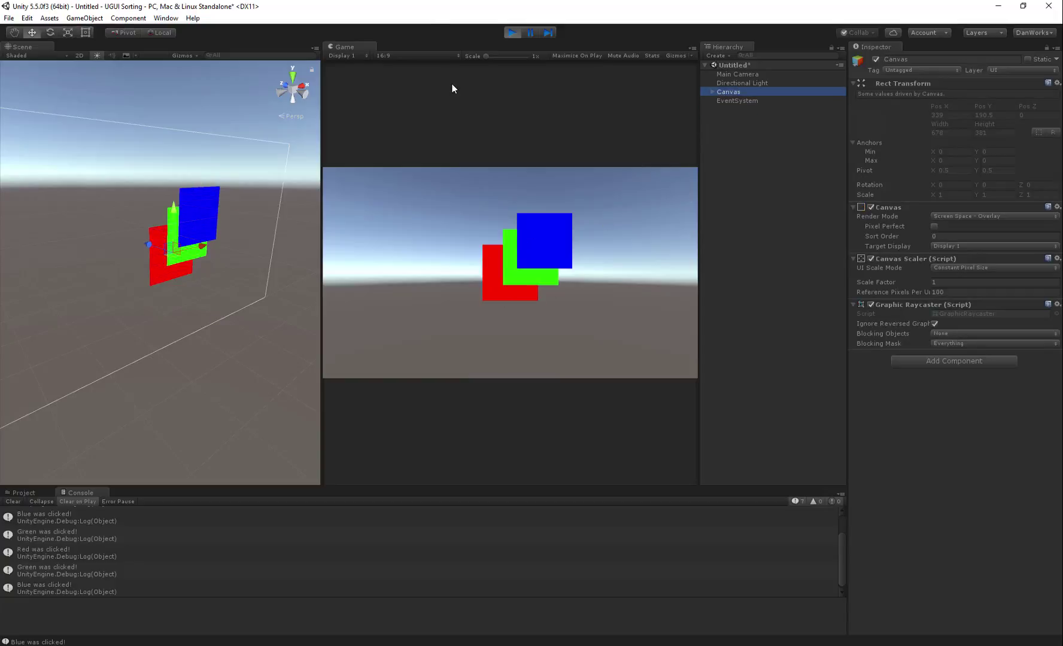